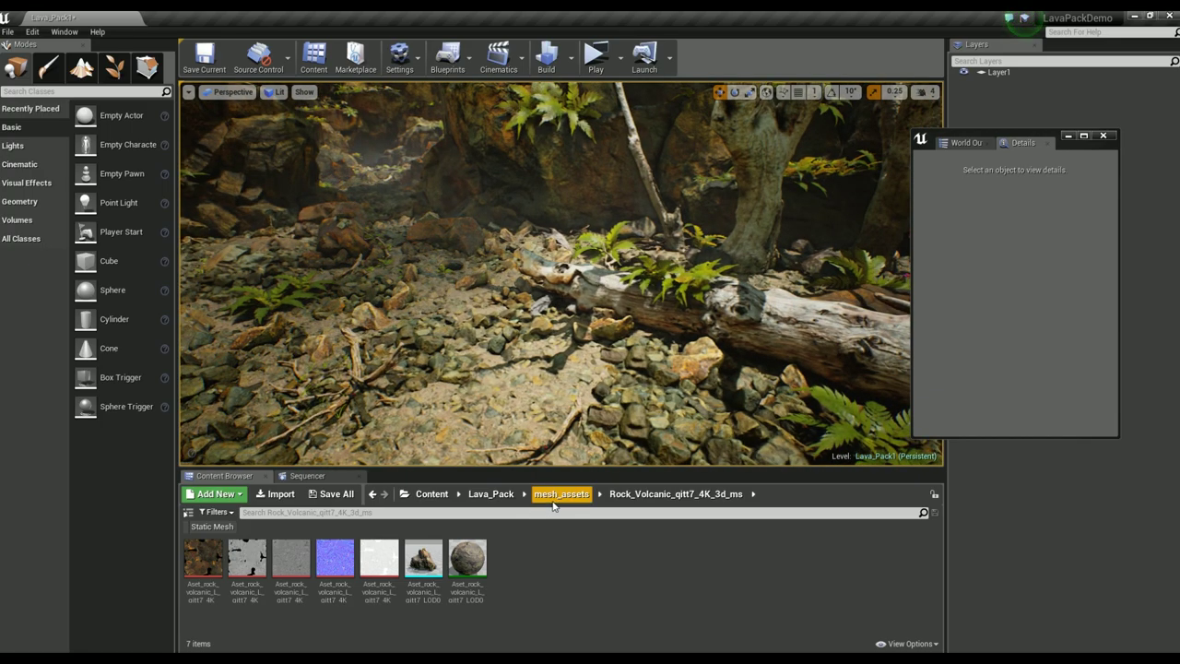
# Step: Open the mesh_assets folder and filter it to show only its static meshes
pyautogui.click(553, 502)
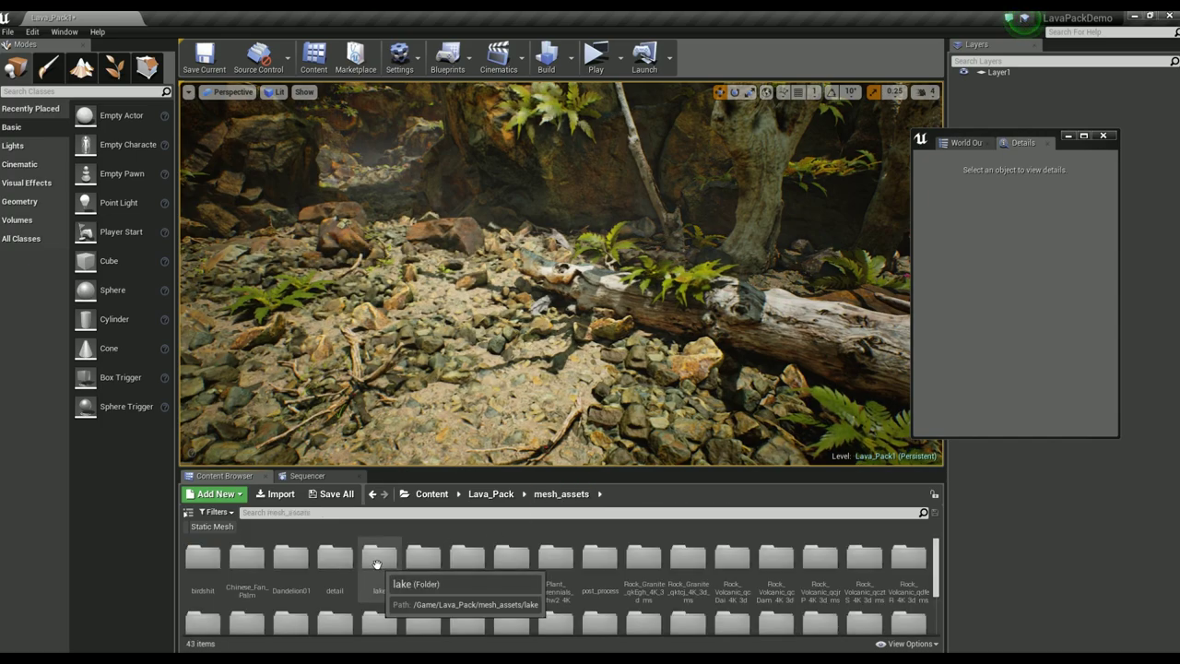
pyautogui.moveTo(555, 335); pyautogui.dragTo(603, 367, button='right')
pyautogui.click(212, 526)
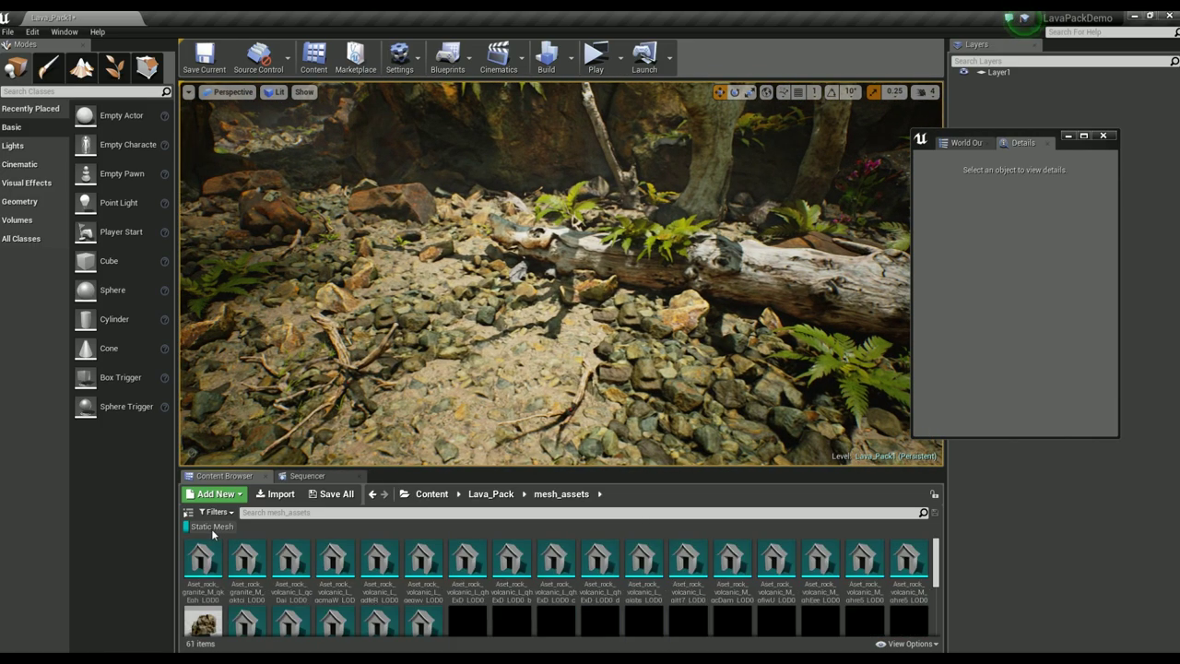
pyautogui.scroll(-2, 489, 569)
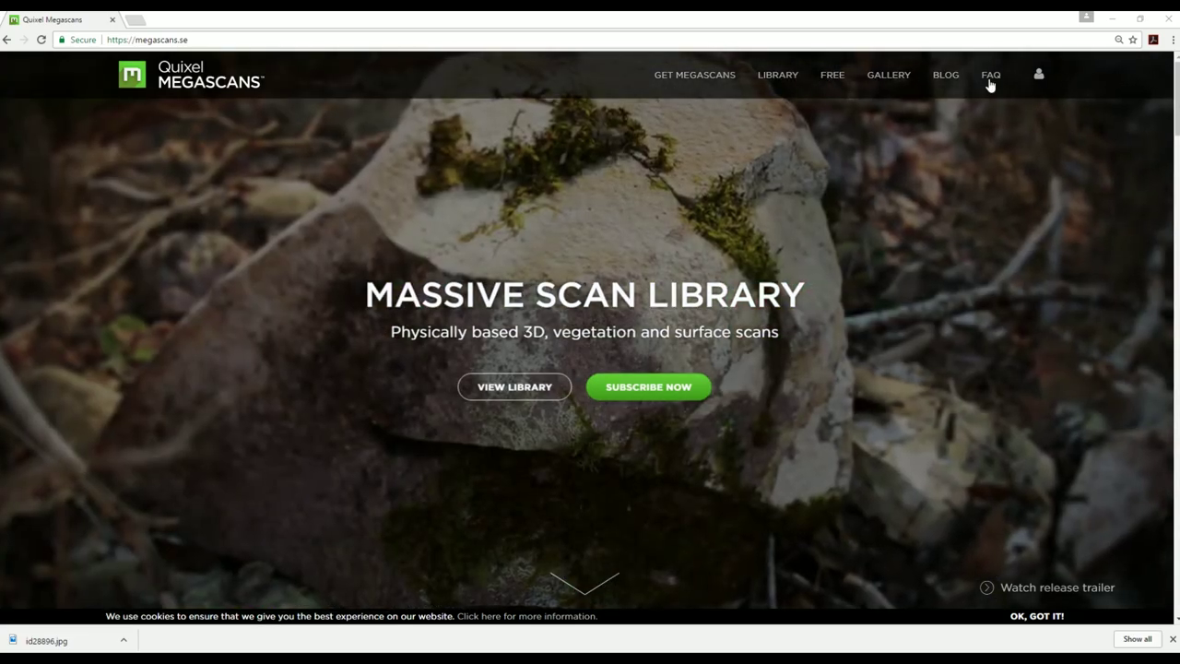
# Step: Switch to the Megascans website in the browser and open the Lava Field Pack's assets from the library's packs
pyautogui.click(1039, 74)
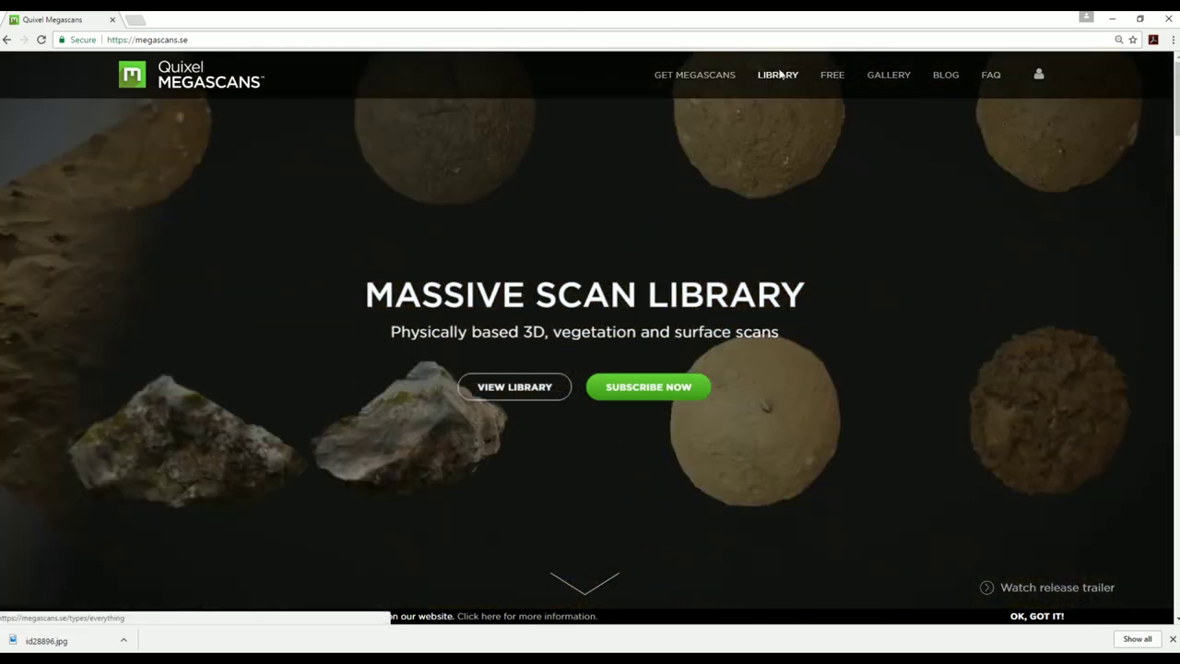
pyautogui.click(778, 75)
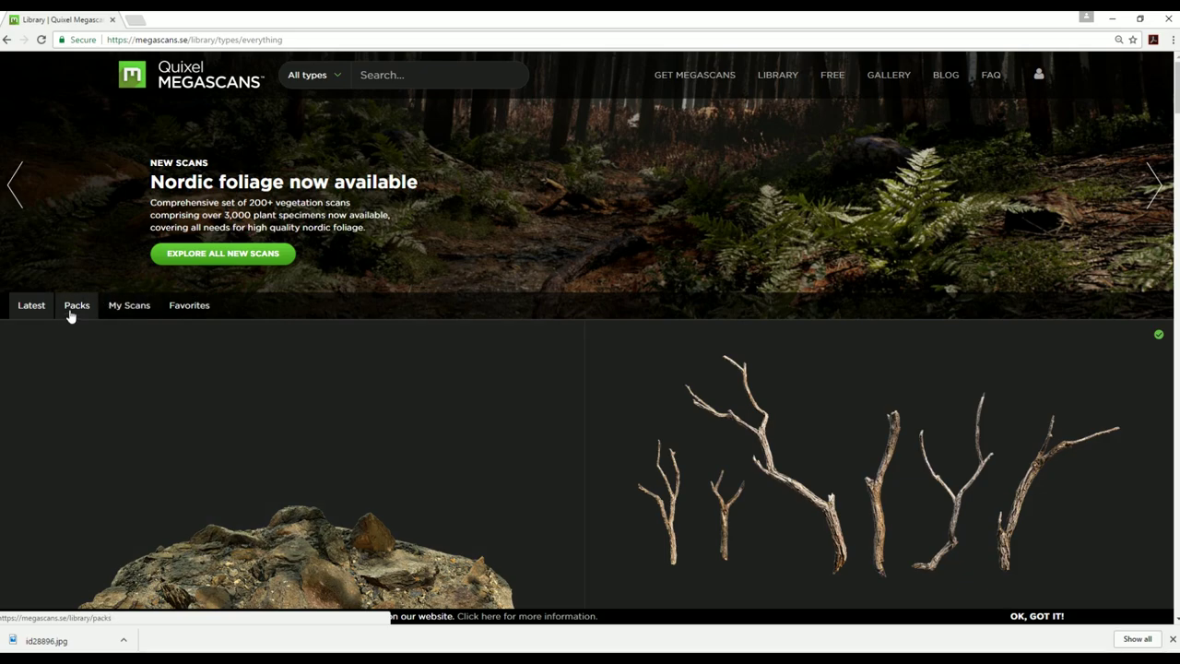
pyautogui.click(74, 308)
pyautogui.scroll(-2, 361, 315)
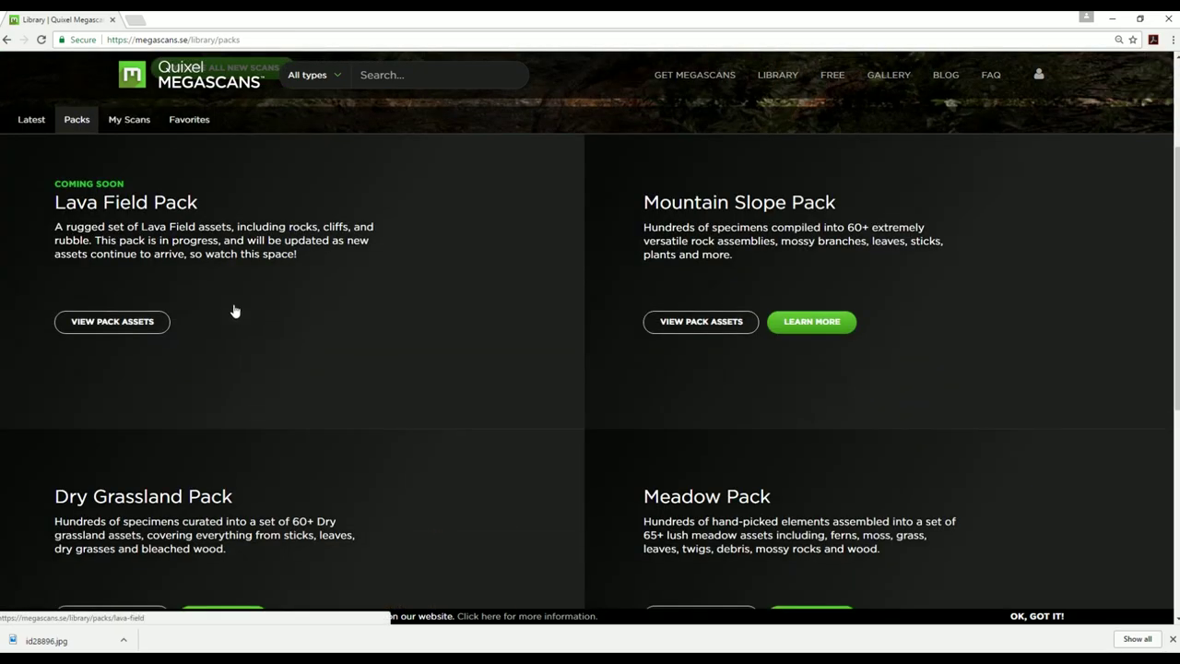
pyautogui.click(83, 323)
# Step: Examine the rock and cliff scans offered in the Lava Field Pack
pyautogui.scroll(-3, 756, 277)
pyautogui.scroll(-7, 756, 267)
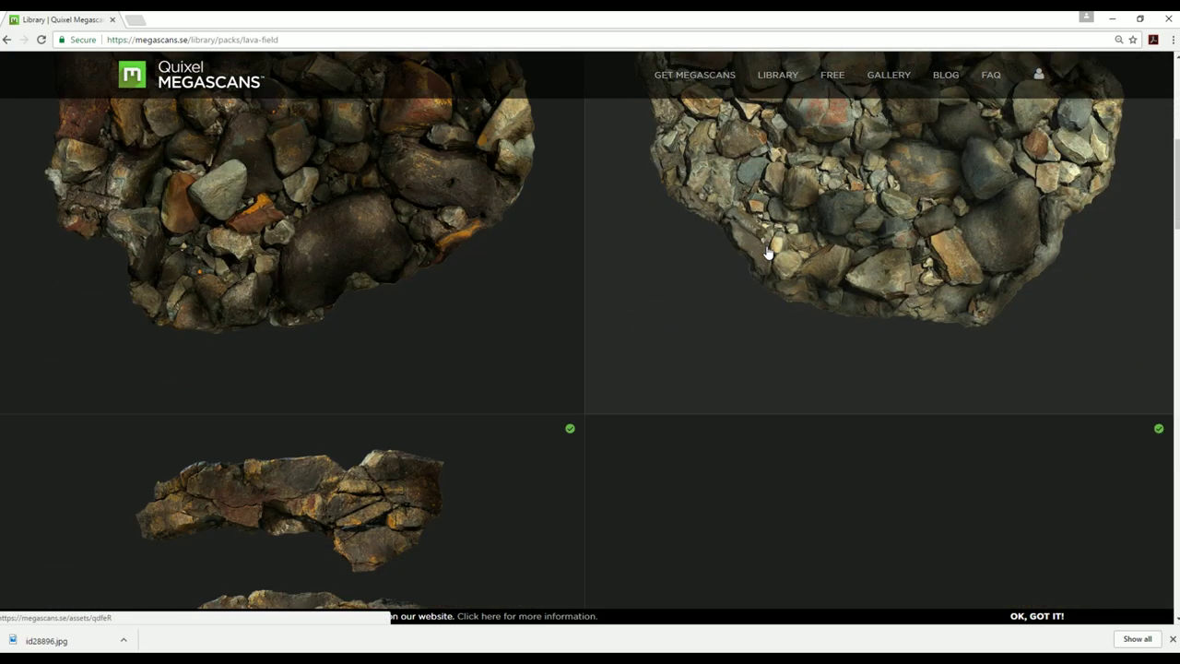
pyautogui.scroll(5, 432, 316)
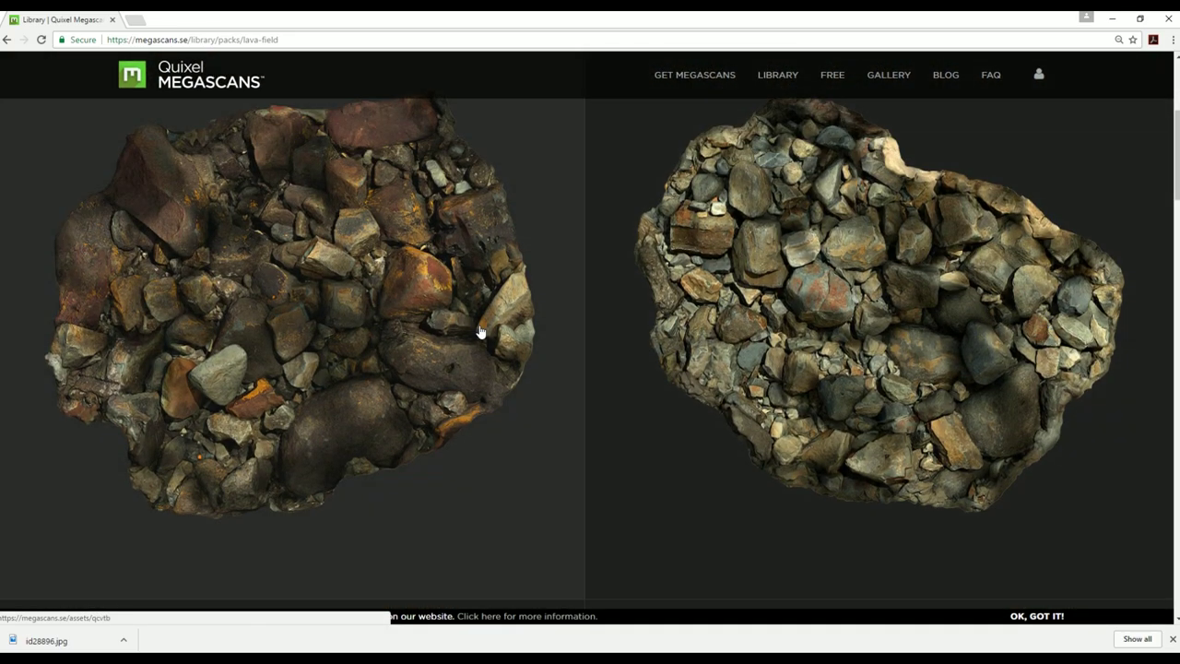
pyautogui.scroll(-5, 674, 366)
pyautogui.scroll(-6, 643, 431)
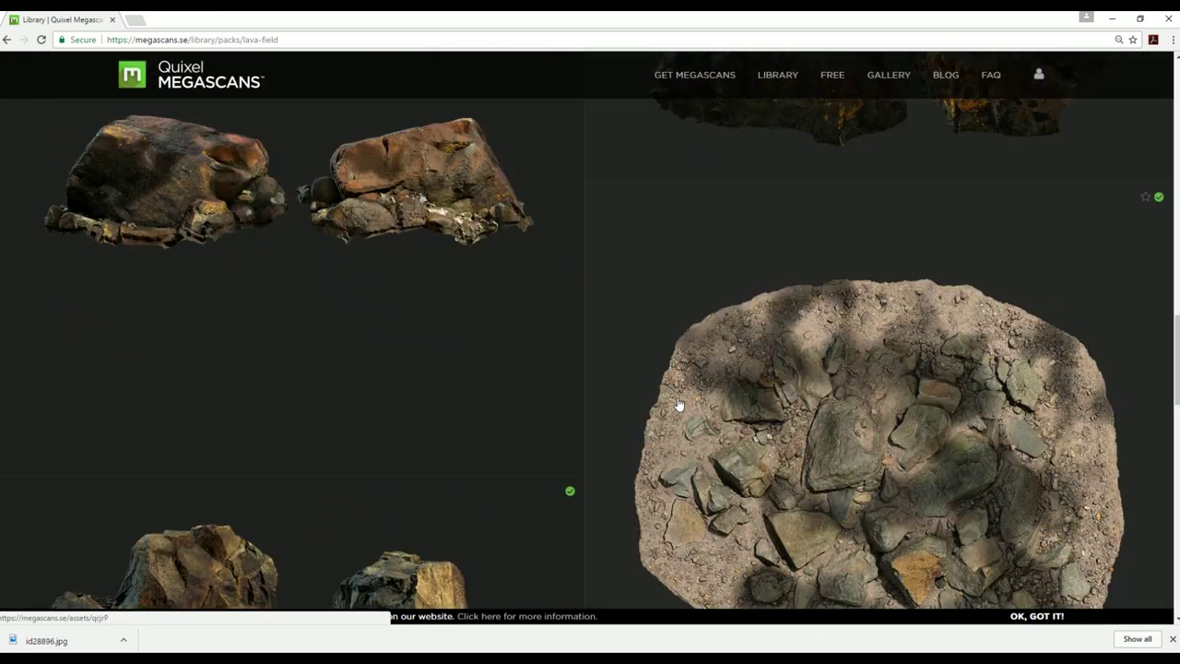
pyautogui.scroll(-4, 650, 357)
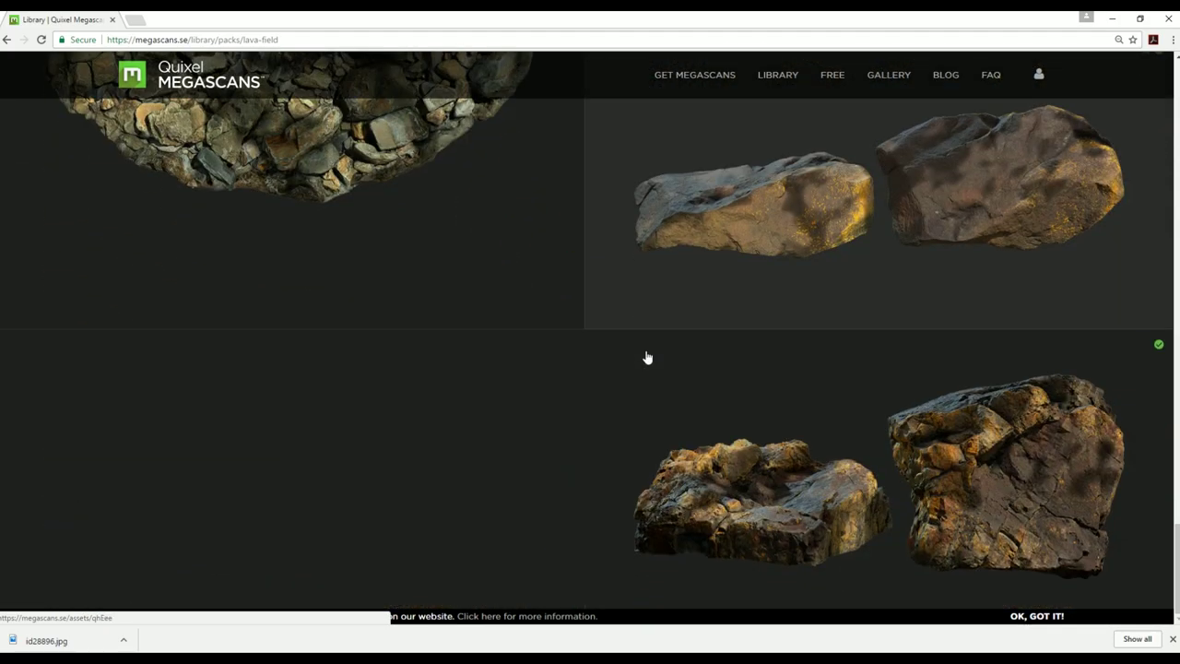
pyautogui.scroll(7, 643, 355)
pyautogui.scroll(6, 675, 410)
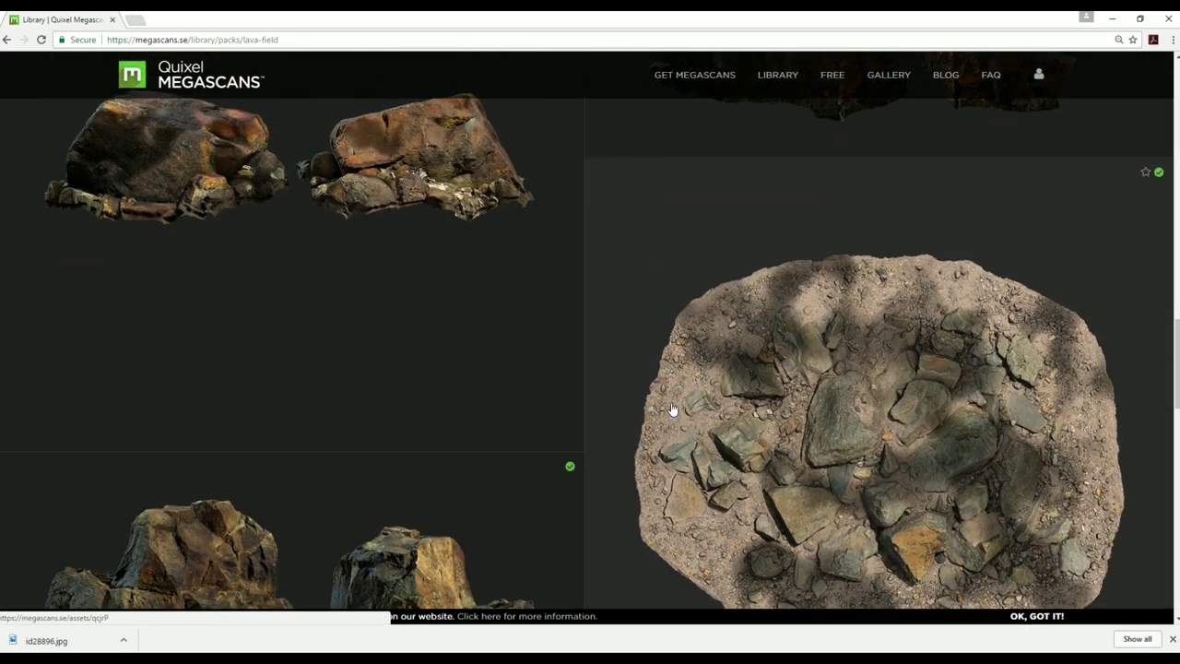
pyautogui.scroll(5, 673, 386)
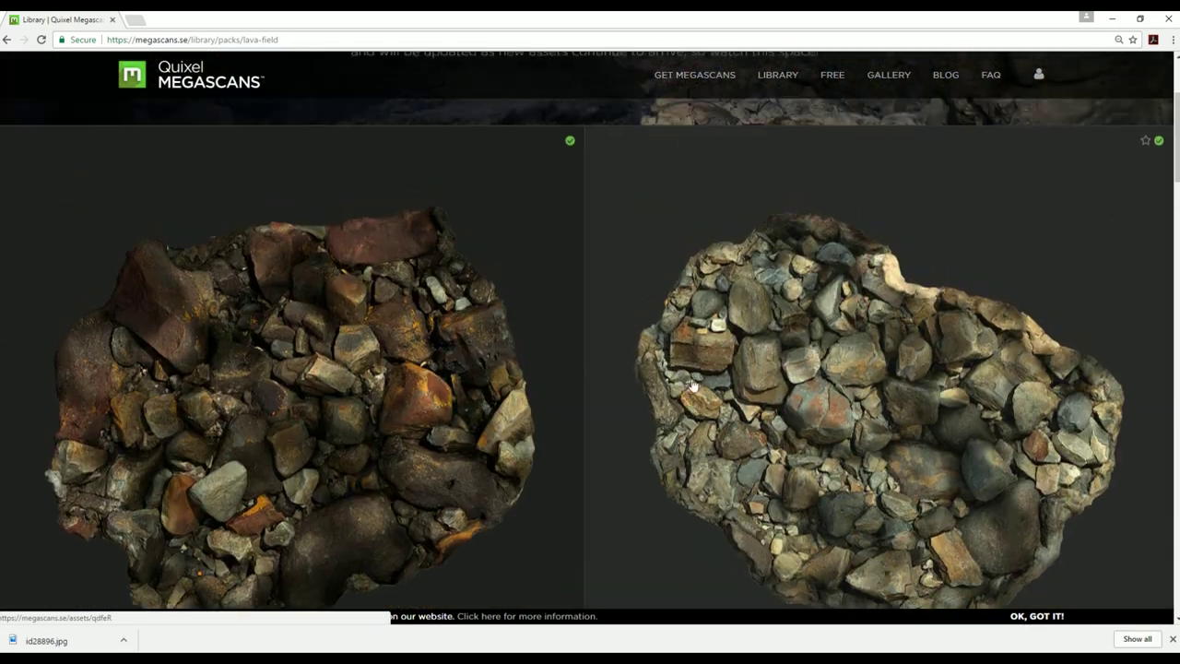
pyautogui.scroll(-2, 387, 449)
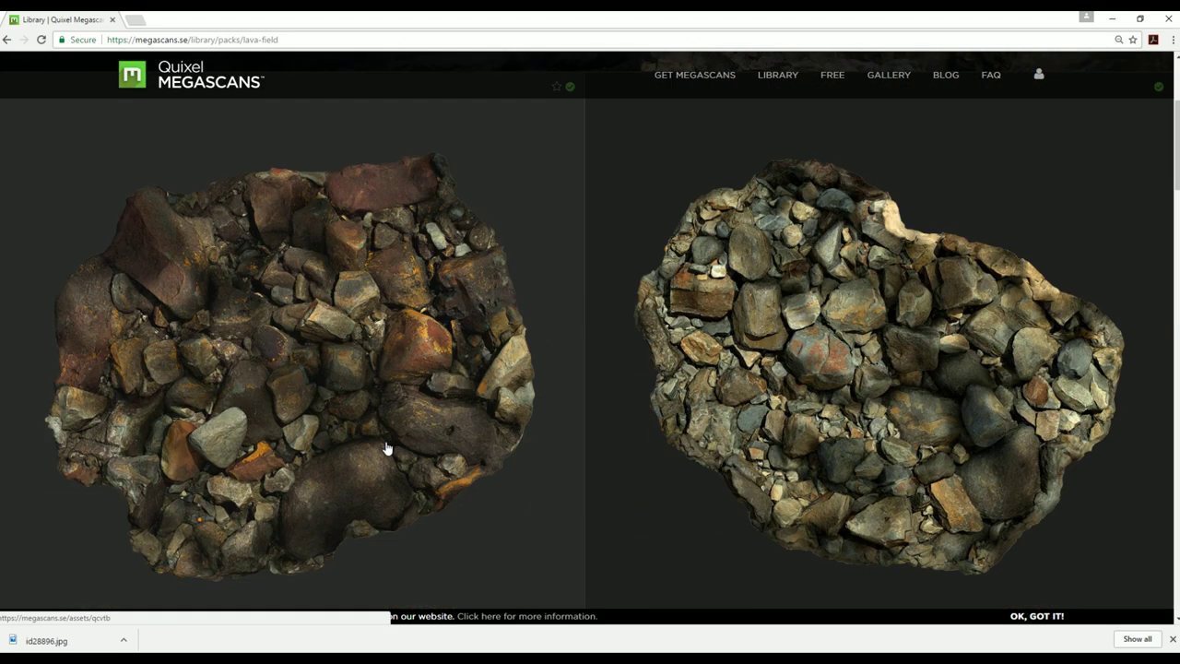
# Step: Open the dark reddish Rock Volcanic rubble asset and set its context to Real-time, dismissing the mail notification
pyautogui.click(406, 367)
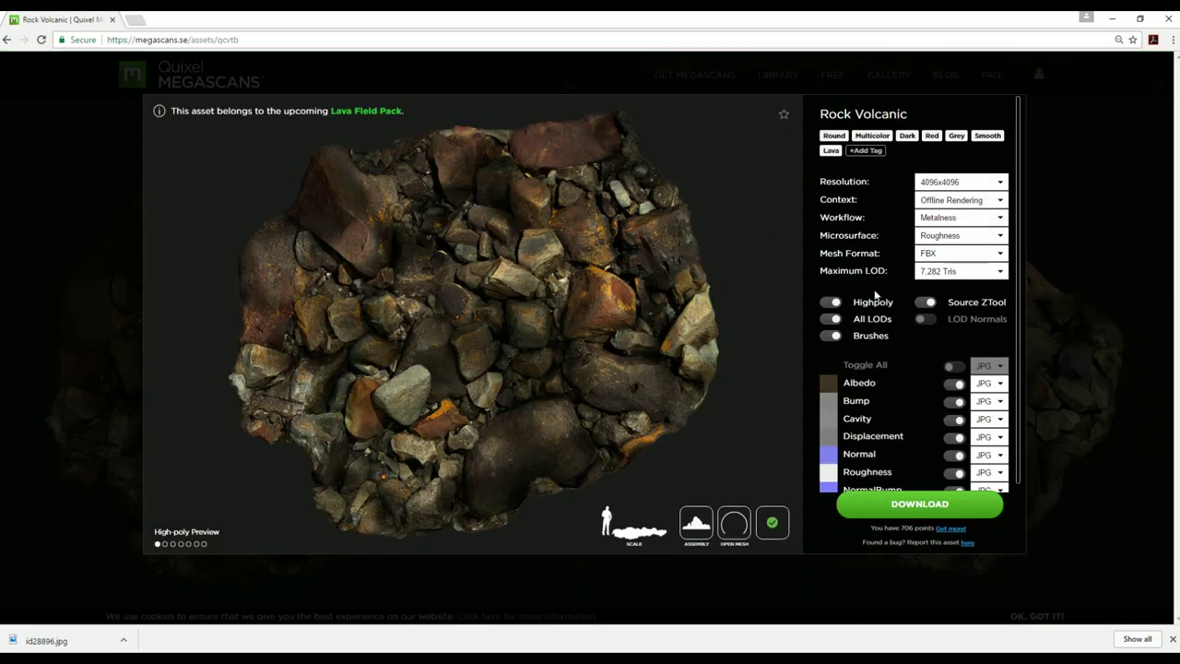
pyautogui.click(953, 201)
pyautogui.click(951, 224)
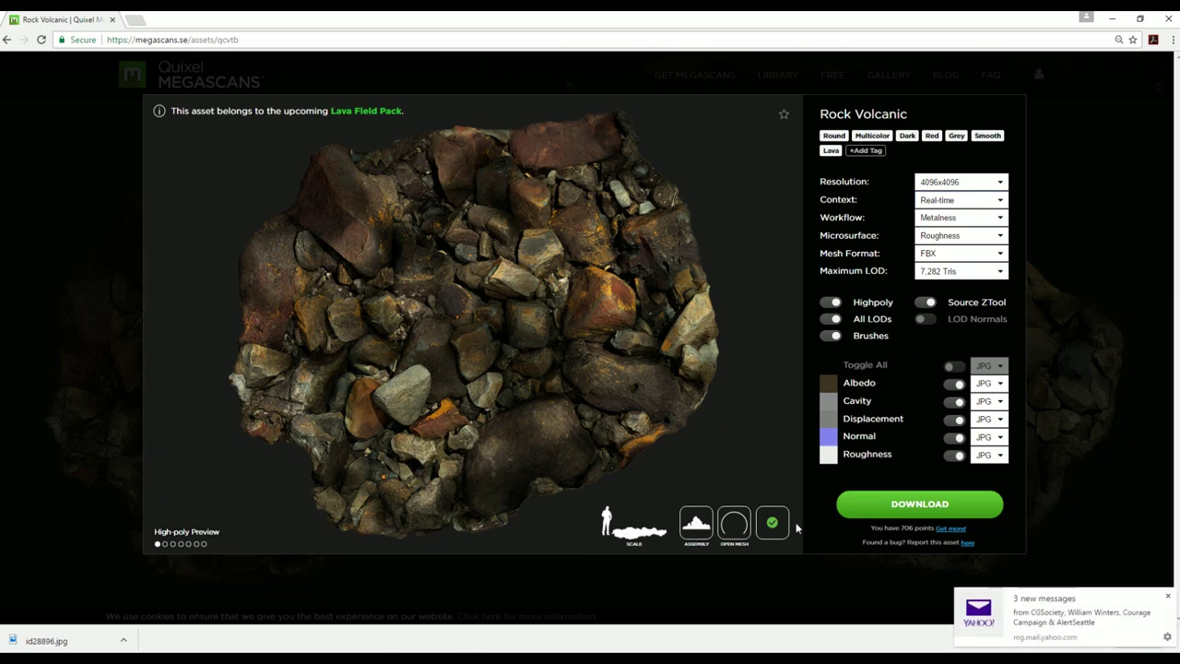
pyautogui.click(1167, 596)
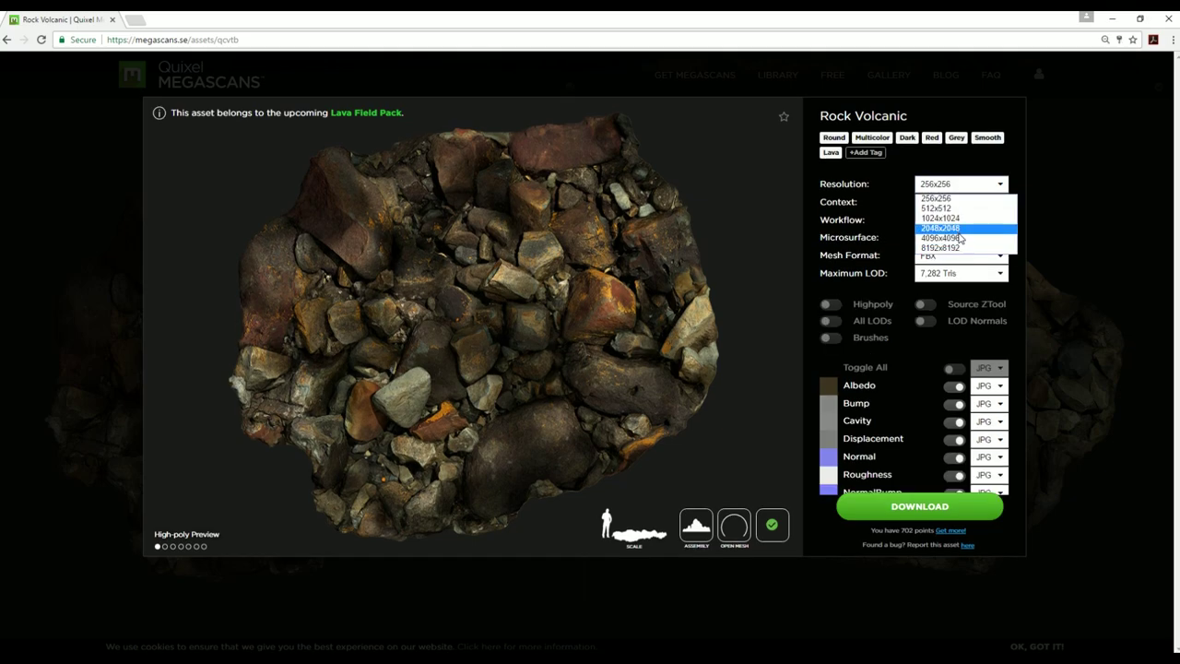
# Step: Set the Rock Volcanic download resolution to 2048x2048 and its context to Real-time
pyautogui.click(959, 219)
pyautogui.click(959, 191)
pyautogui.click(950, 228)
pyautogui.click(957, 202)
pyautogui.click(951, 228)
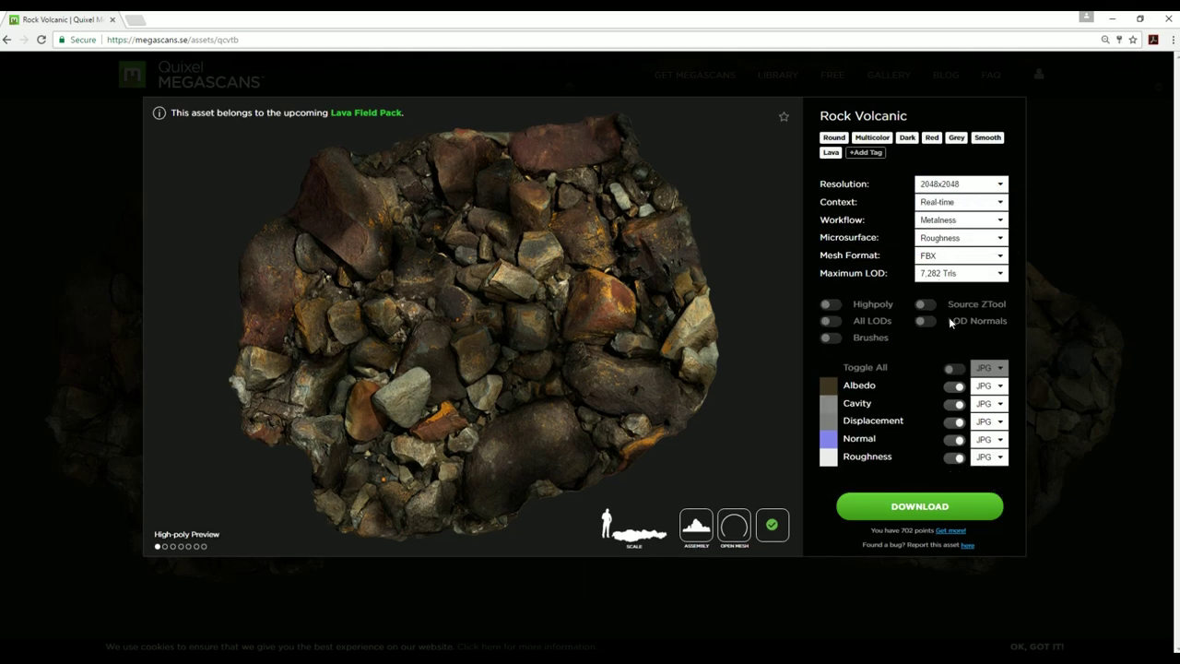
# Step: Include Highpoly, All LODs, Brushes, Source ZTool and LOD Normals in the Rock Volcanic download
pyautogui.click(835, 304)
pyautogui.click(831, 321)
pyautogui.click(831, 337)
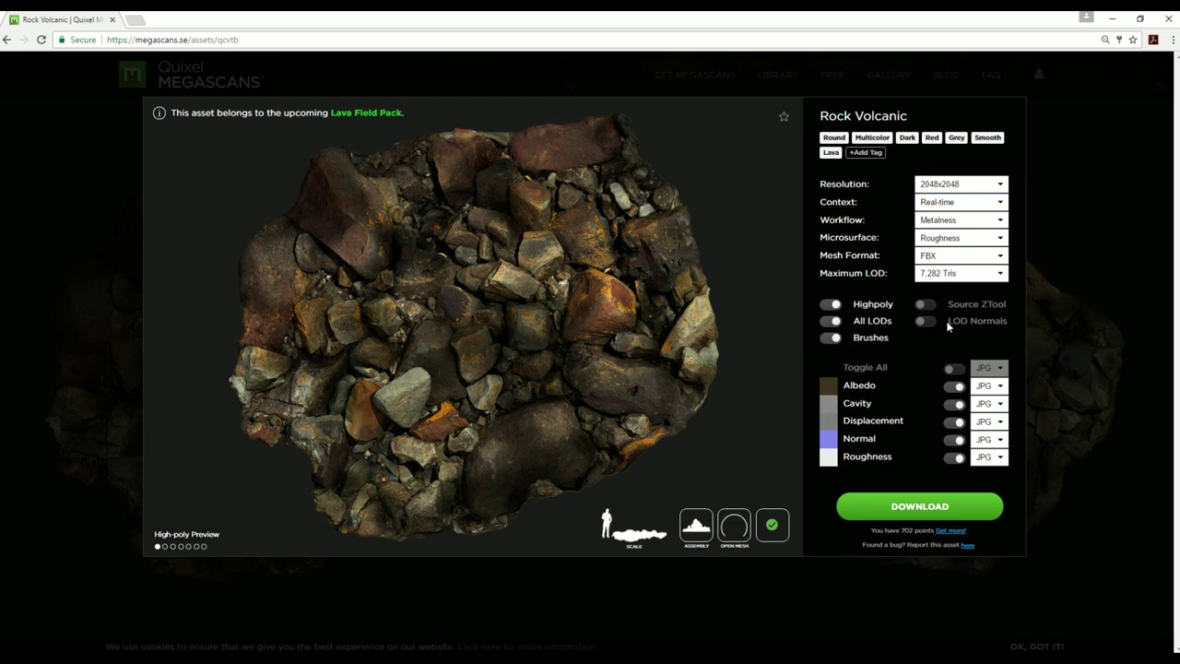
pyautogui.click(926, 306)
pyautogui.click(926, 321)
# Step: Close the Rock Volcanic asset's details and leave the Lava Field Pack for the Megascans home page
pyautogui.moveTo(648, 662)
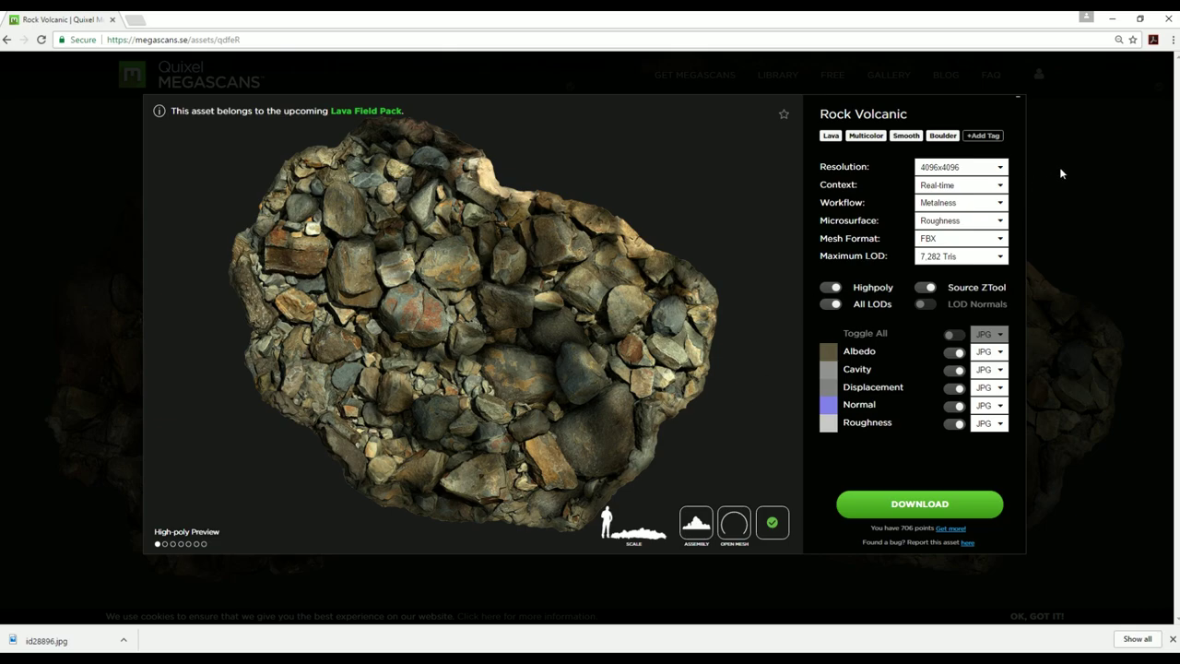
pyautogui.click(1110, 177)
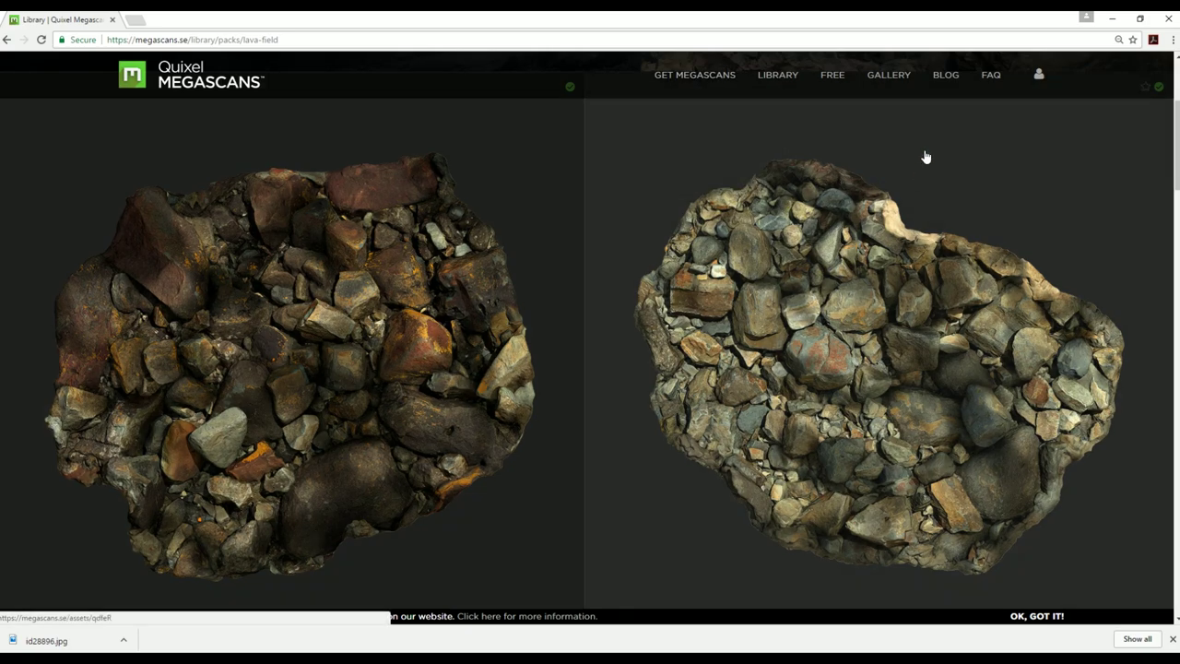
pyautogui.scroll(3, 922, 158)
pyautogui.click(208, 84)
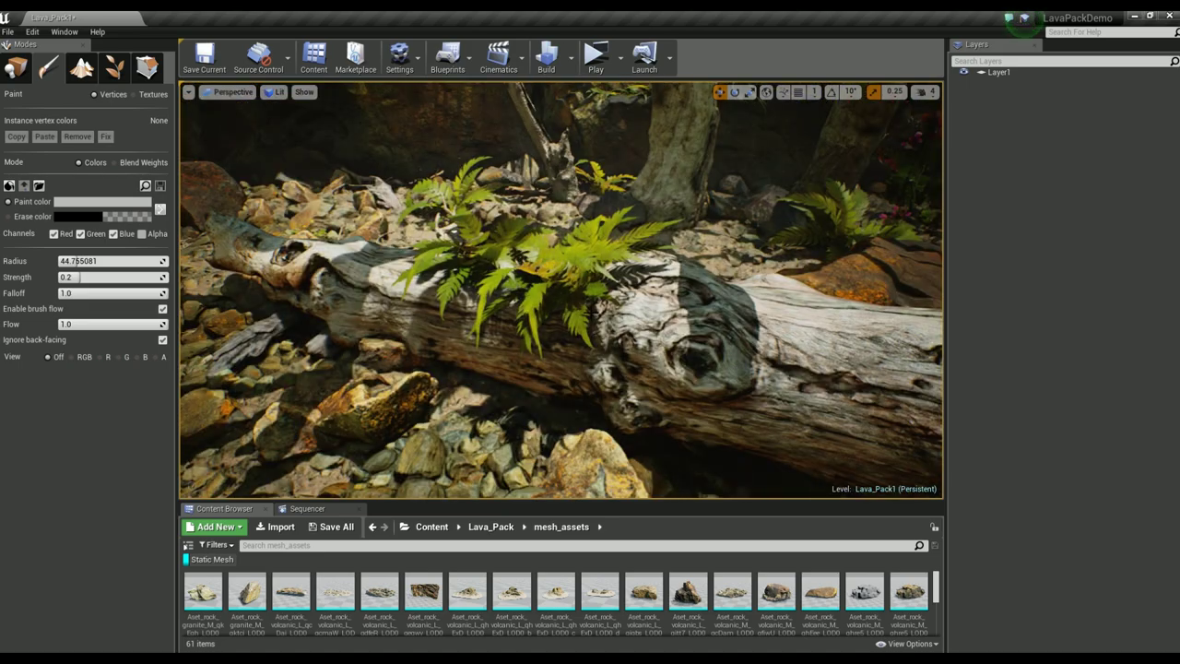
# Step: Switch to Unreal Editor's placement mode and select the instanced foliage in the scene to inspect it
pyautogui.scroll(-3, 553, 594)
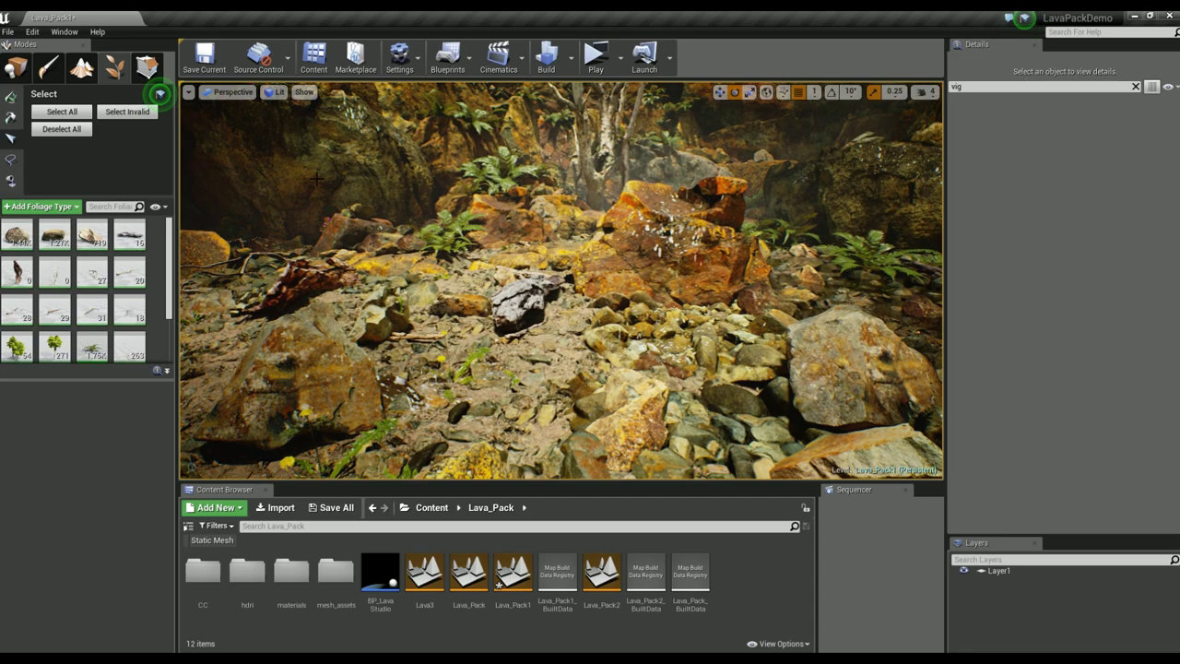
pyautogui.click(18, 69)
pyautogui.click(651, 221)
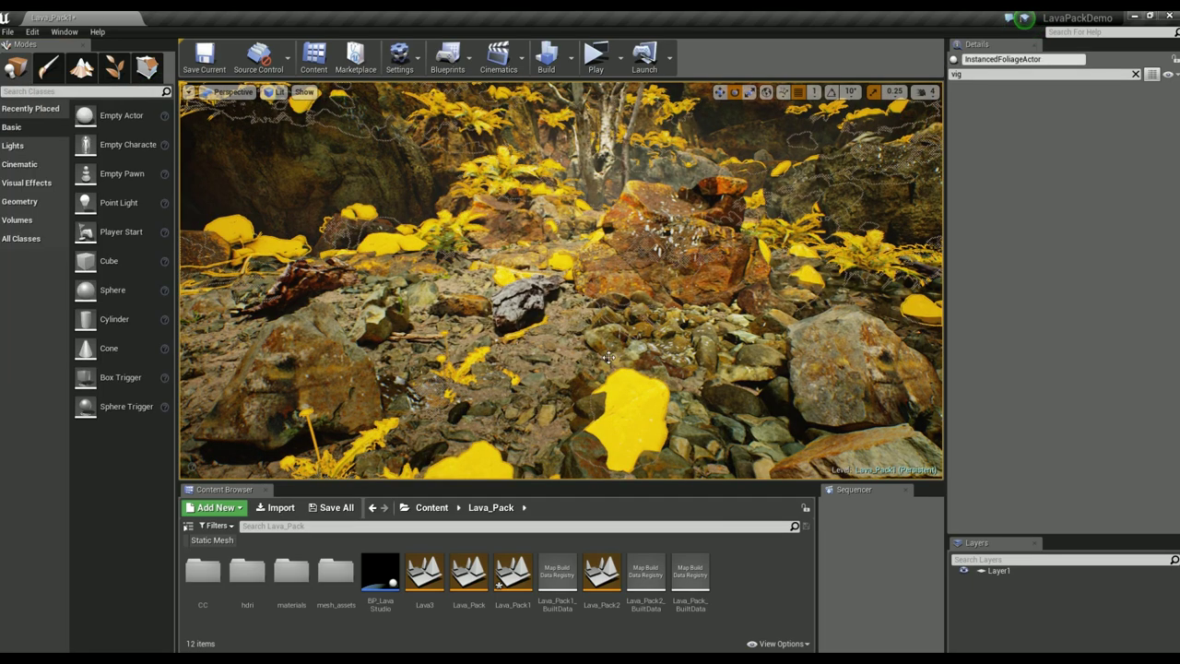
pyautogui.moveTo(651, 221); pyautogui.dragTo(745, 192, button='right')
pyautogui.click(745, 192)
# Step: Activate the Foliage mode and select the first rock foliage type in its palette
pyautogui.click(114, 66)
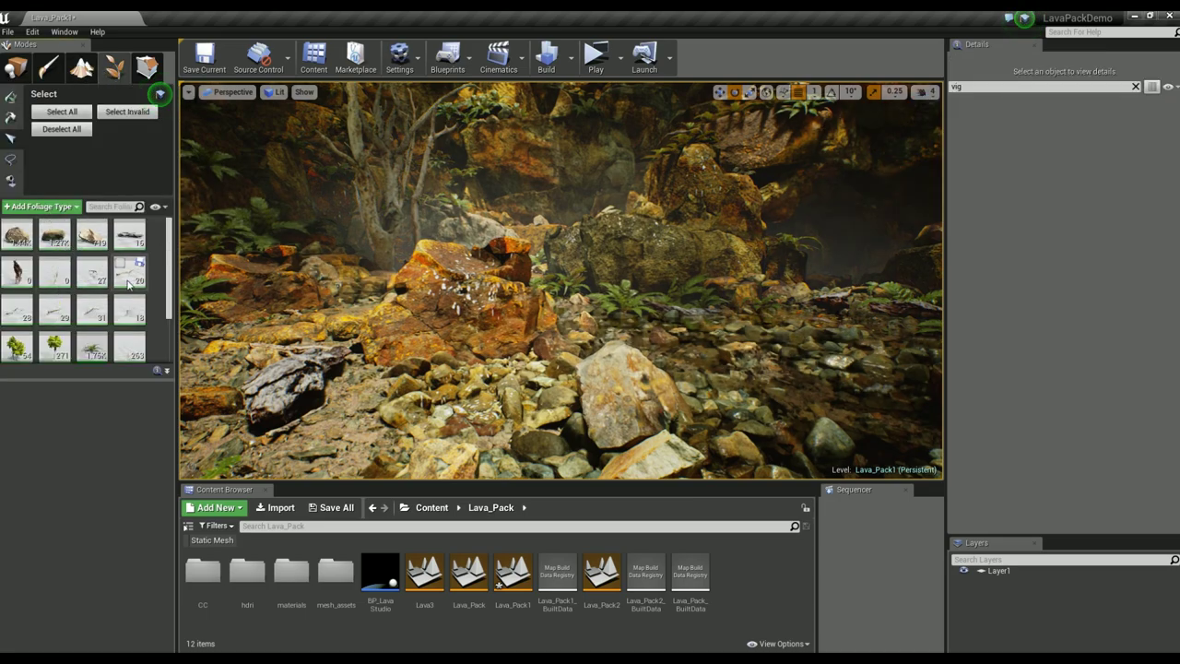
pyautogui.moveTo(344, 224); pyautogui.dragTo(344, 224, button='right')
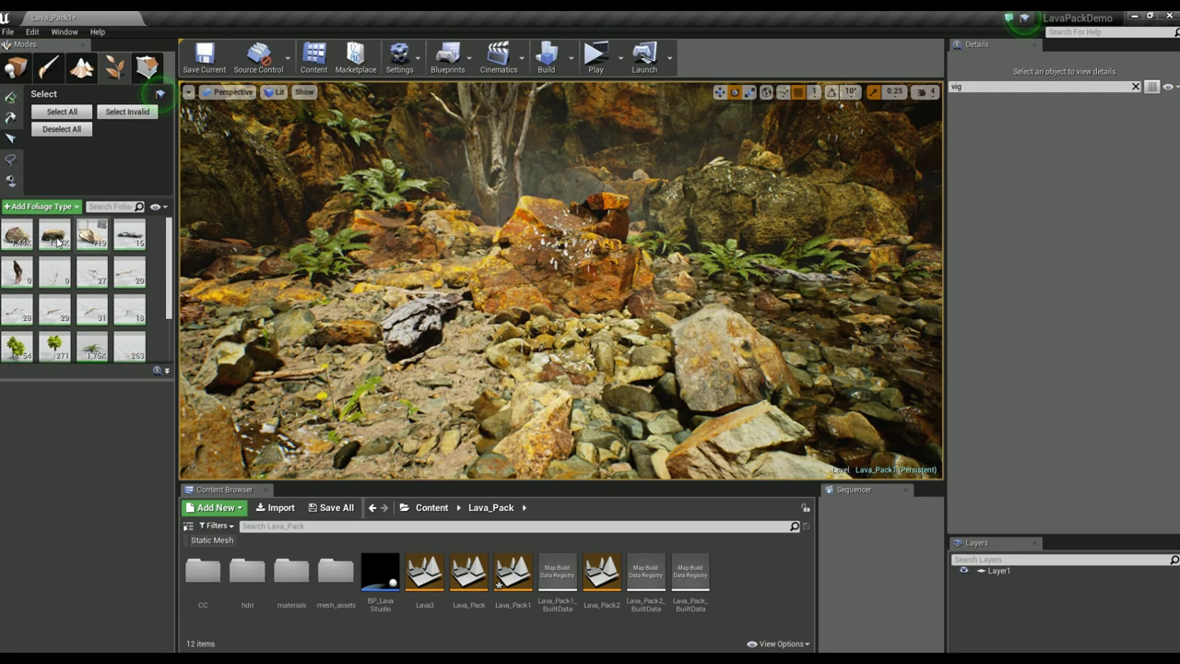
pyautogui.click(10, 247)
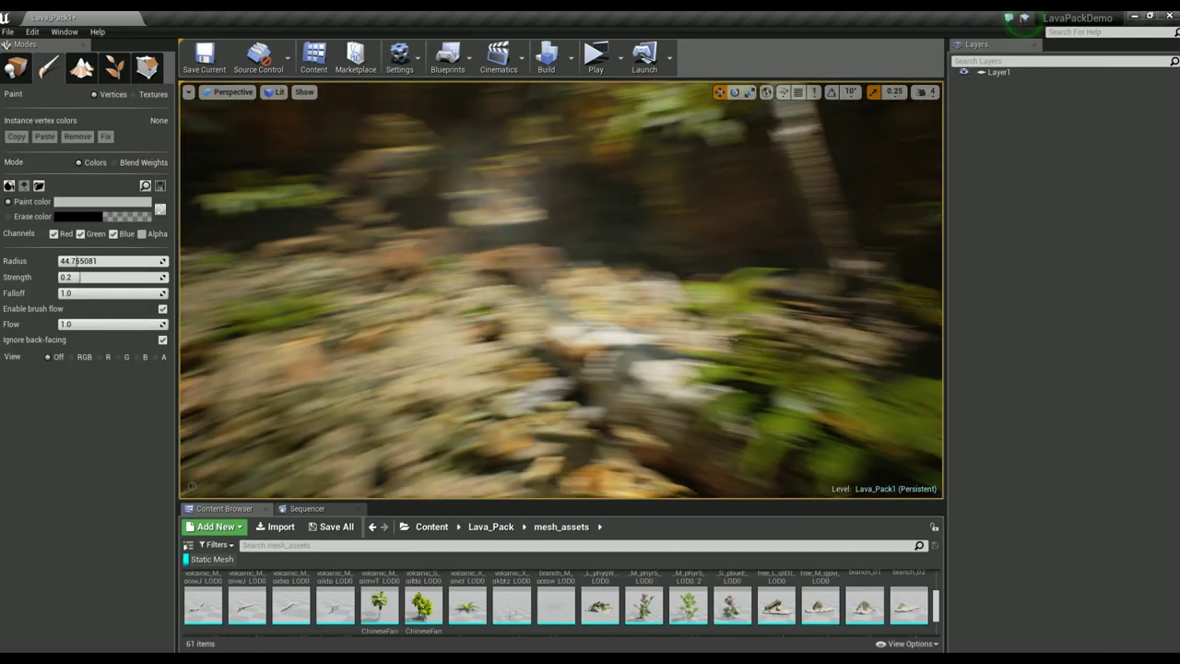
# Step: Select the rubble mesh in front of the fallen log, show its details and locate its static mesh among the project's assets
pyautogui.moveTo(561, 289); pyautogui.dragTo(561, 289, button='right')
pyautogui.moveTo(574, 361); pyautogui.dragTo(676, 342, button='right')
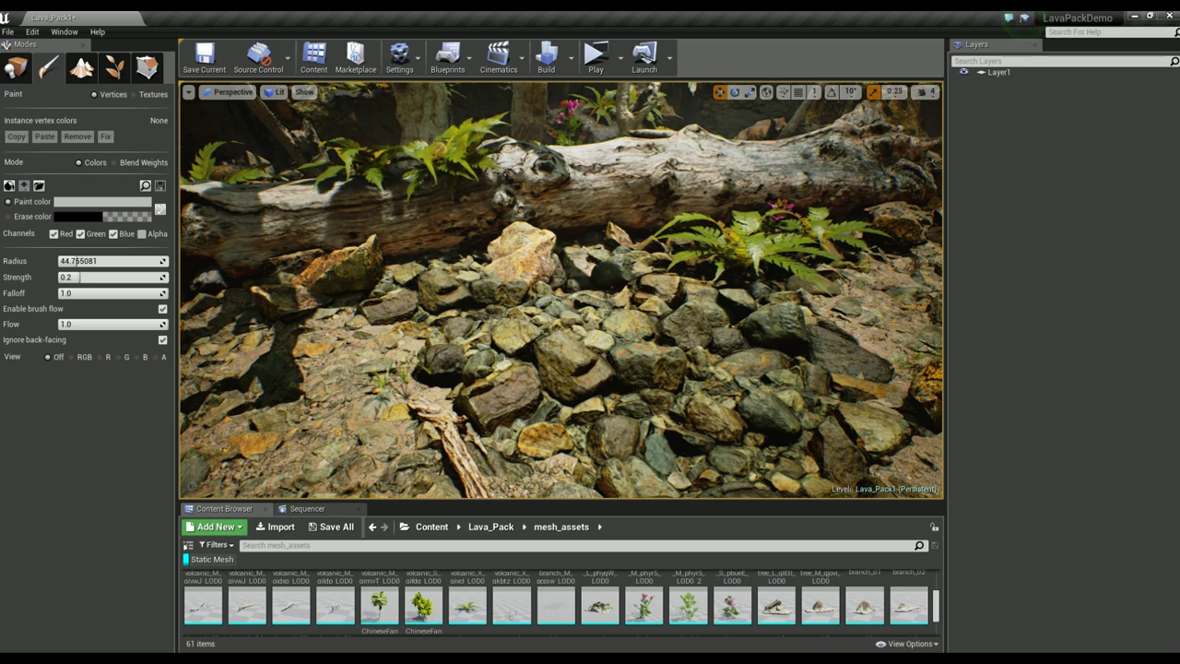
pyautogui.click(16, 67)
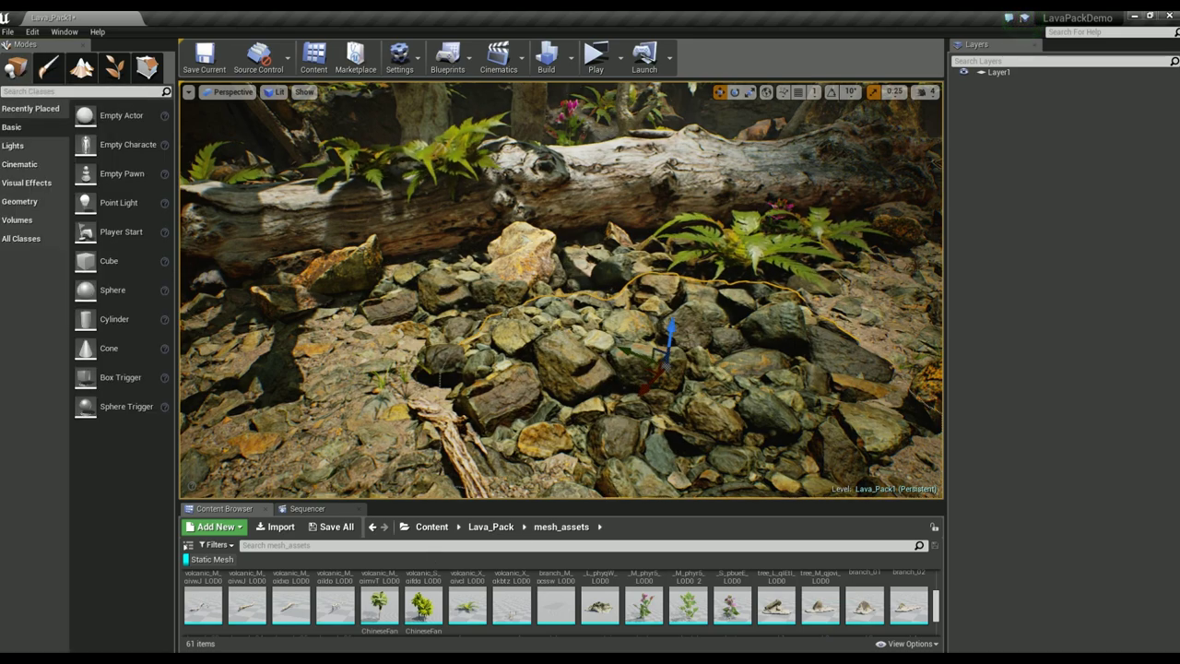
pyautogui.click(65, 31)
pyautogui.moveTo(111, 56)
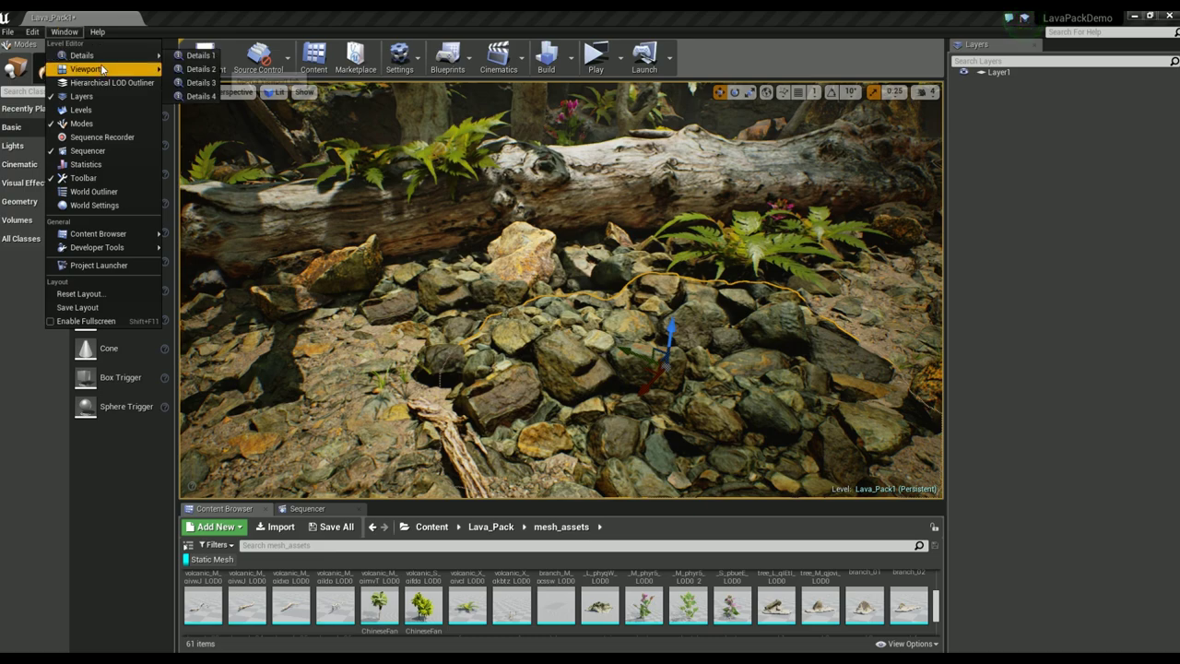
pyautogui.click(180, 56)
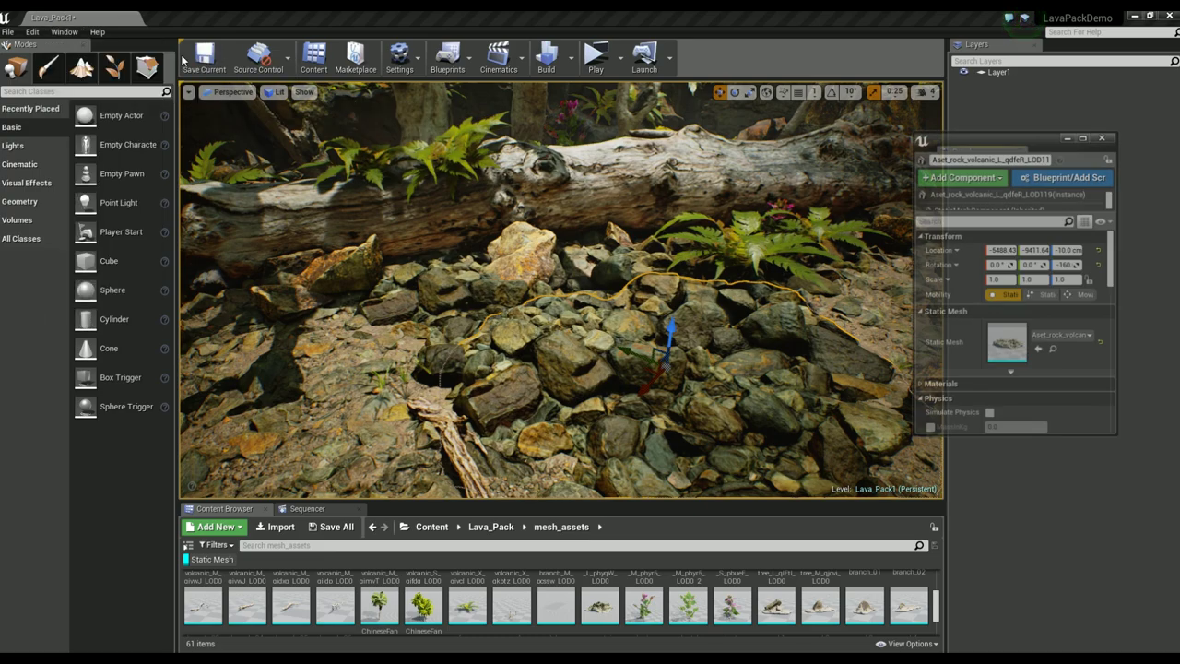
pyautogui.click(1052, 349)
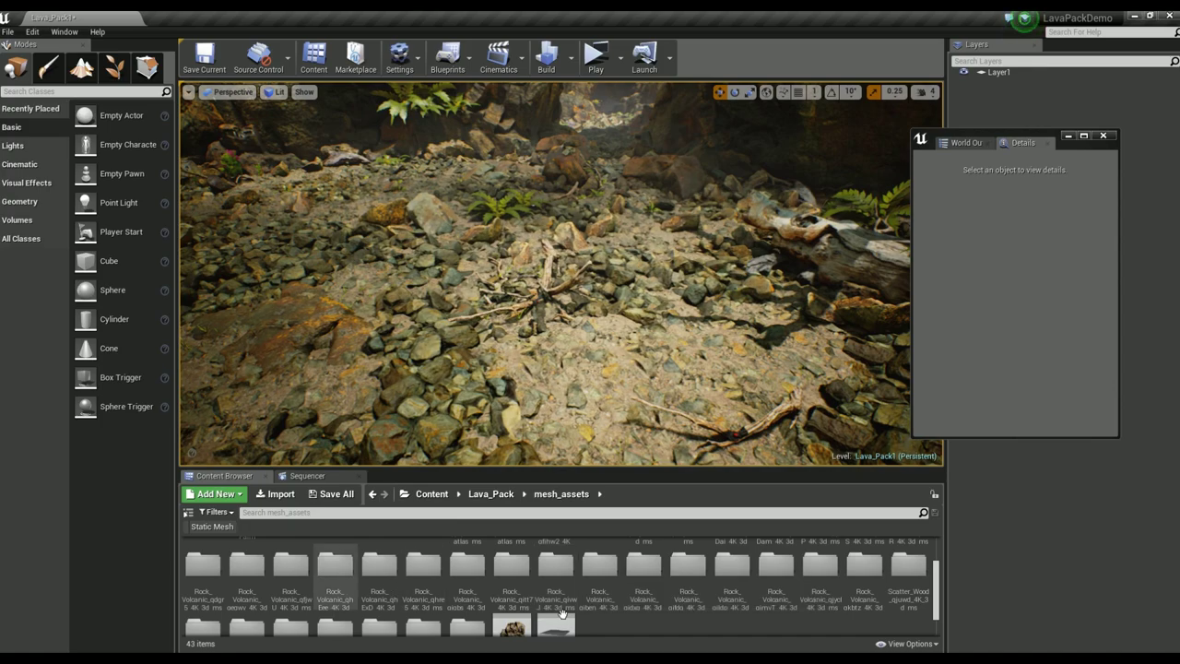
# Step: Filter mesh_assets to static meshes and select the Aset_rock_volcanic_M_qivwJ_LOD0 rock mesh
pyautogui.scroll(-1, 562, 610)
pyautogui.scroll(1, 290, 571)
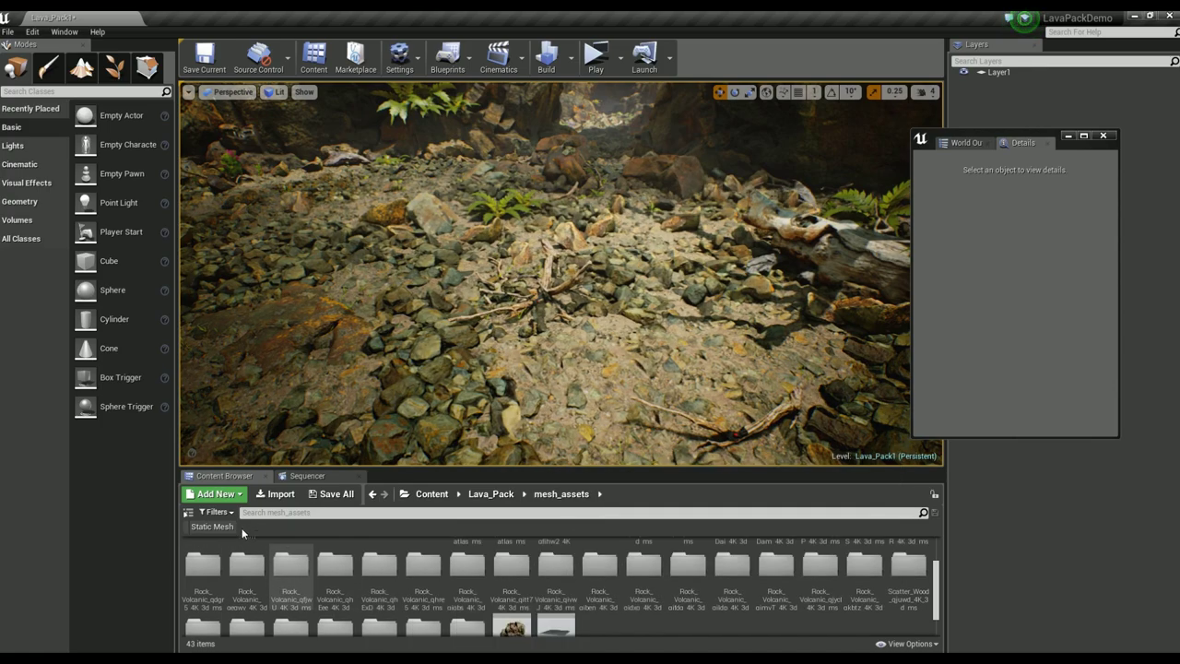
pyautogui.click(201, 528)
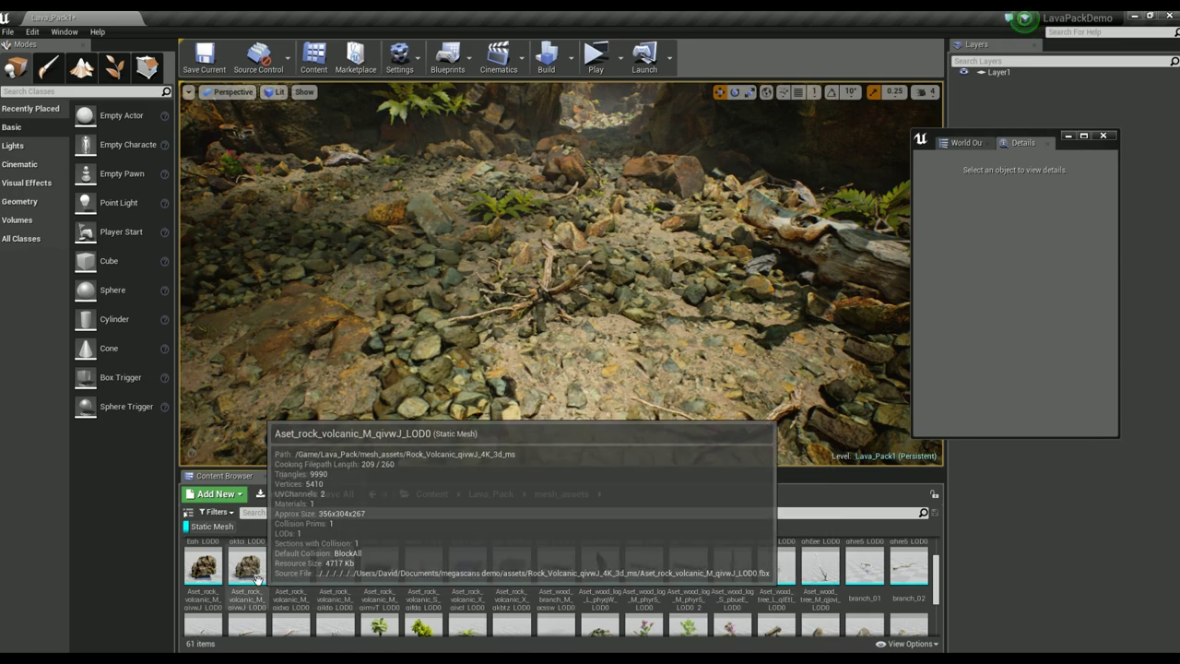
pyautogui.scroll(-1, 461, 576)
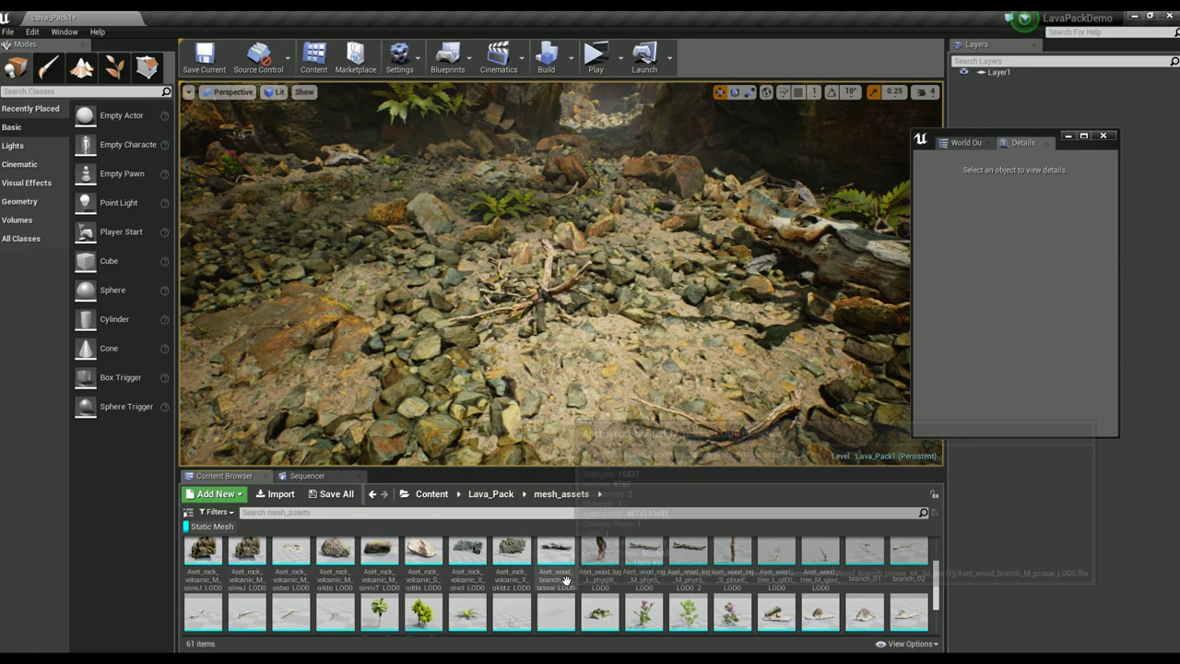
pyautogui.click(257, 556)
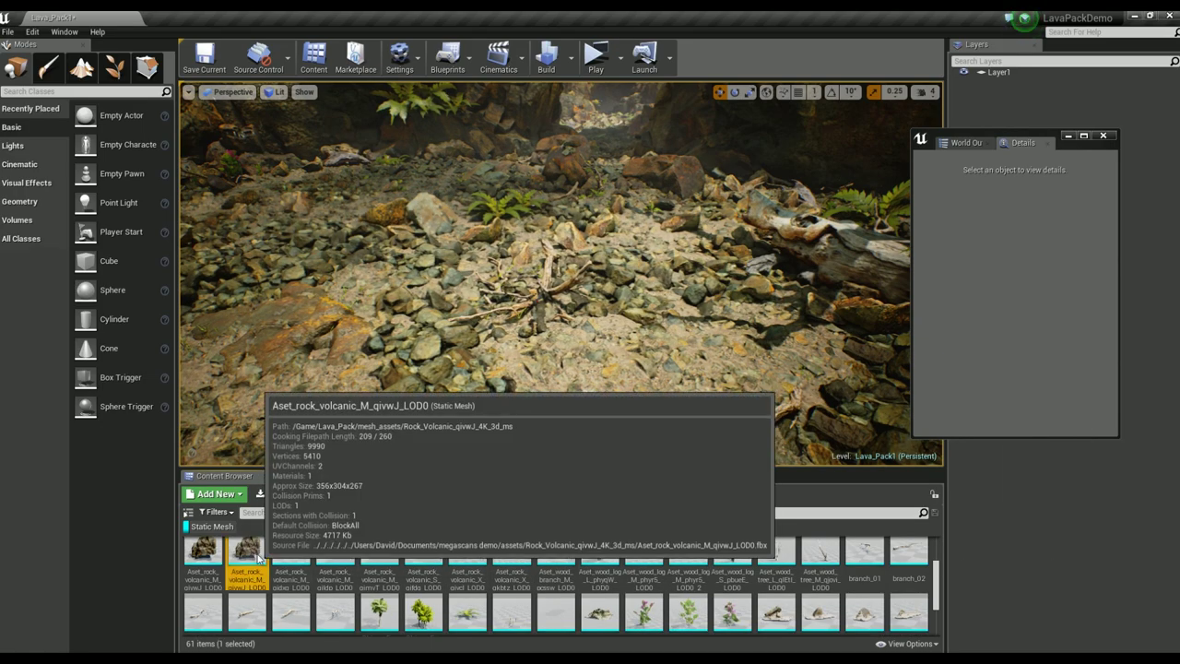
# Step: Open the selected volcanic rock mesh, inspect its surface up close and locate its assigned material among the project's assets
pyautogui.doubleClick(257, 556)
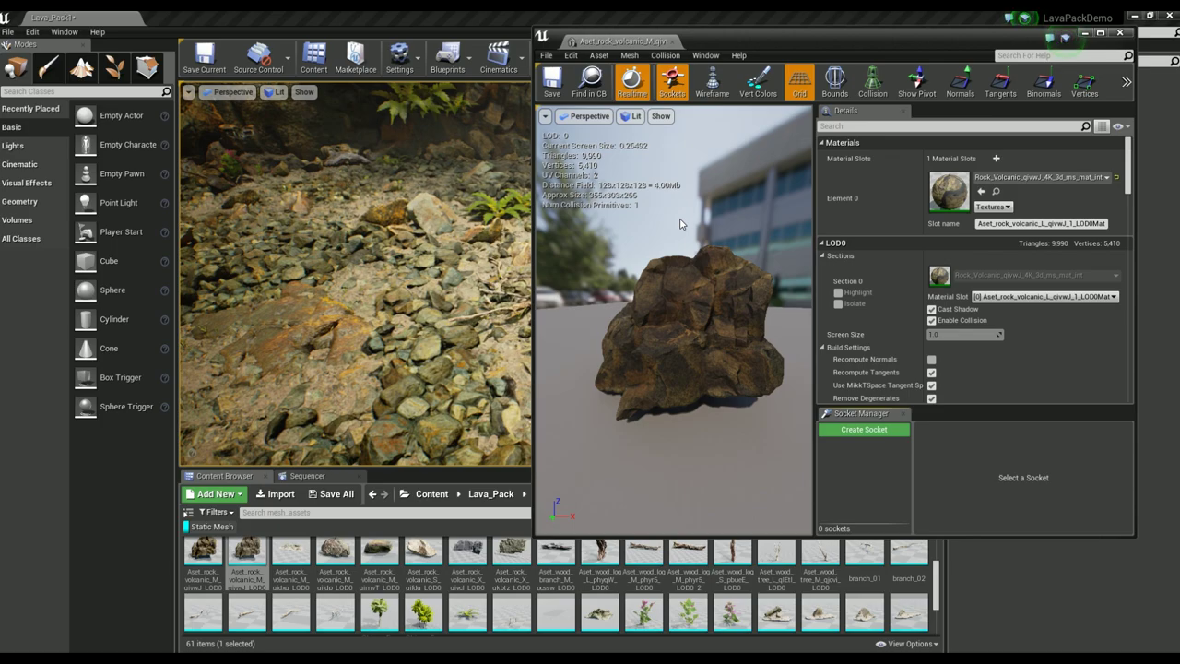
pyautogui.moveTo(698, 267); pyautogui.dragTo(683, 311)
pyautogui.scroll(8, 680, 308)
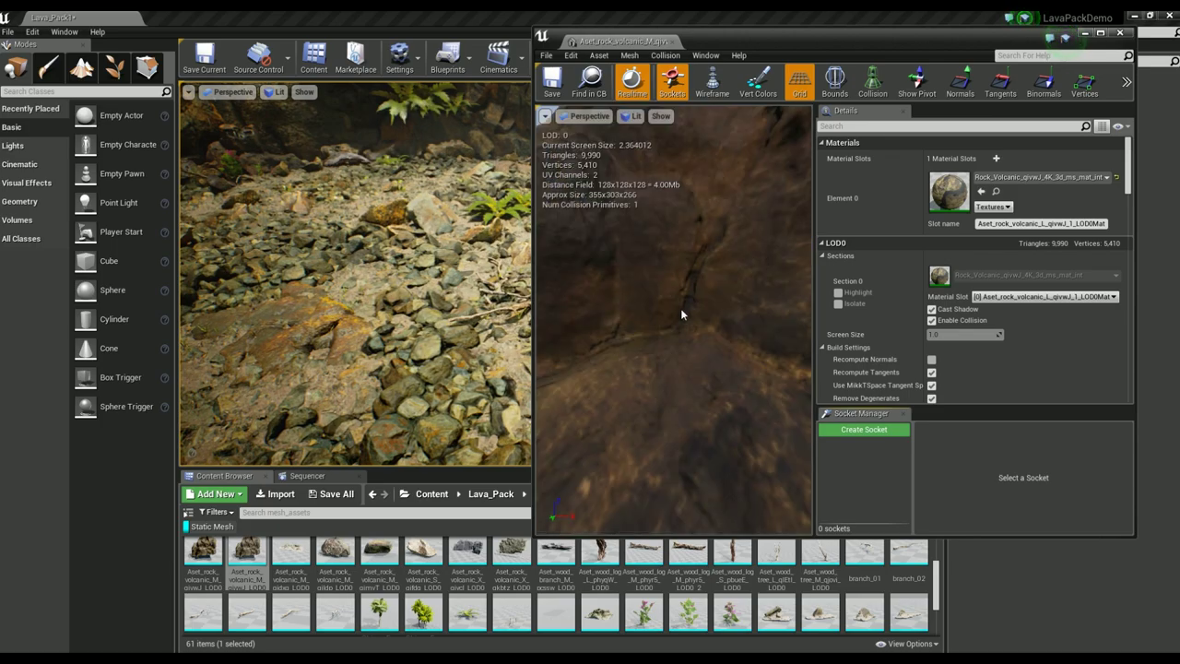
pyautogui.scroll(-3, 681, 308)
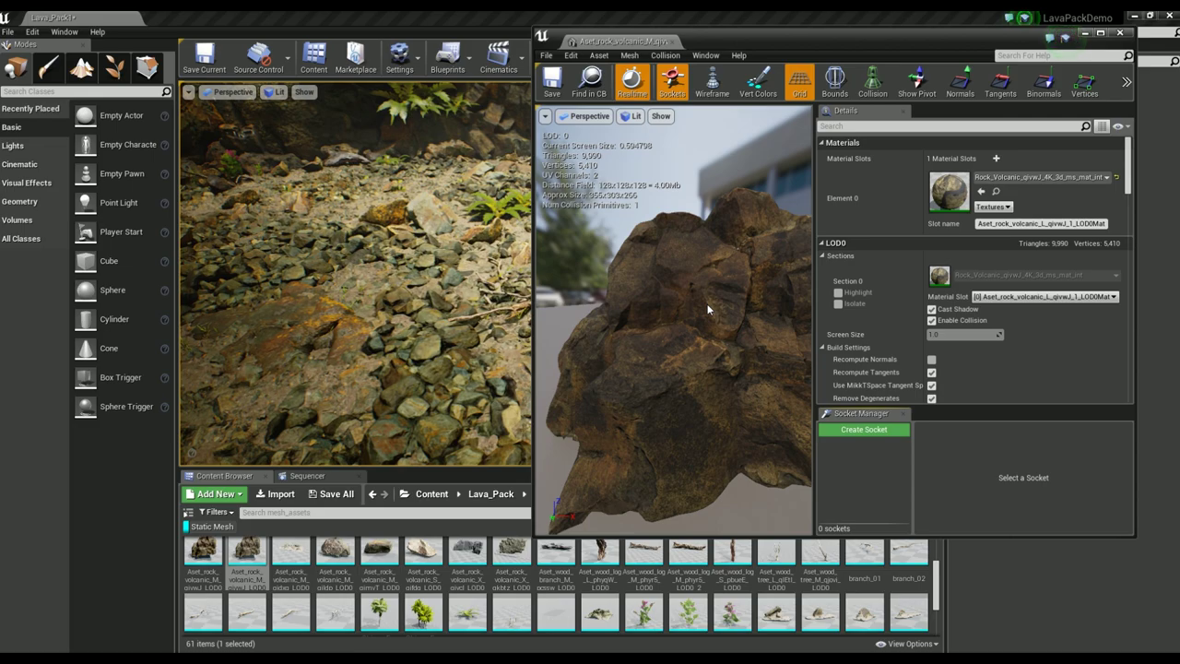
pyautogui.click(996, 192)
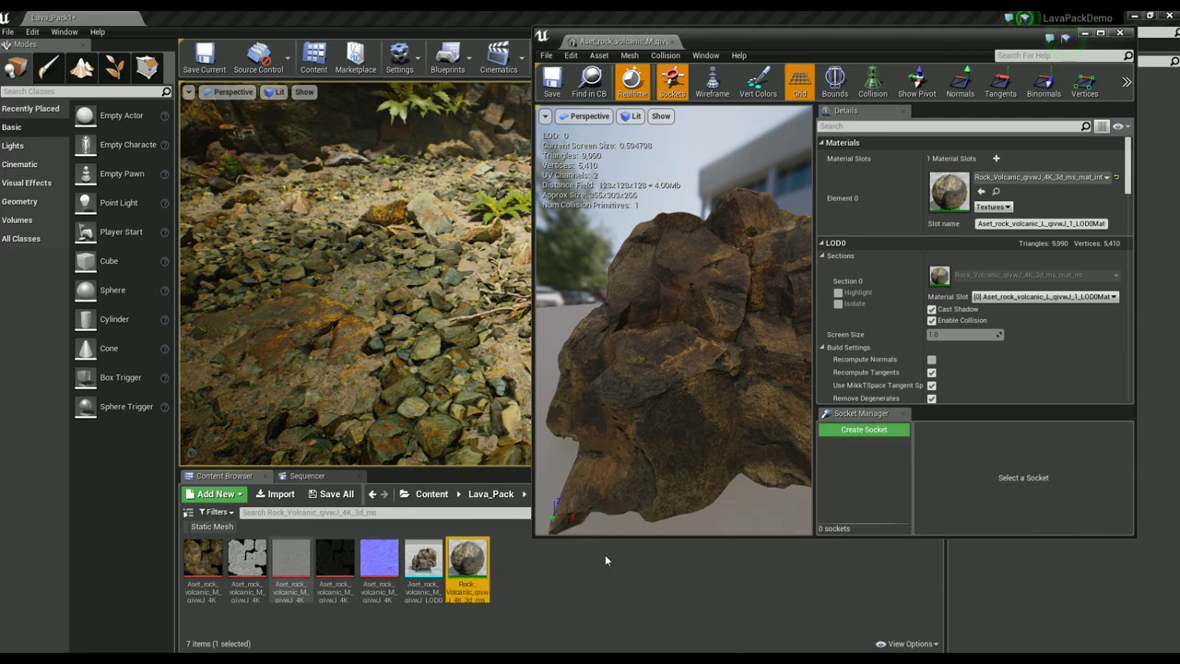
# Step: Open the rock's material instance and review its preview, scalar parameters, texture parameters and parent material
pyautogui.doubleClick(472, 559)
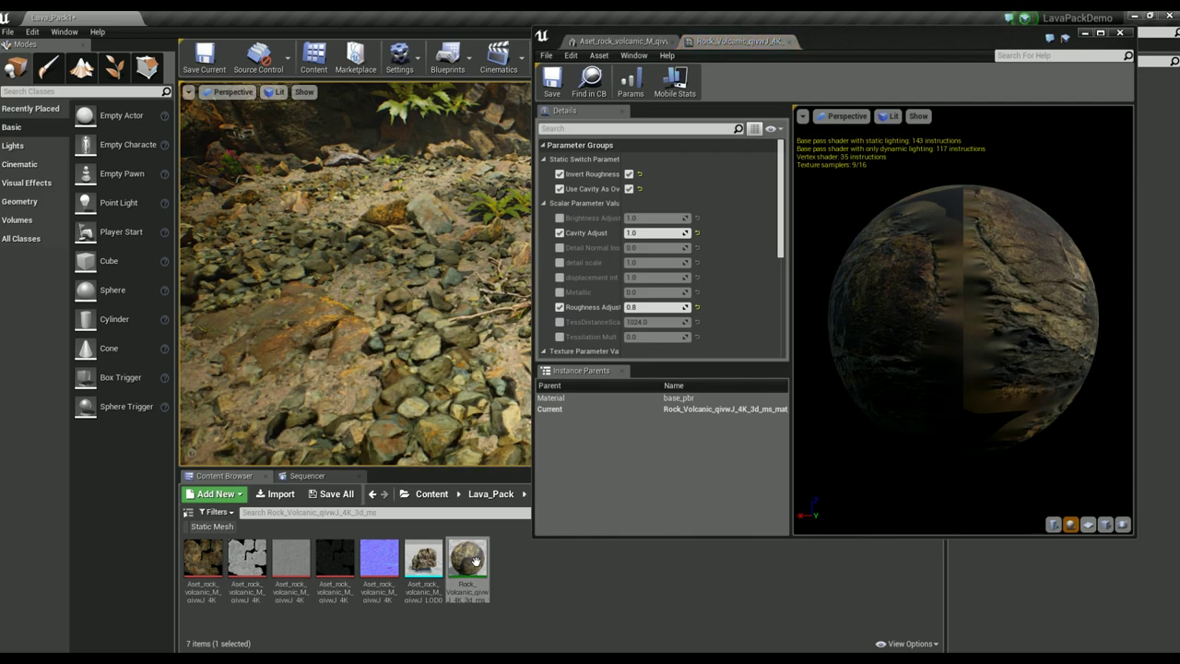
pyautogui.moveTo(953, 290); pyautogui.dragTo(879, 273)
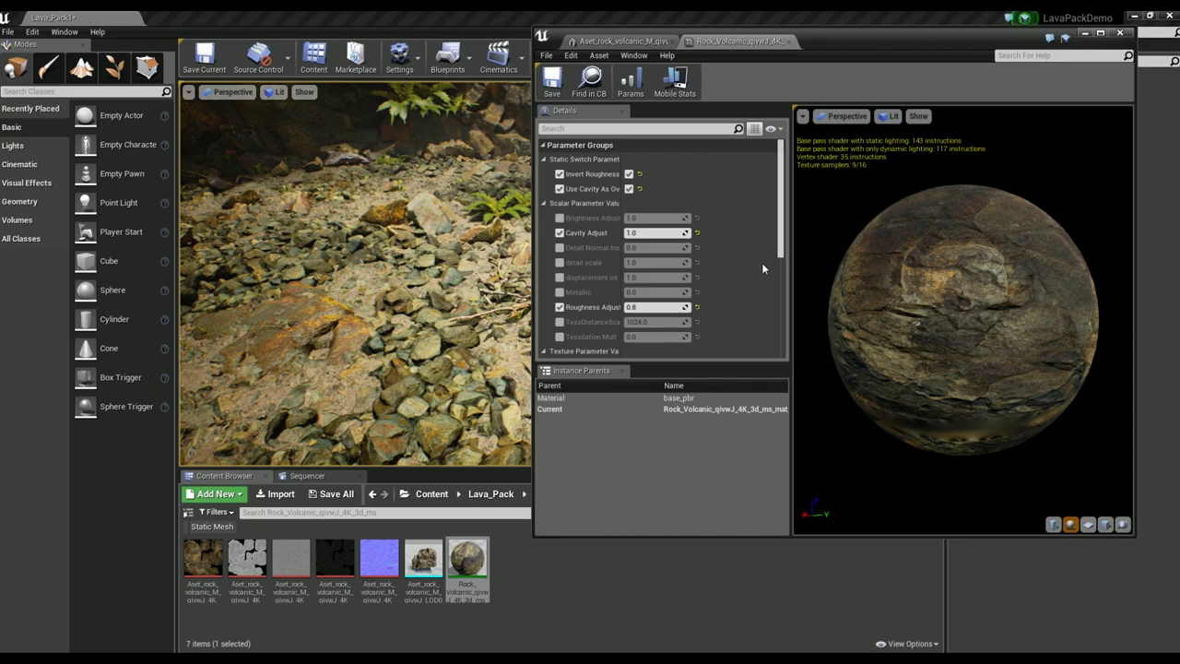
pyautogui.scroll(-4, 762, 269)
pyautogui.scroll(-6, 708, 327)
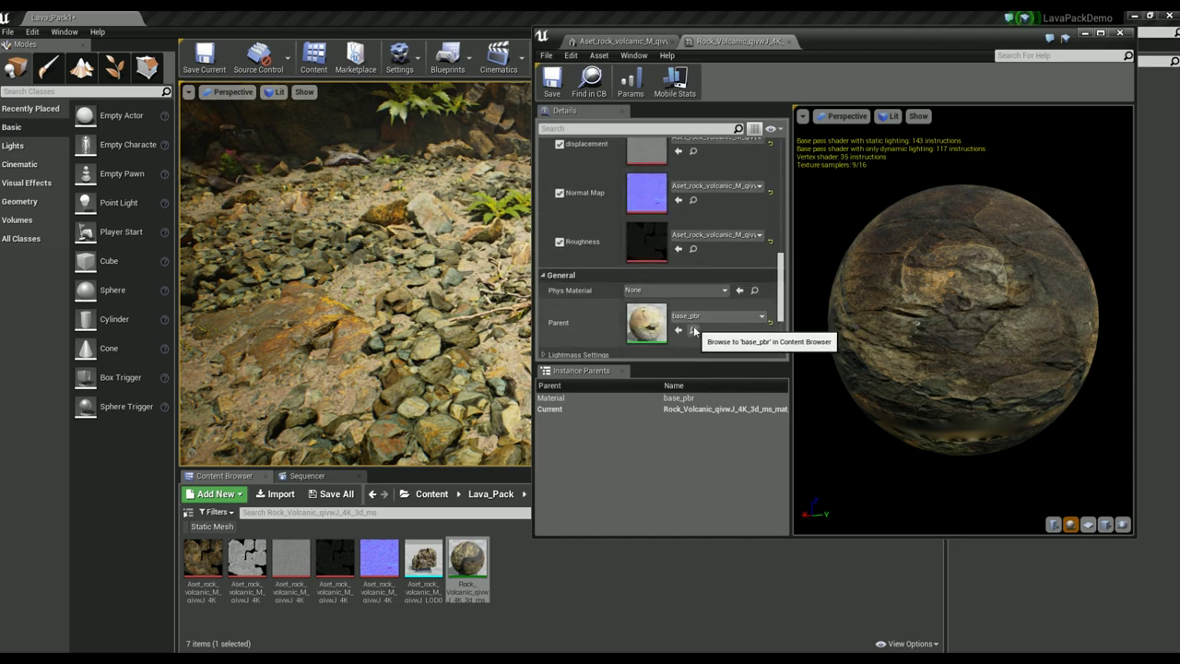
# Step: Locate the parent material base_pbr, open its node graph and maximize the editor window
pyautogui.click(694, 332)
pyautogui.doubleClick(240, 553)
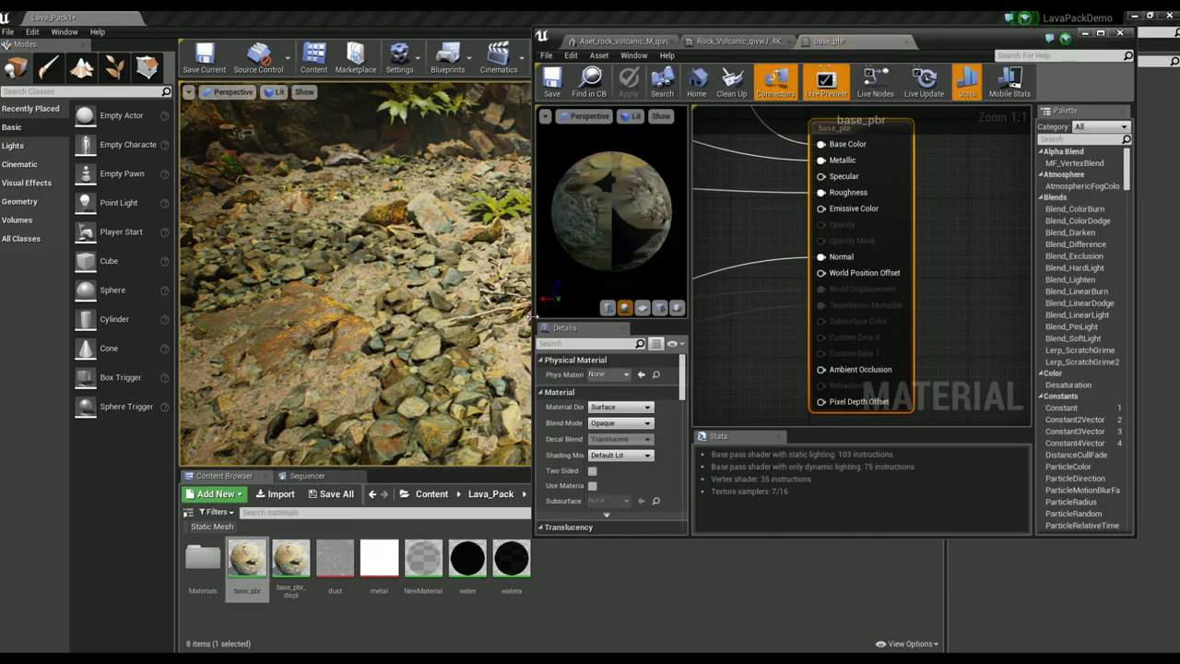
pyautogui.scroll(-12, 819, 381)
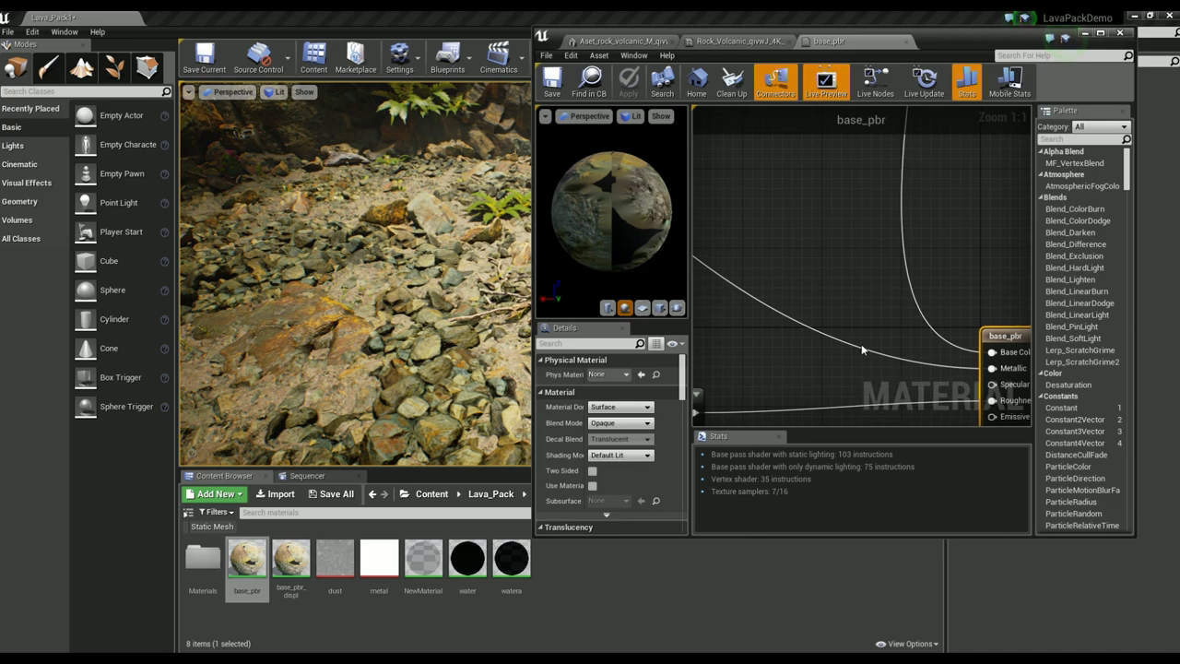
pyautogui.scroll(5, 718, 226)
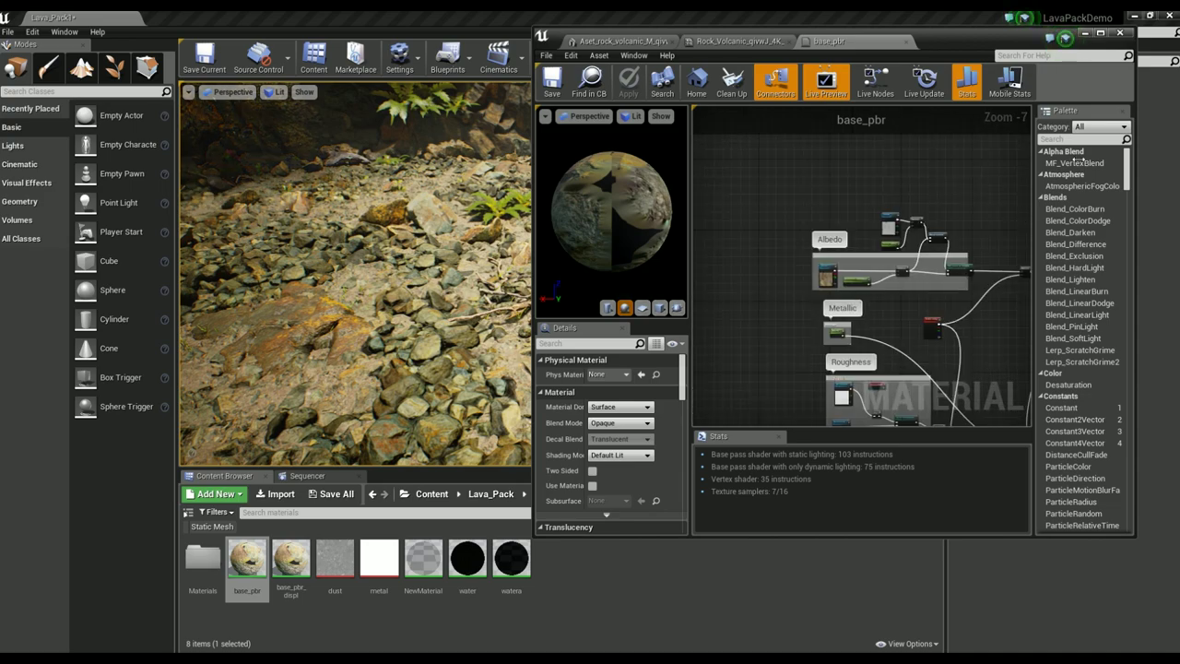
pyautogui.click(1101, 35)
# Step: Examine base_pbr's Albedo network, including the Brightness Adjustment, Cavity Adjust, Blend_Overlay, Use Cavity As Overlay and Vertex Color nodes
pyautogui.scroll(7, 766, 254)
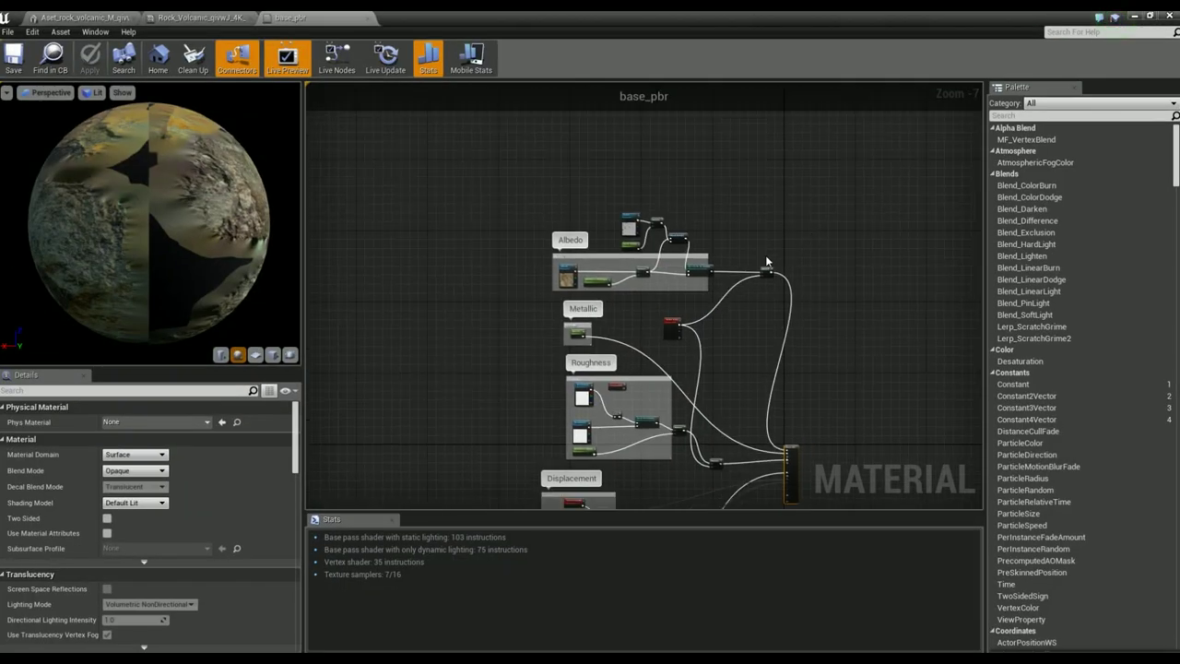
pyautogui.moveTo(611, 359); pyautogui.dragTo(1081, 358, button='right')
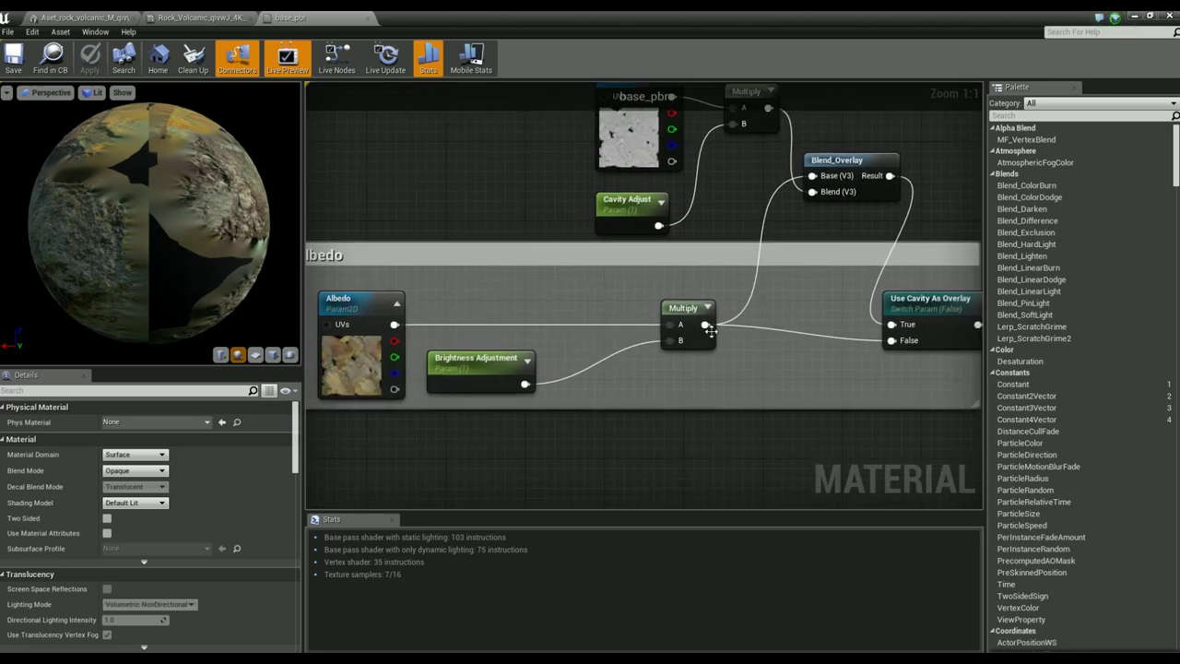
pyautogui.scroll(-1, 611, 359)
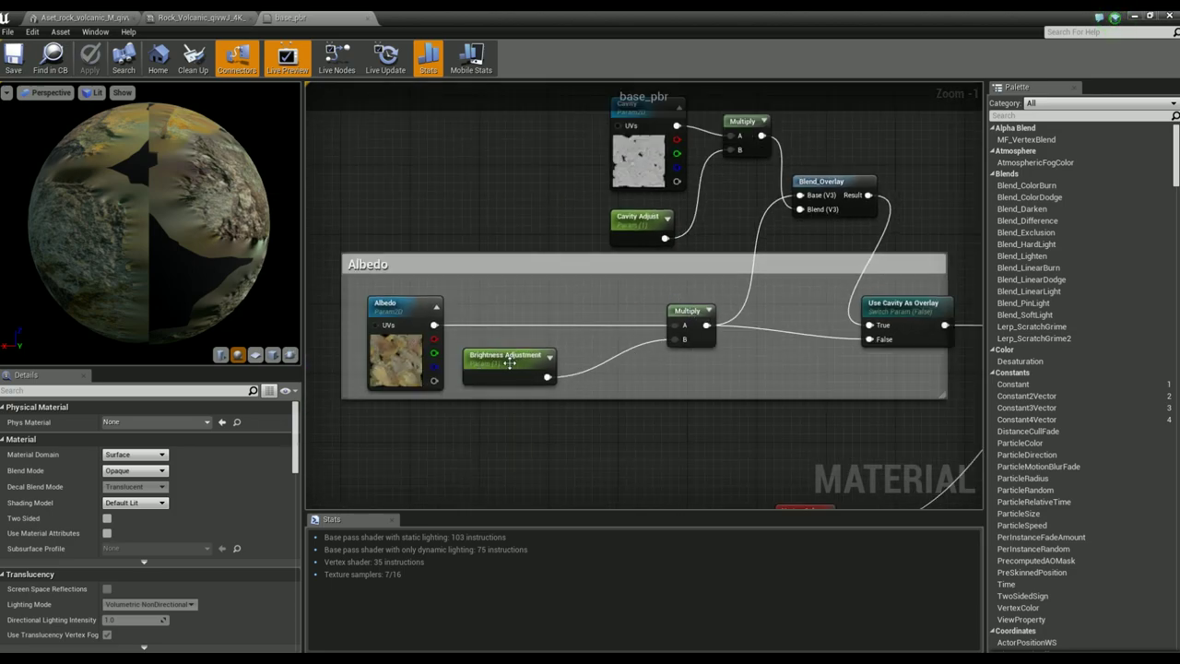
pyautogui.moveTo(906, 293); pyautogui.dragTo(687, 274, button='right')
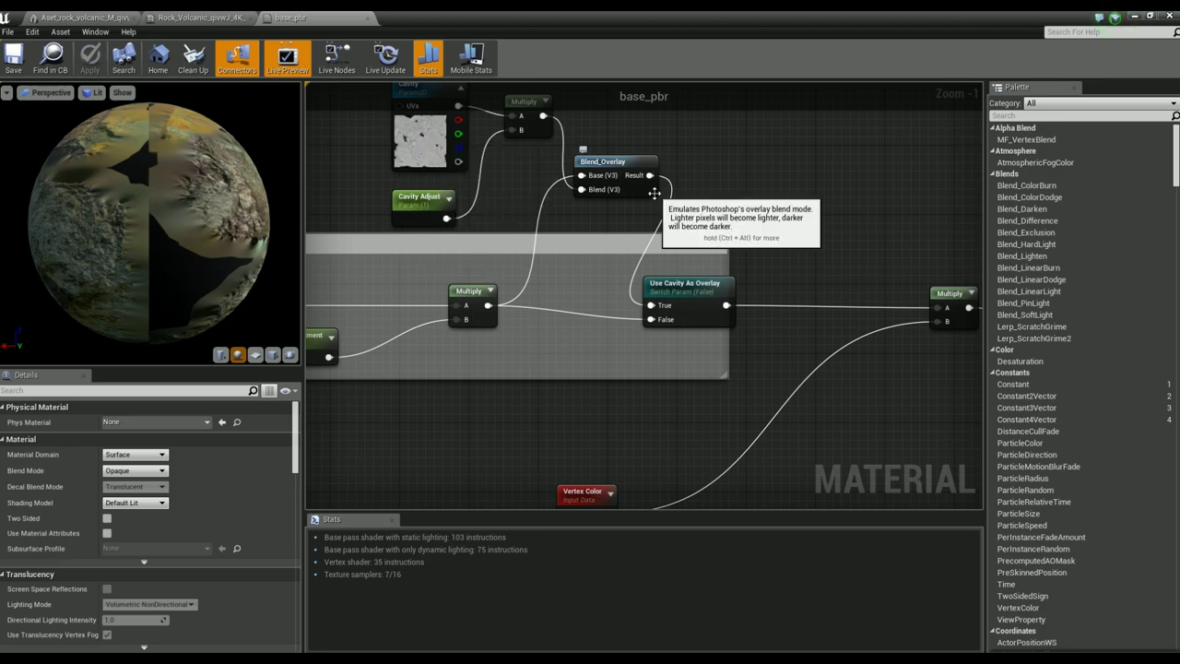
pyautogui.moveTo(736, 288); pyautogui.dragTo(595, 259, button='right')
pyautogui.scroll(-1, 633, 378)
pyautogui.scroll(-1, 633, 378)
pyautogui.moveTo(633, 378); pyautogui.dragTo(752, 294, button='right')
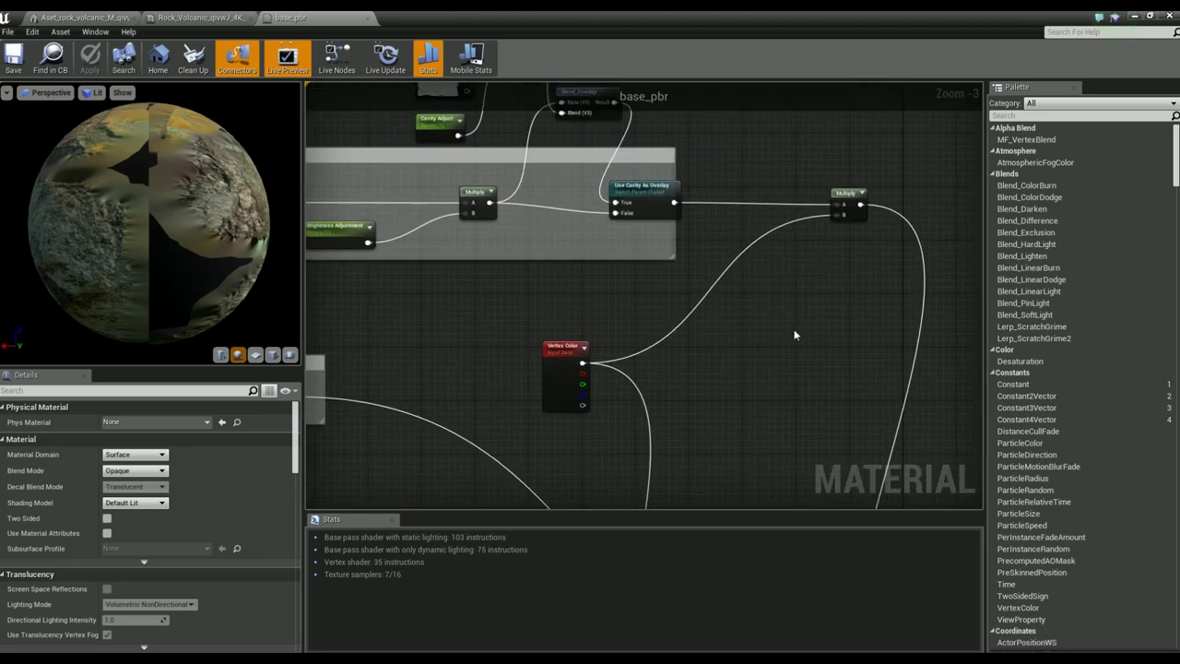
# Step: Examine the Metallic, Roughness, Displacement and Normal sections of the base_pbr graph, including the DetailTexturing node
pyautogui.scroll(-2, 795, 336)
pyautogui.scroll(2, 762, 315)
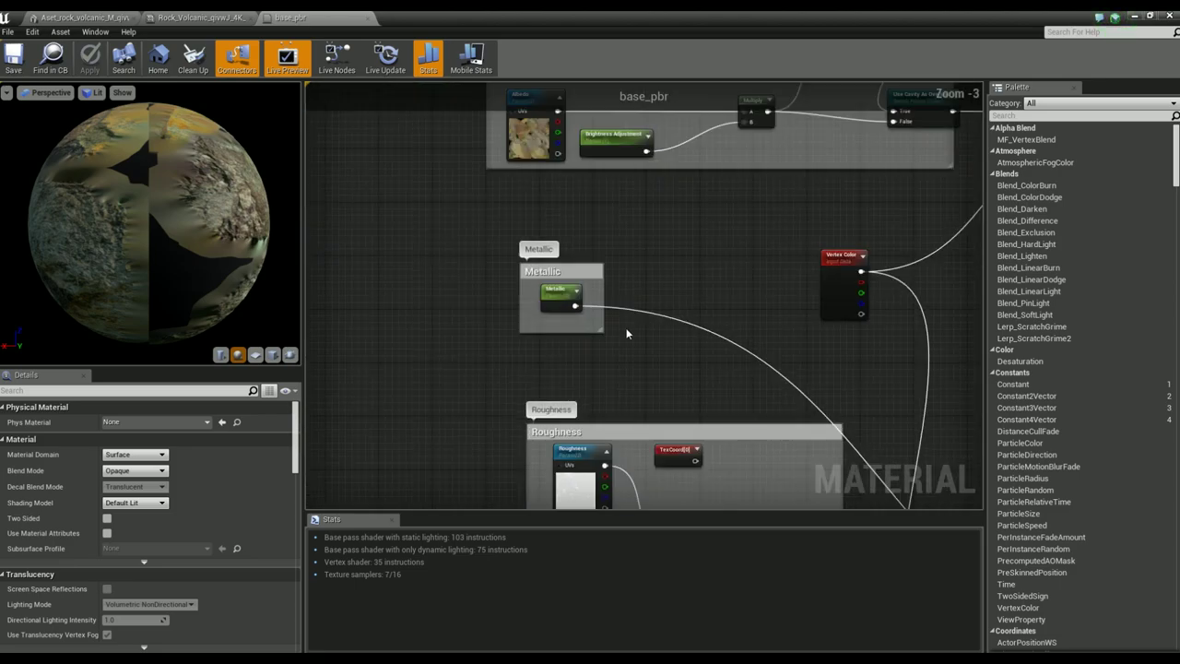
pyautogui.moveTo(682, 330); pyautogui.dragTo(718, 191, button='right')
pyautogui.moveTo(728, 318); pyautogui.dragTo(457, 265, button='right')
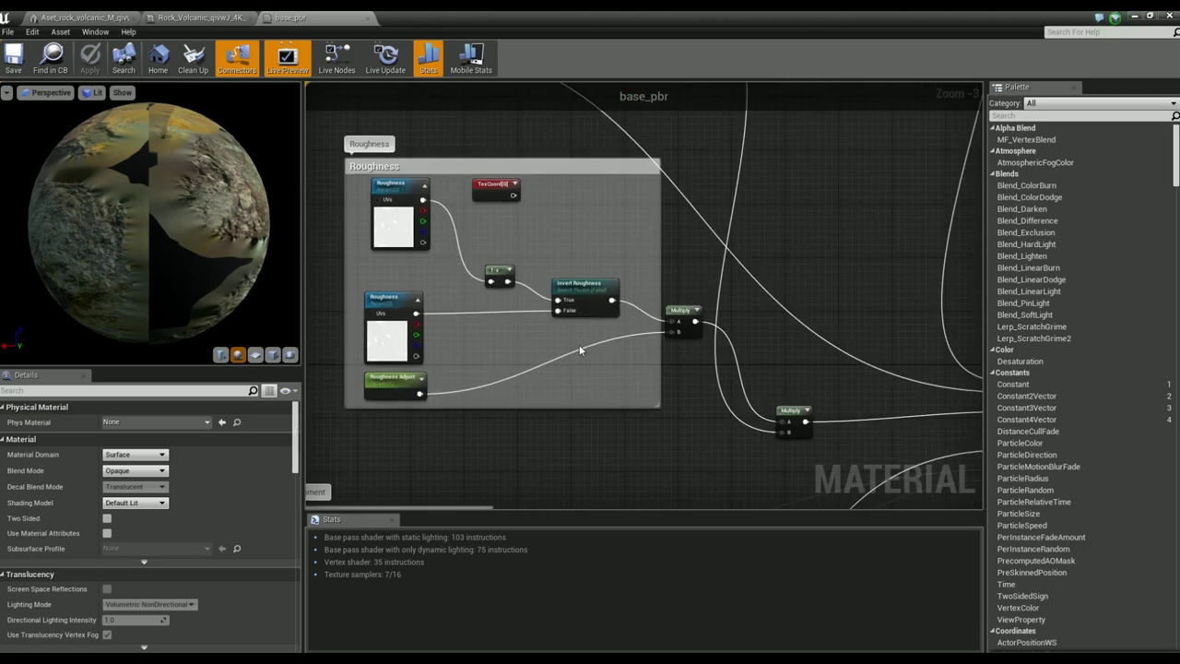
pyautogui.moveTo(540, 373); pyautogui.dragTo(688, 100, button='right')
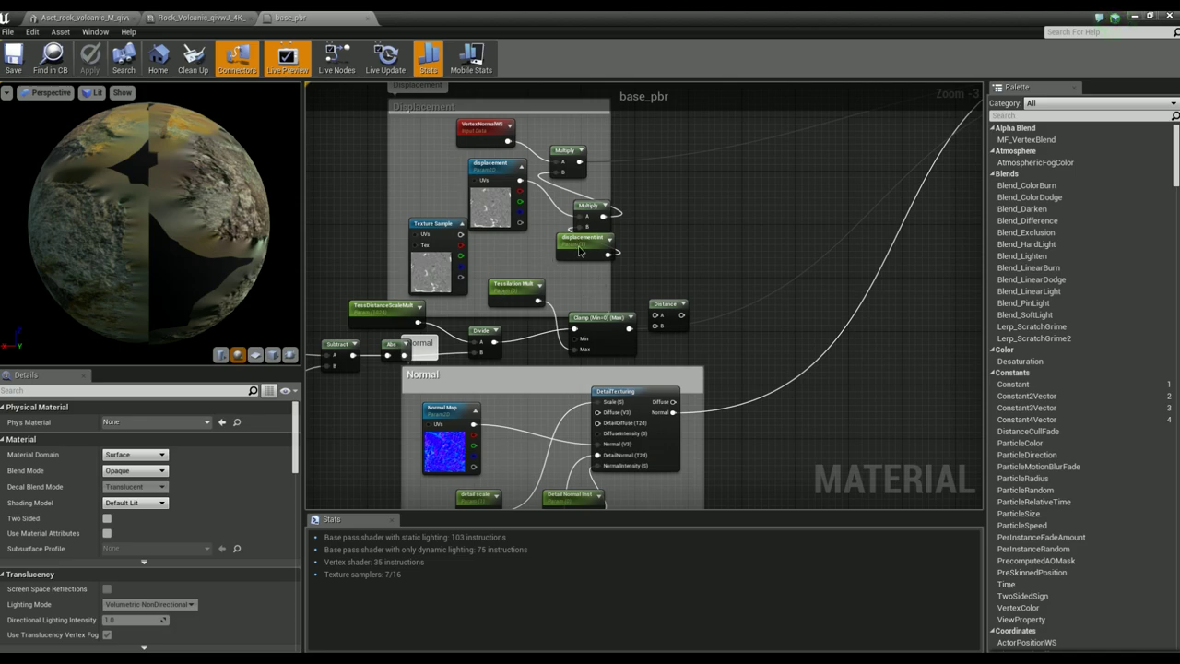
pyautogui.moveTo(579, 250); pyautogui.dragTo(741, 151, button='right')
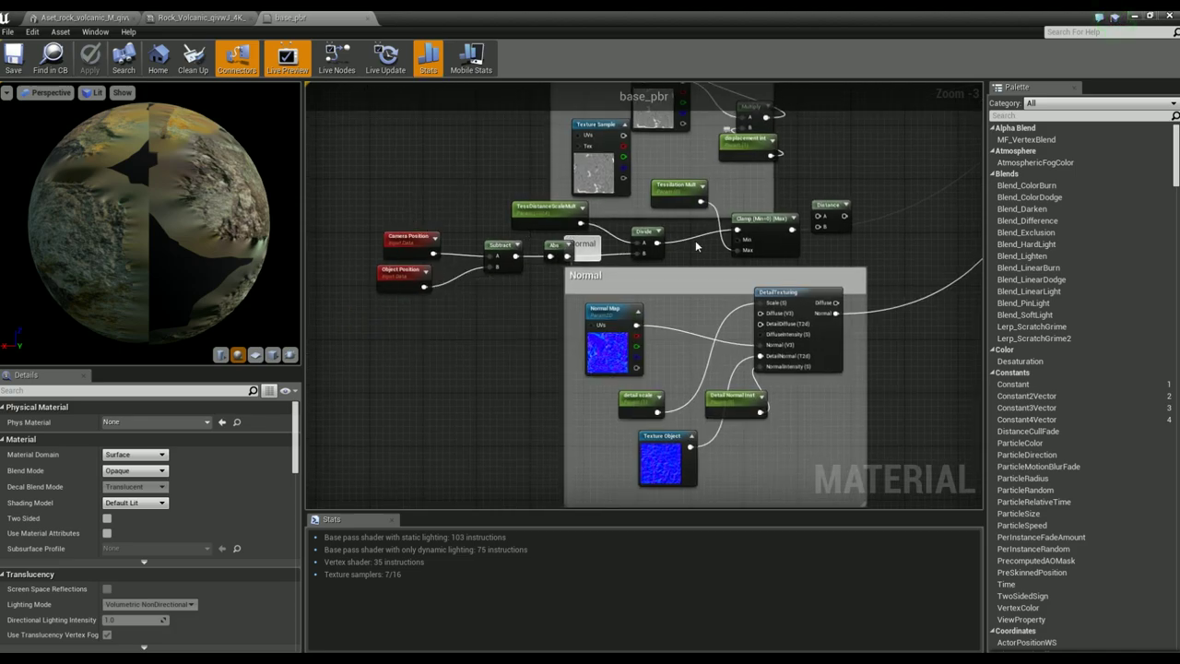
pyautogui.moveTo(569, 235); pyautogui.dragTo(648, 324, button='right')
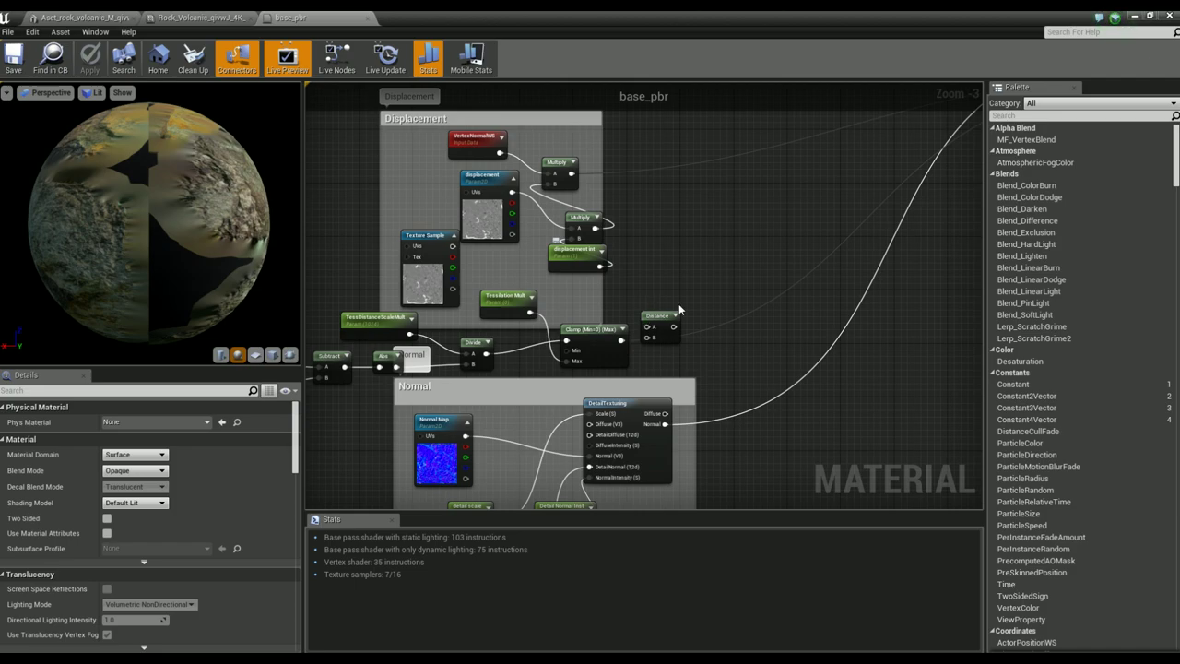
pyautogui.moveTo(700, 382); pyautogui.dragTo(787, 249, button='right')
pyautogui.scroll(2, 687, 280)
pyautogui.moveTo(686, 280); pyautogui.dragTo(711, 277, button='right')
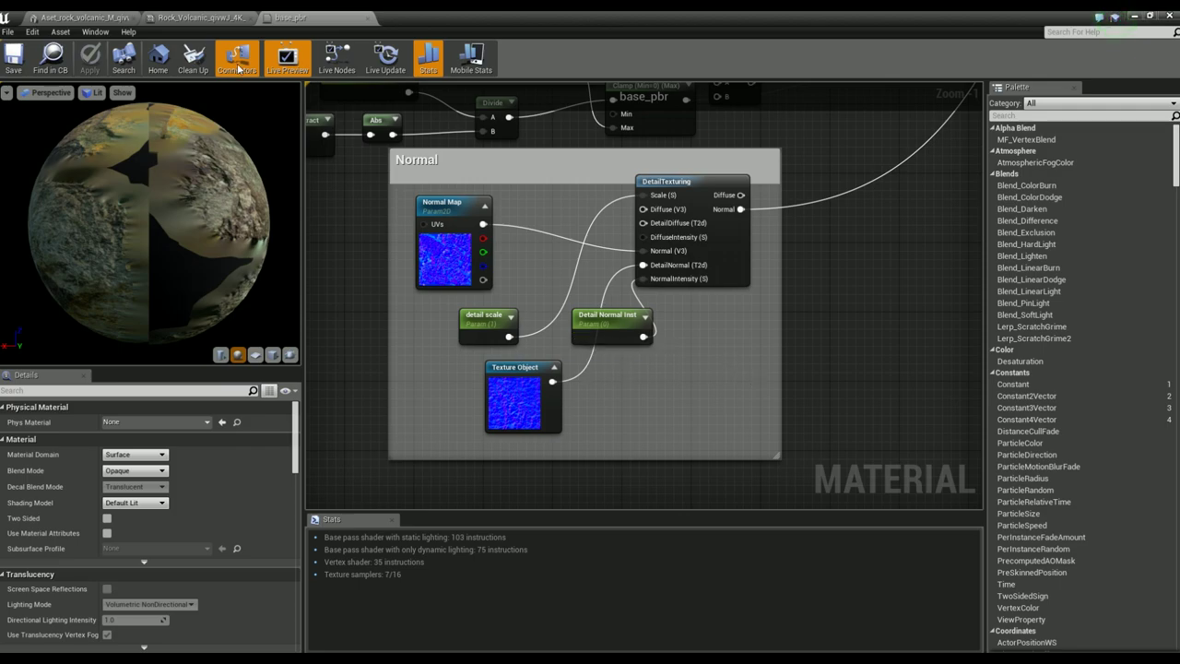
# Step: Close base_pbr and review the rock material instance's parameter values and textures against its preview sphere
pyautogui.click(367, 20)
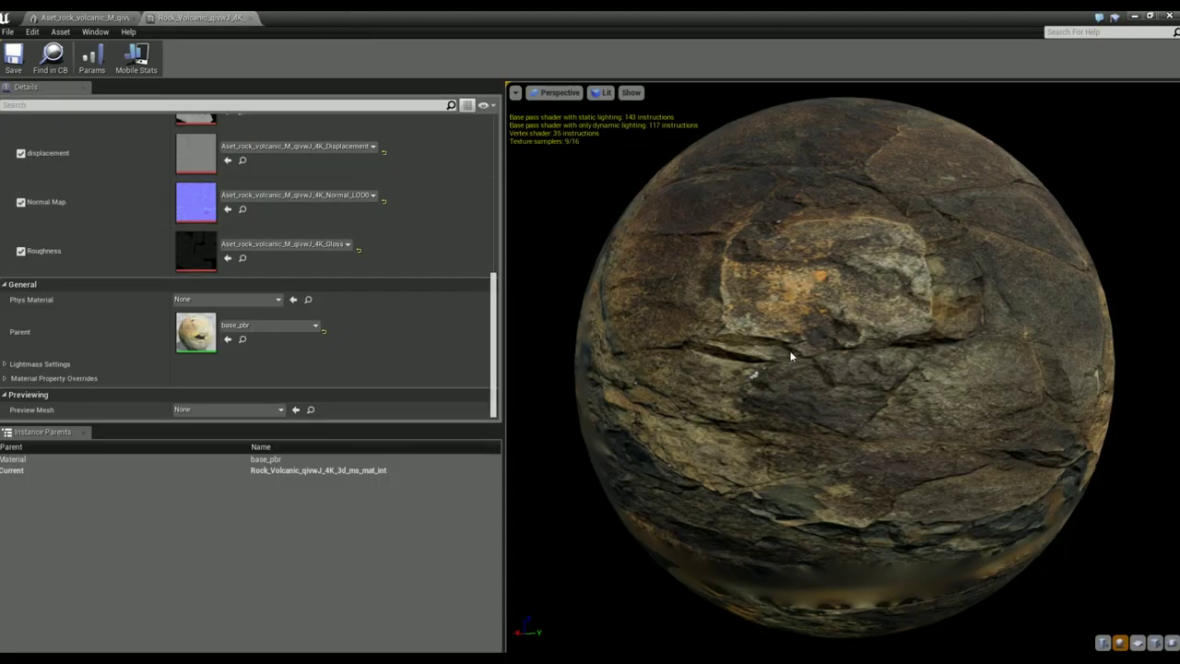
pyautogui.moveTo(495, 332); pyautogui.dragTo(513, 196)
pyautogui.scroll(-3, 722, 274)
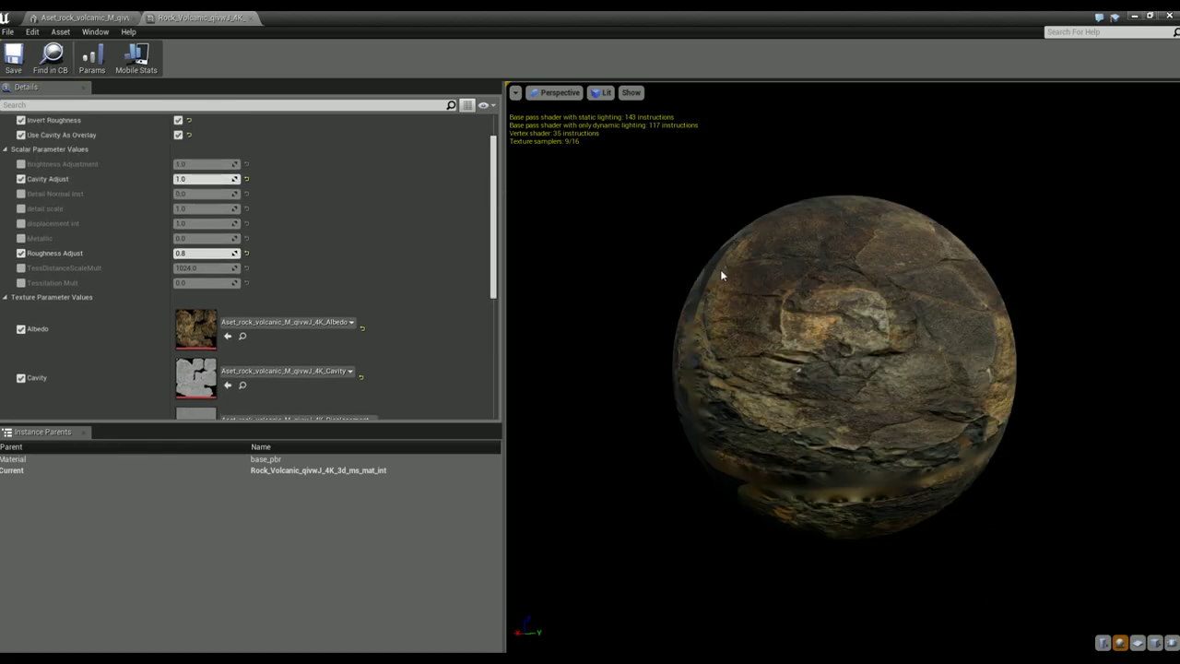
pyautogui.moveTo(766, 276); pyautogui.dragTo(811, 206)
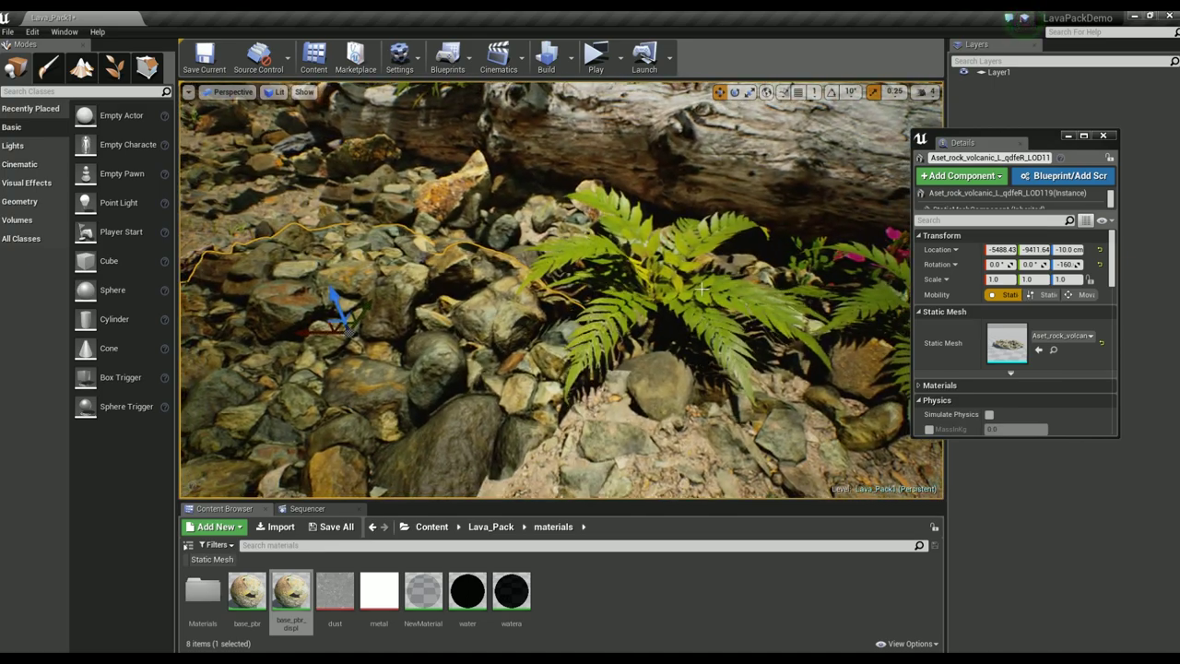
# Step: Select the fern in front of the fallen log, locate its static mesh fern_a among the assets and open it
pyautogui.click(644, 281)
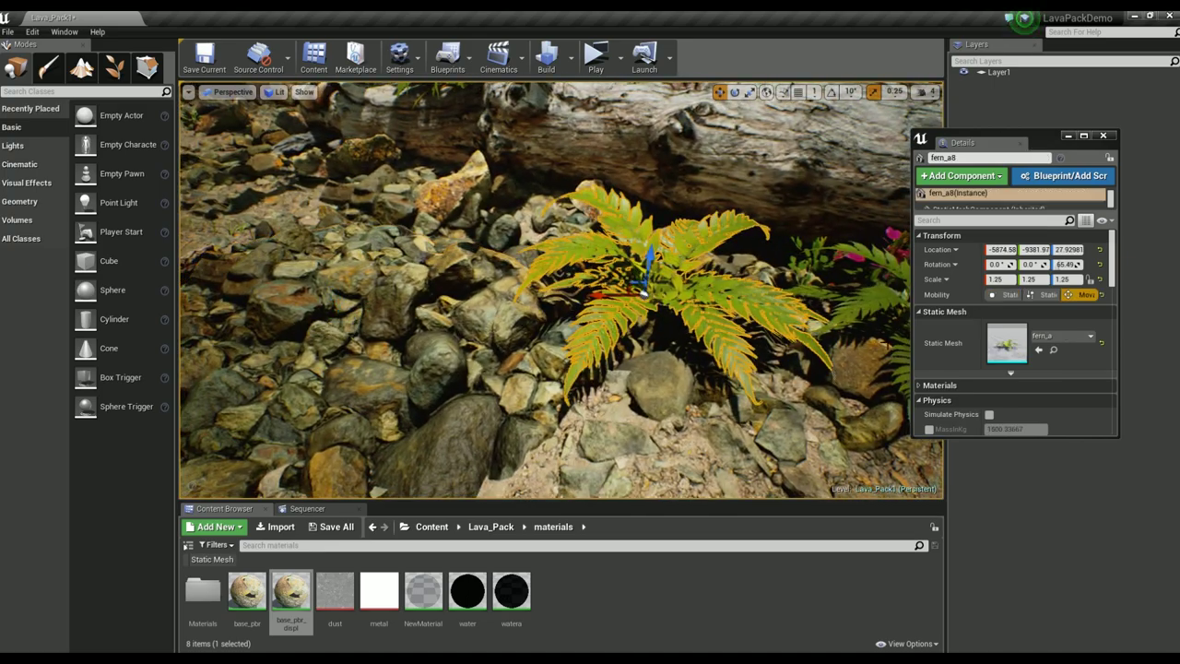
pyautogui.click(1054, 350)
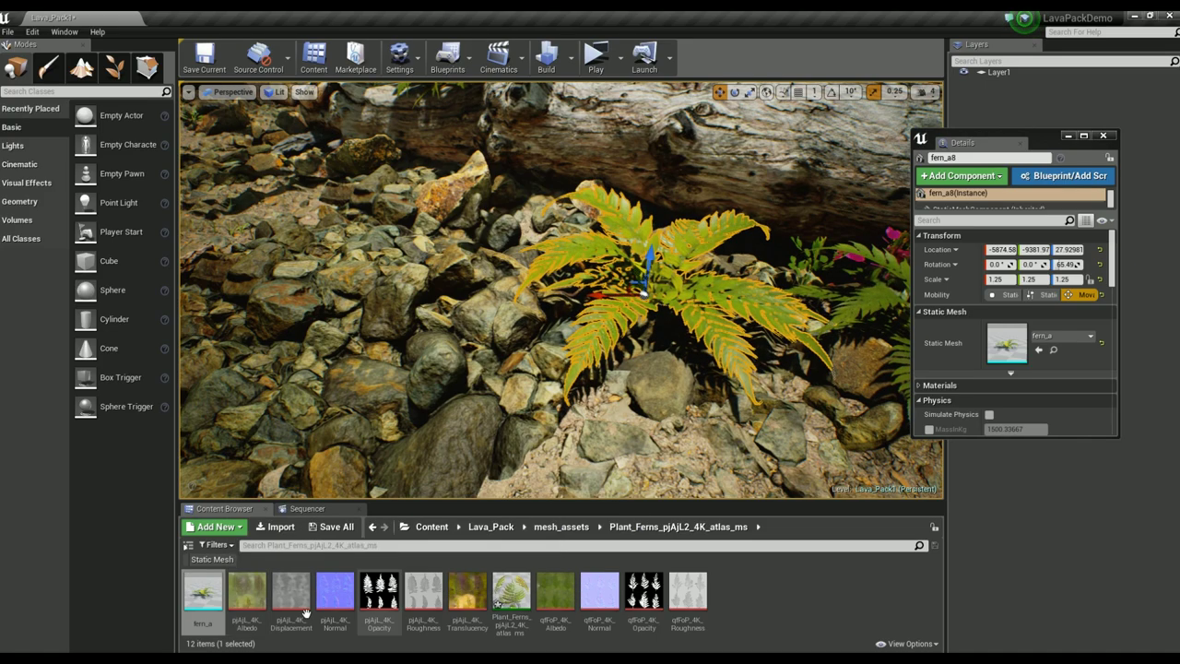
pyautogui.doubleClick(223, 597)
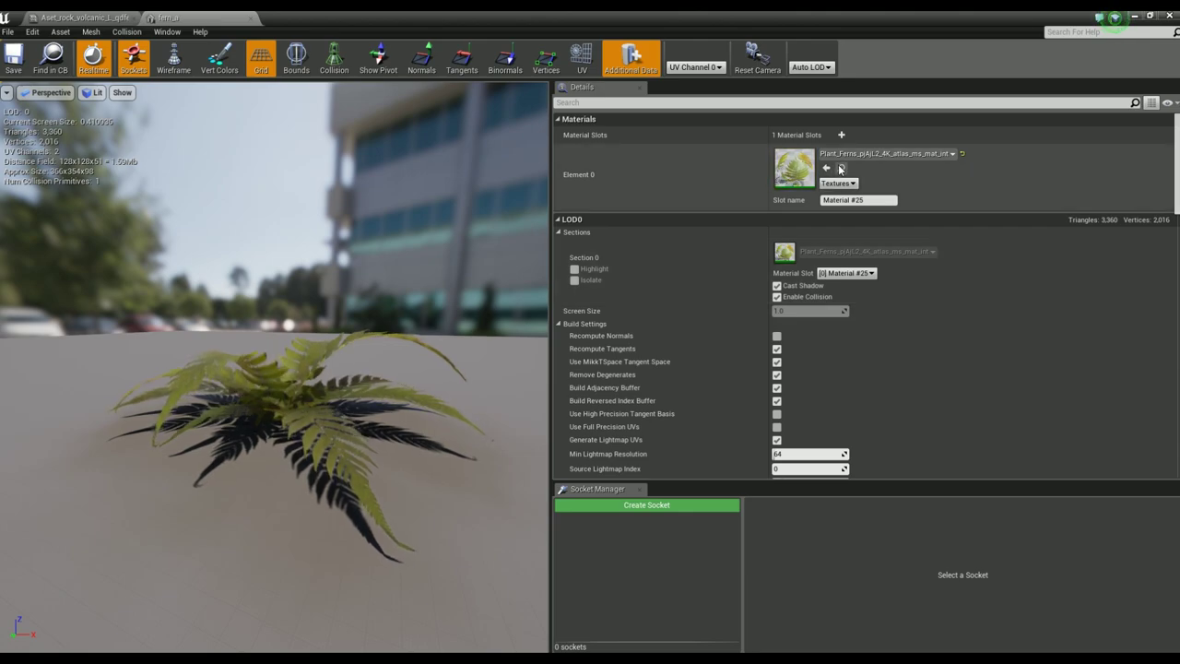
# Step: Open the fern's material instance, review its parameters and textures, and open its parent material grassA_mat
pyautogui.doubleClick(805, 172)
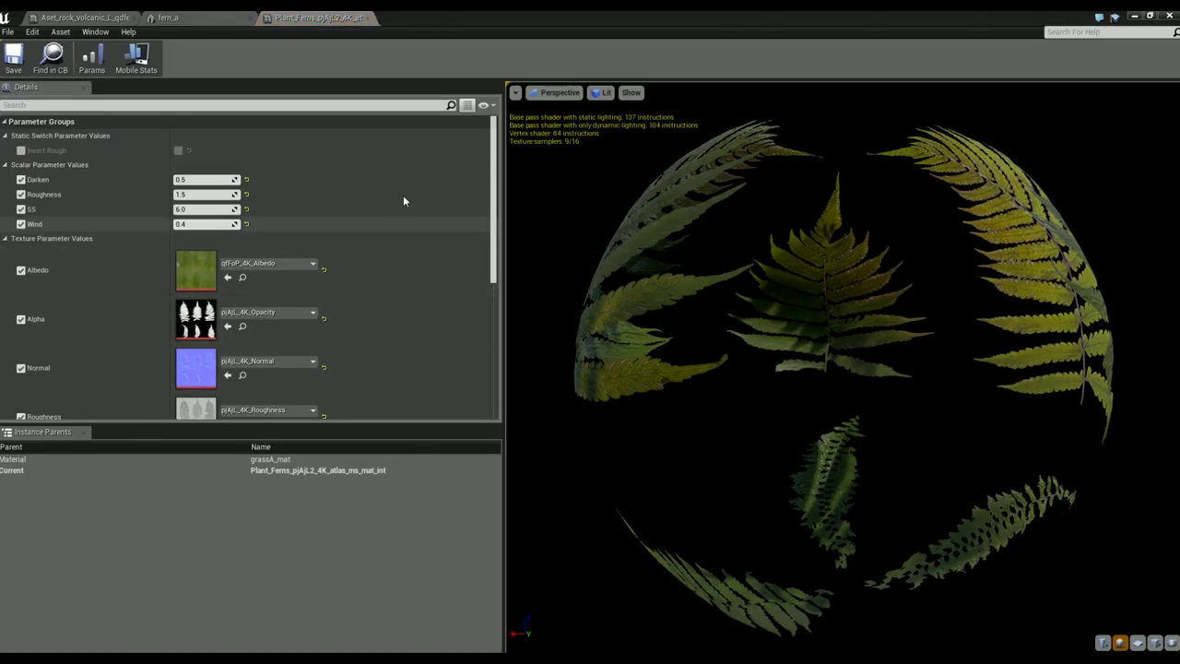
pyautogui.scroll(-5, 475, 330)
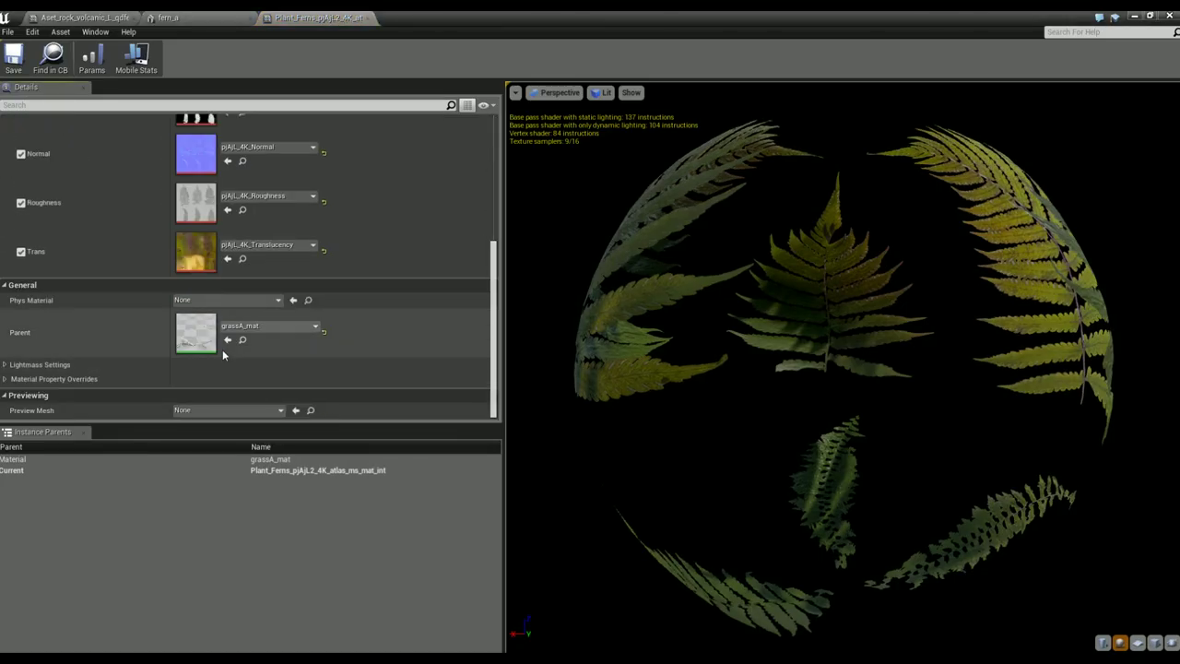
pyautogui.doubleClick(201, 338)
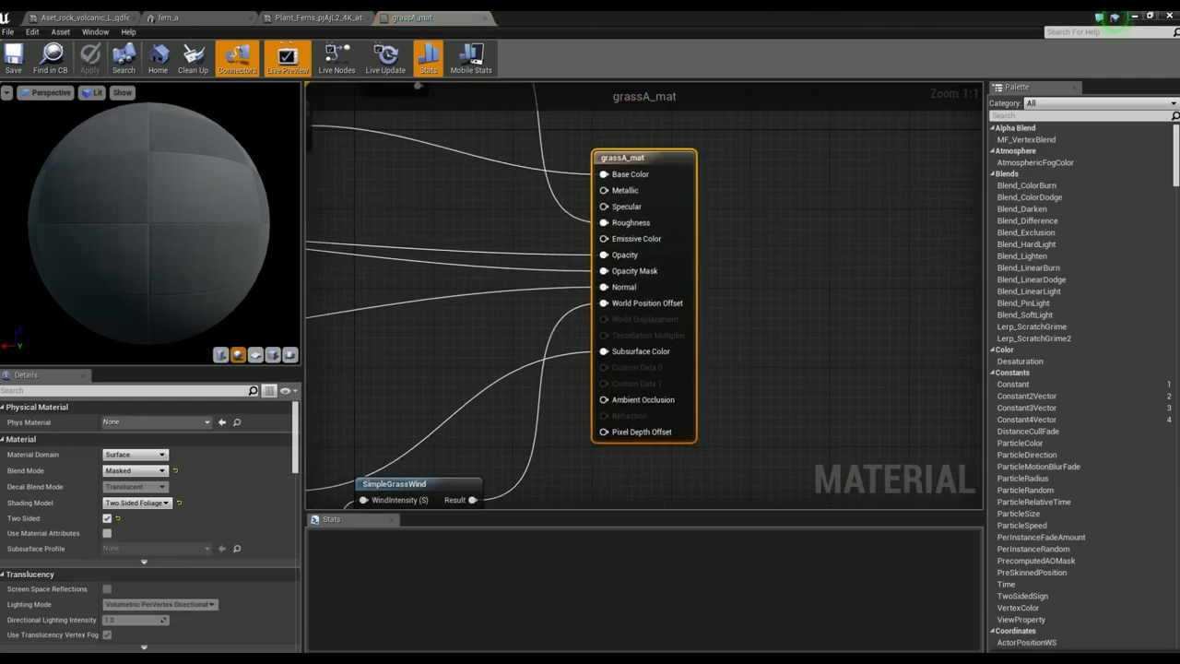
# Step: Line up the Albedo, two Roughness and Alpha texture nodes in one vertical column in the grassA_mat graph
pyautogui.moveTo(628, 305); pyautogui.dragTo(731, 452, button='right')
pyautogui.scroll(-1, 542, 286)
pyautogui.moveTo(542, 286); pyautogui.dragTo(542, 295)
pyautogui.moveTo(506, 245); pyautogui.dragTo(452, 226)
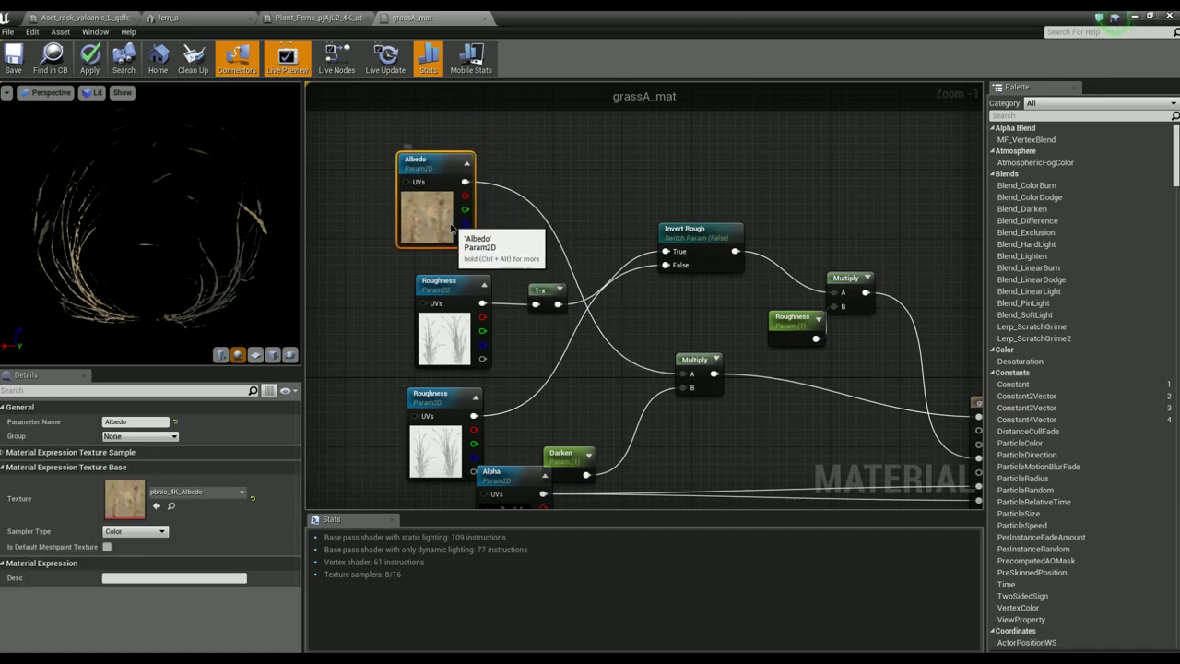
pyautogui.moveTo(441, 311); pyautogui.dragTo(424, 295)
pyautogui.moveTo(427, 437); pyautogui.dragTo(420, 411)
pyautogui.moveTo(420, 412); pyautogui.dragTo(454, 350, button='right')
pyautogui.moveTo(541, 458); pyautogui.dragTo(461, 451)
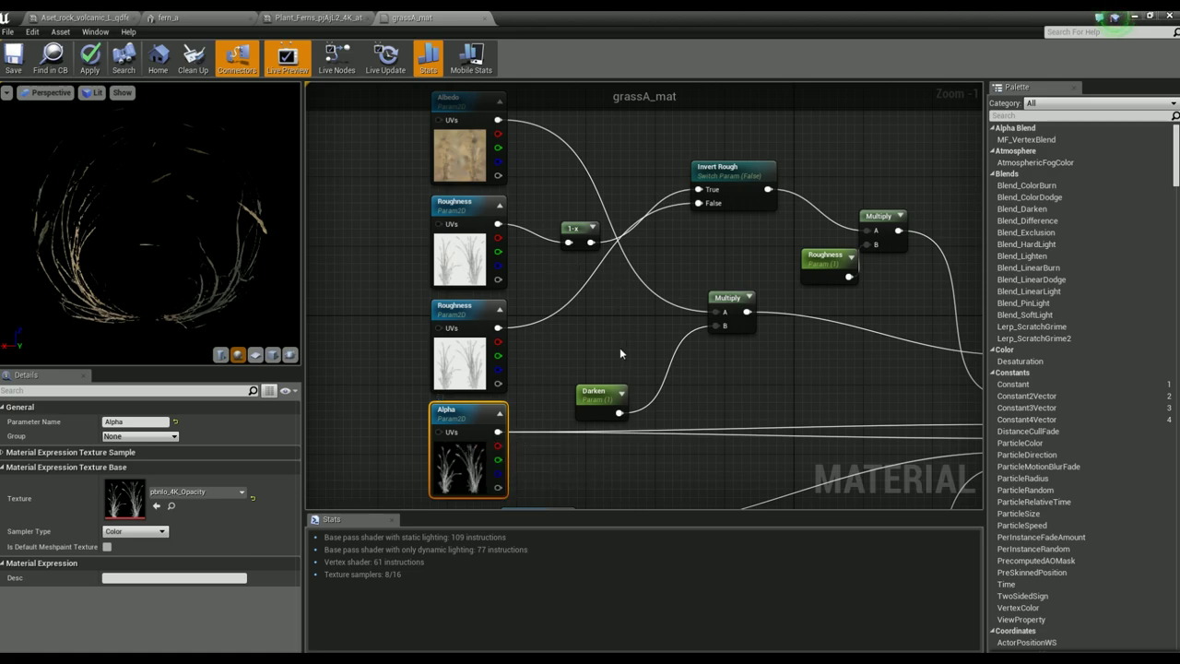
# Step: Align the Normal and Trans texture nodes beneath the Alpha node and review the whole texture column
pyautogui.scroll(-2, 623, 350)
pyautogui.moveTo(627, 352); pyautogui.dragTo(645, 234, button='right')
pyautogui.moveTo(610, 318); pyautogui.dragTo(557, 316)
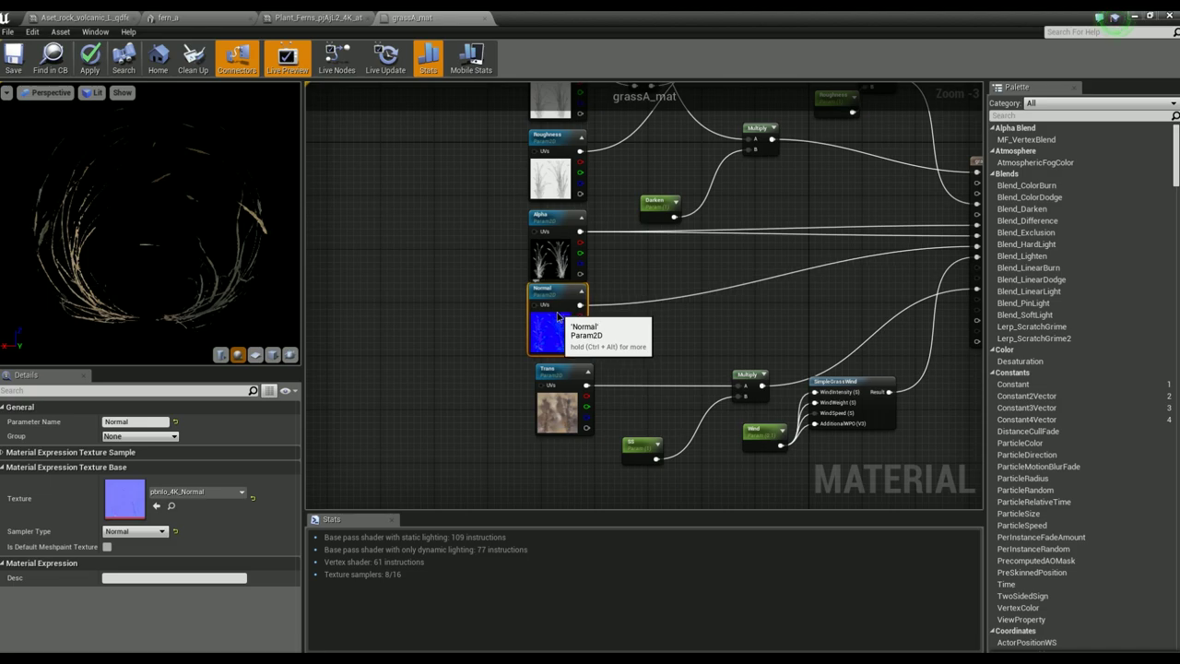
pyautogui.click(545, 392)
pyautogui.moveTo(585, 295); pyautogui.dragTo(586, 391, button='right')
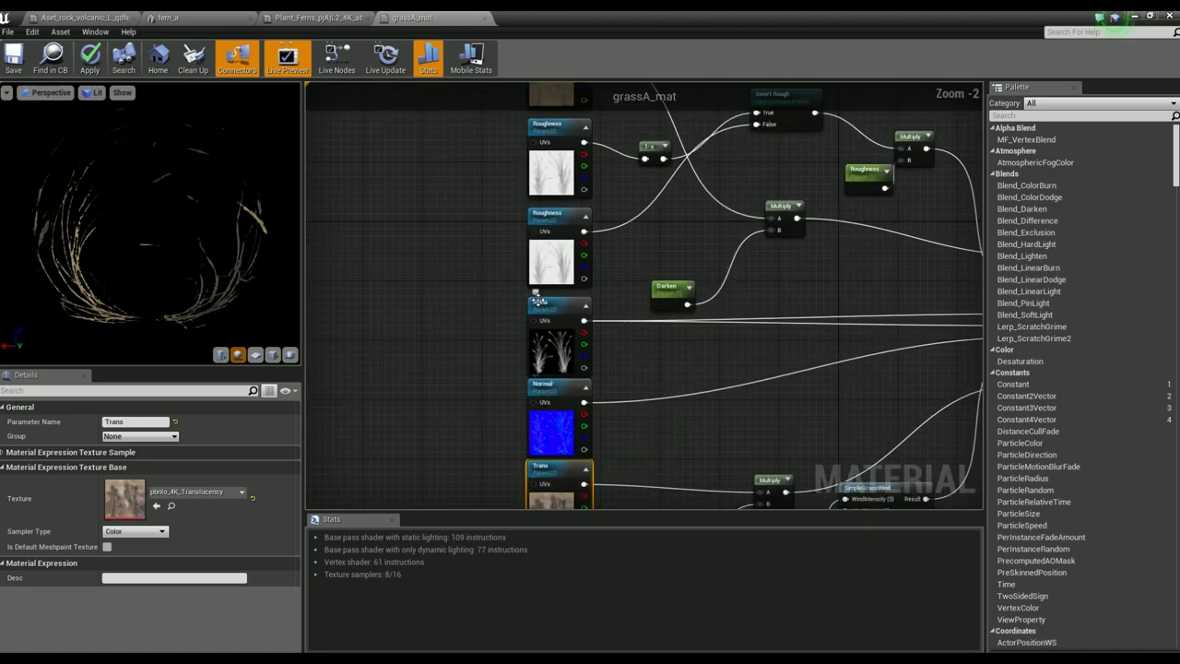
pyautogui.moveTo(575, 160); pyautogui.dragTo(582, 302, button='right')
pyautogui.scroll(1, 583, 303)
pyautogui.moveTo(594, 346); pyautogui.dragTo(579, 277, button='right')
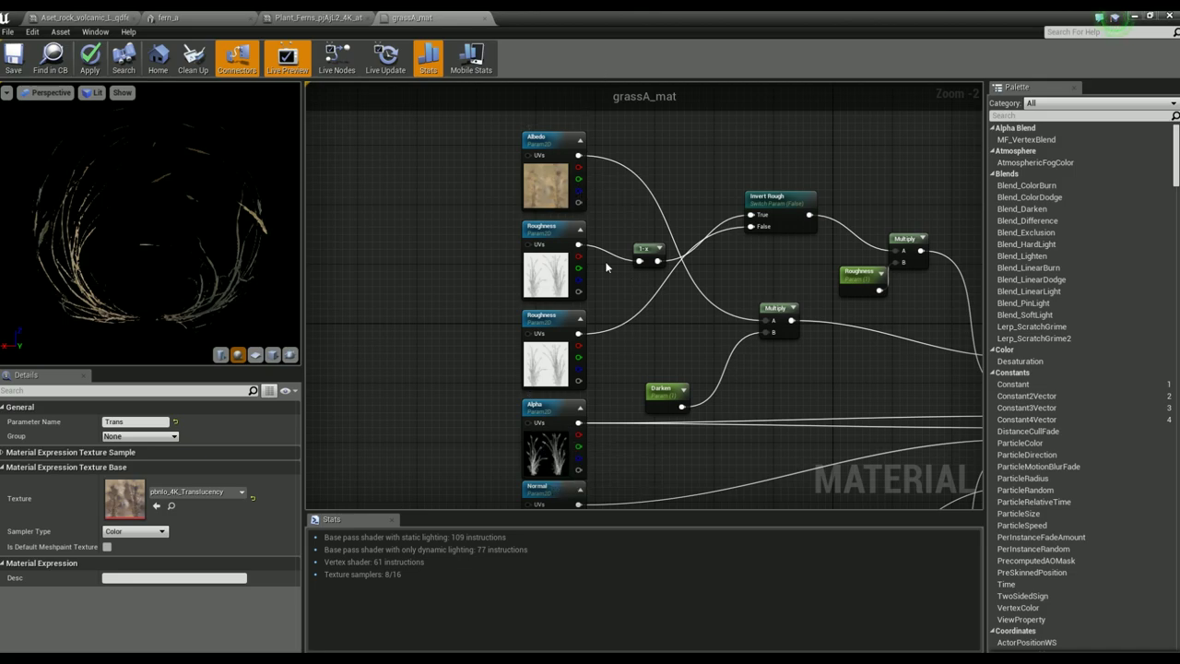
# Step: Shift the Darken parameter node slightly away from its Multiply node and examine the Albedo and Roughness connections in the grassA_mat graph
pyautogui.moveTo(616, 222); pyautogui.dragTo(464, 267, button='right')
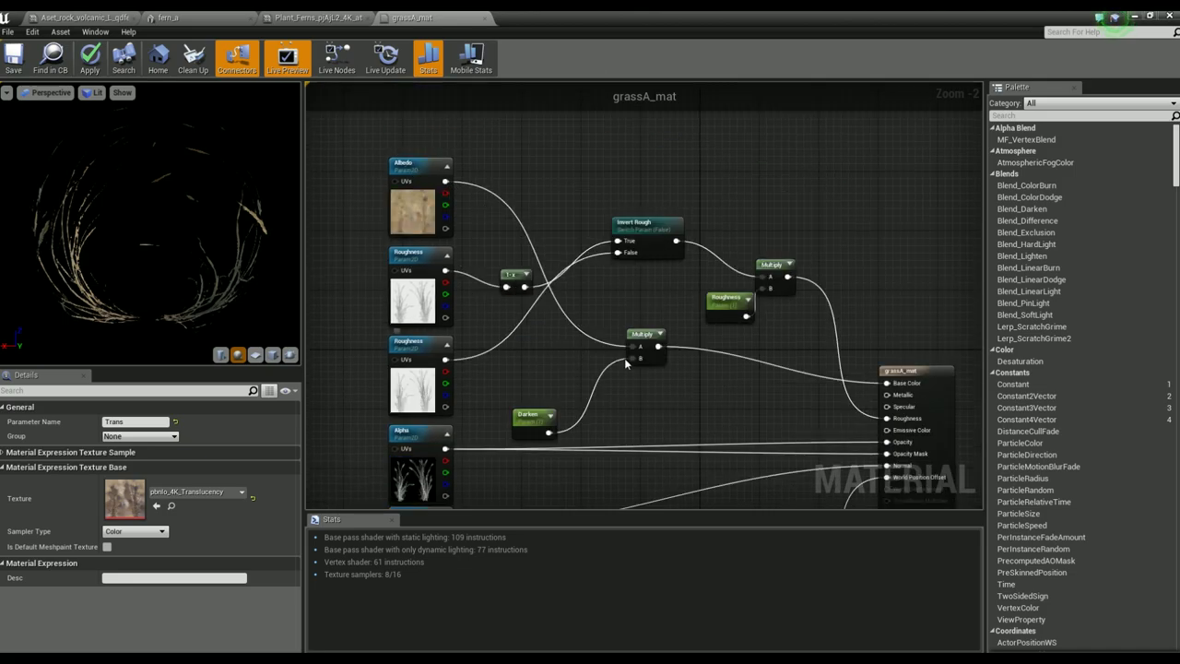
pyautogui.moveTo(530, 415); pyautogui.dragTo(524, 407)
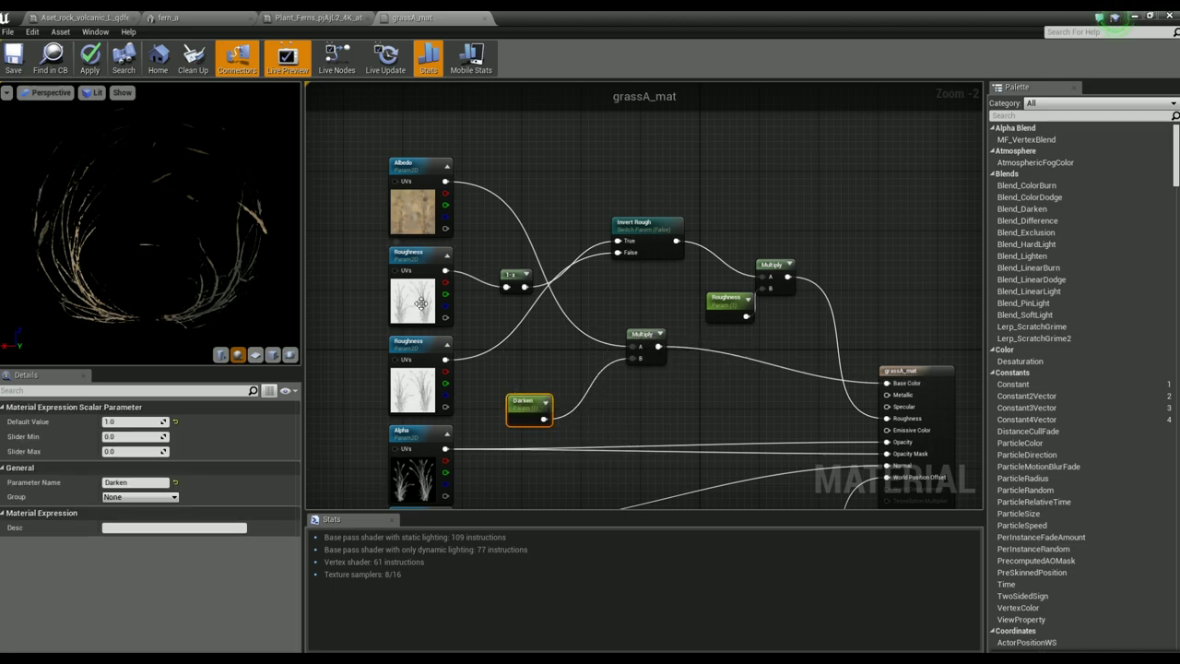
pyautogui.moveTo(530, 279); pyautogui.dragTo(486, 256, button='right')
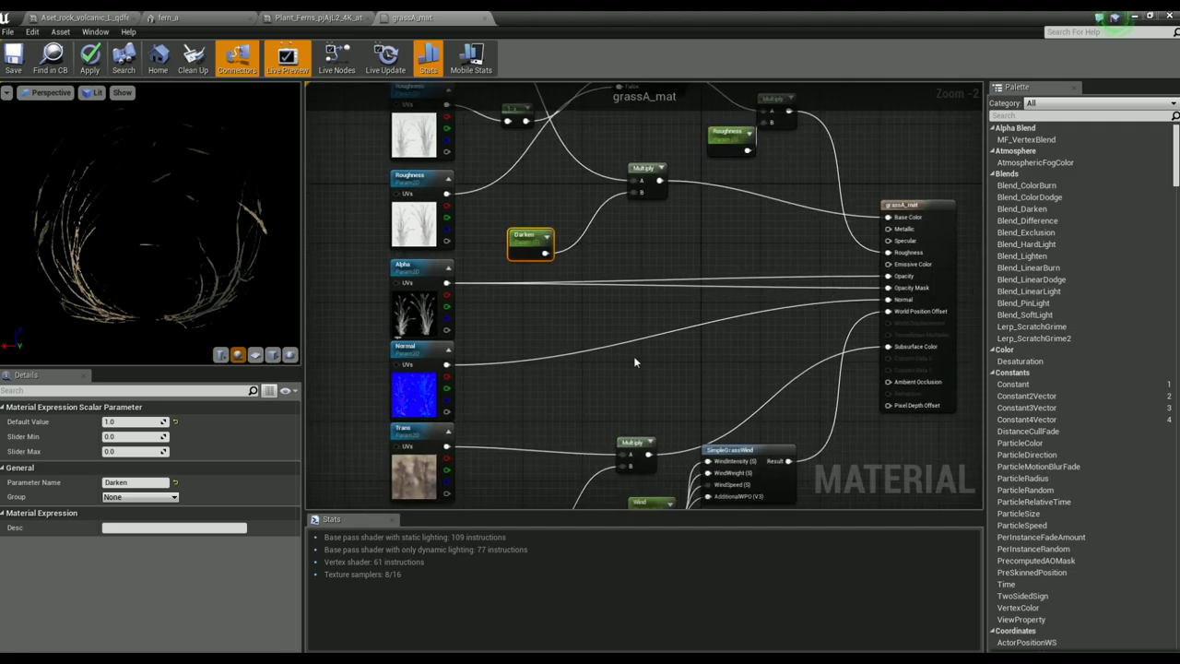
# Step: Reposition the SS parameter beneath the Trans texture and level its Multiply node with the Trans output
pyautogui.moveTo(881, 318); pyautogui.dragTo(887, 191, button='right')
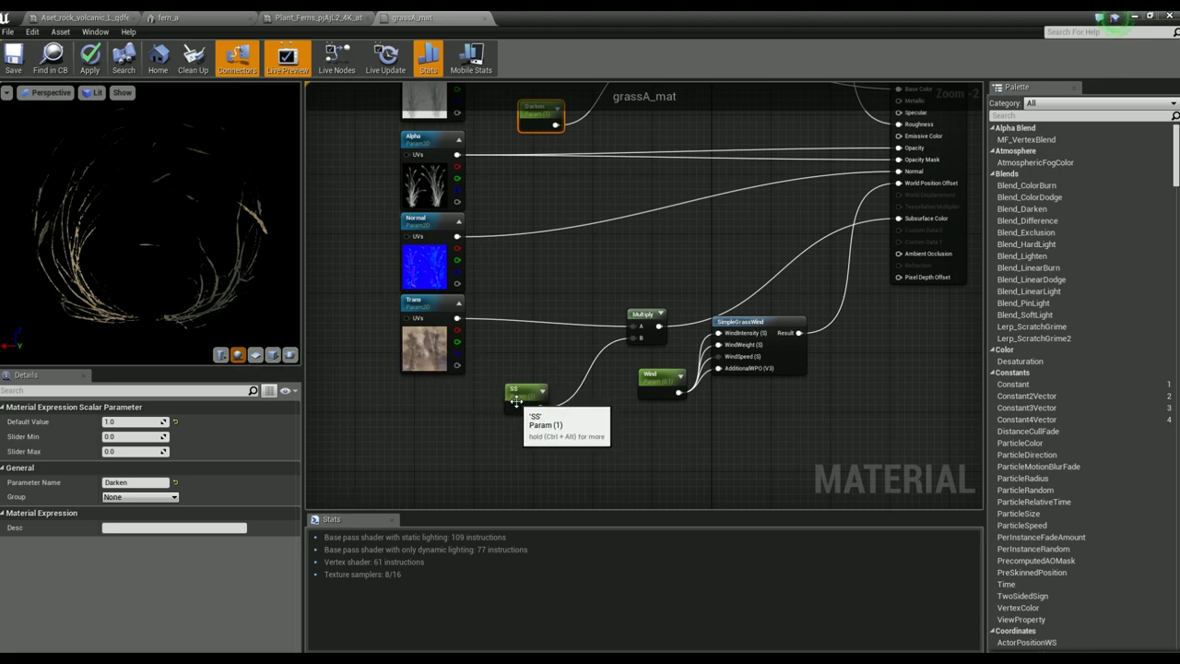
pyautogui.moveTo(516, 401); pyautogui.dragTo(434, 415)
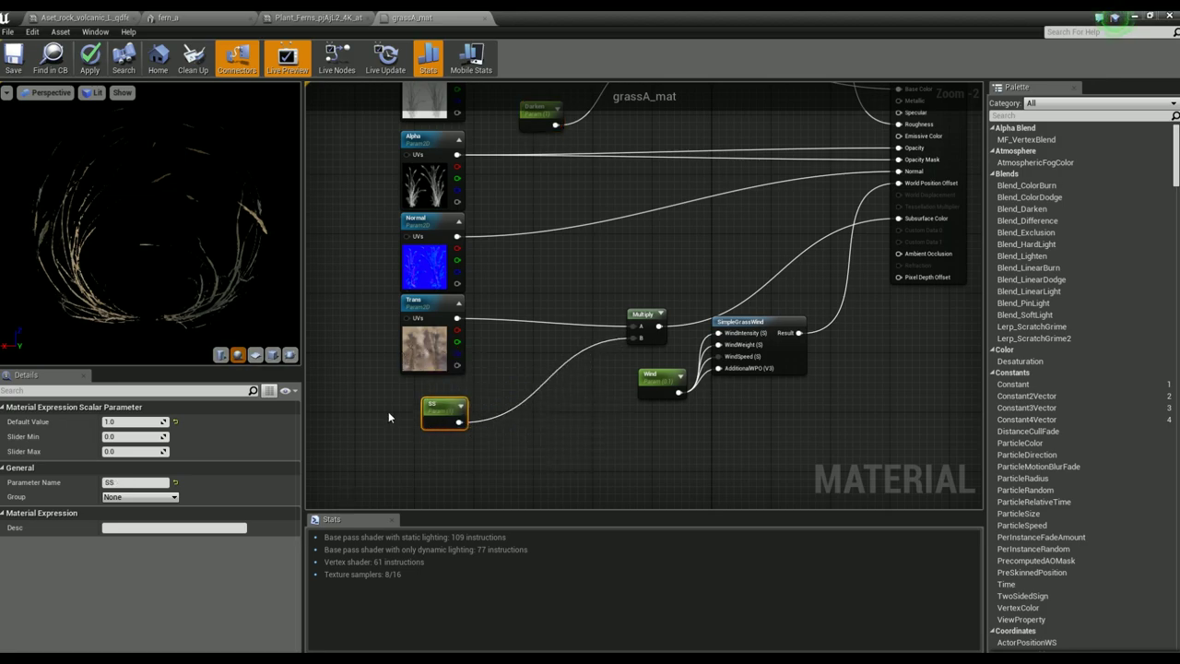
pyautogui.moveTo(660, 322); pyautogui.dragTo(656, 314)
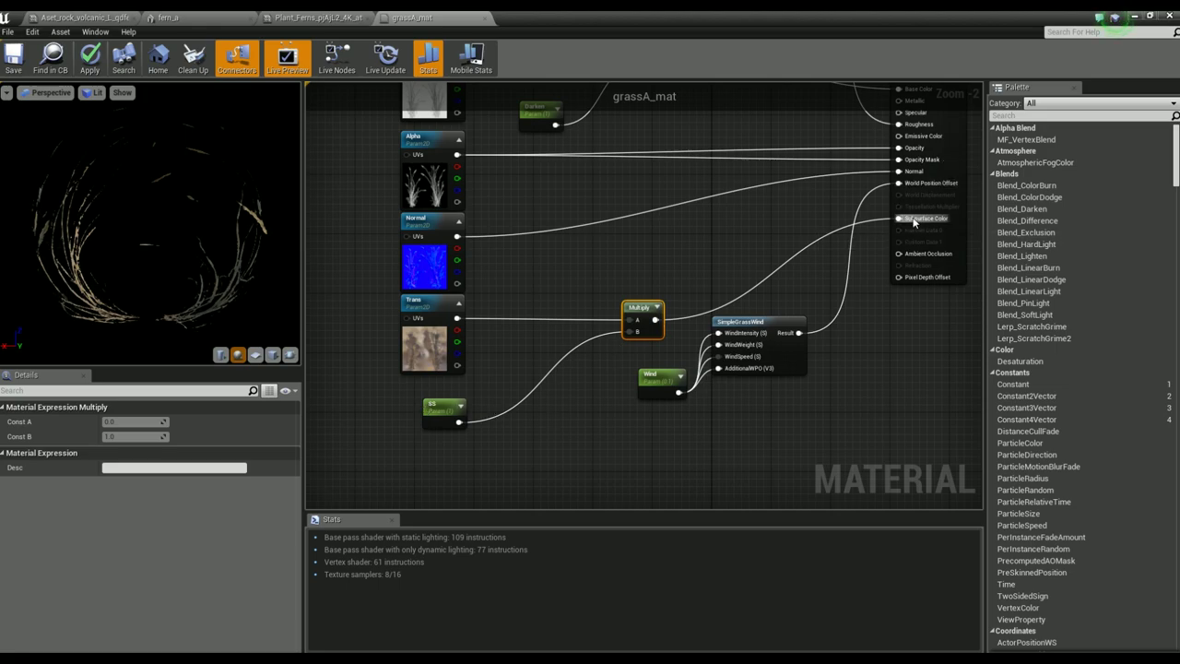
# Step: Move the Wind parameter and SimpleGrassWind nodes clear of the Multiply node and examine the World Position Offset connection
pyautogui.scroll(2, 886, 214)
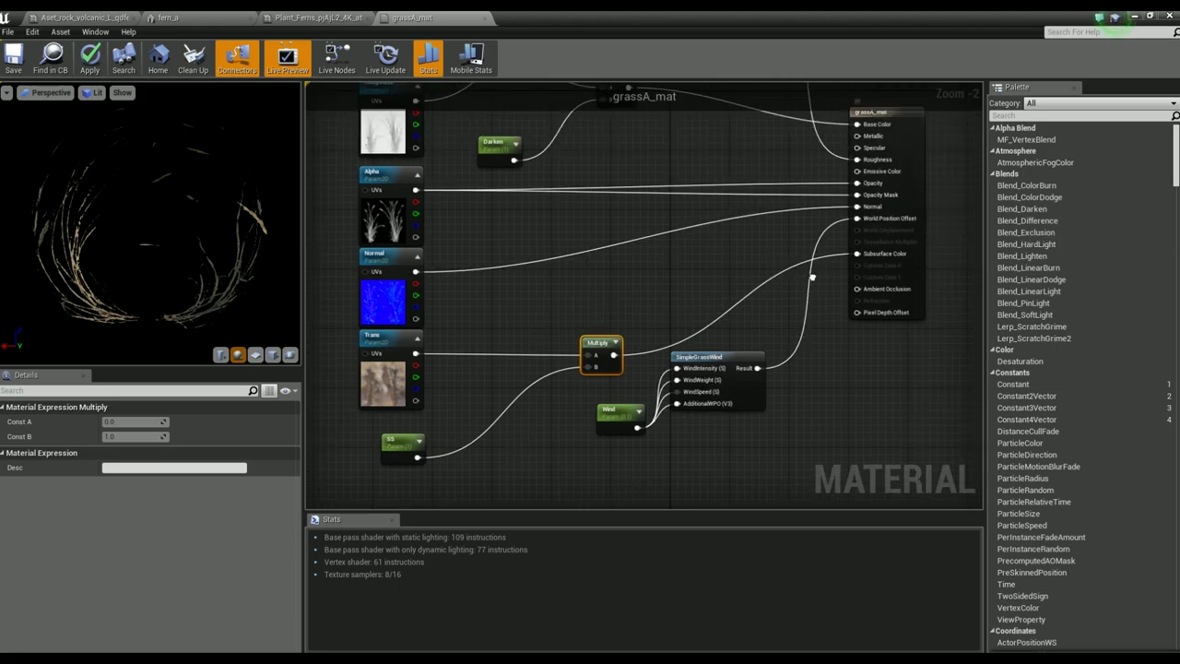
pyautogui.moveTo(522, 467); pyautogui.dragTo(482, 467)
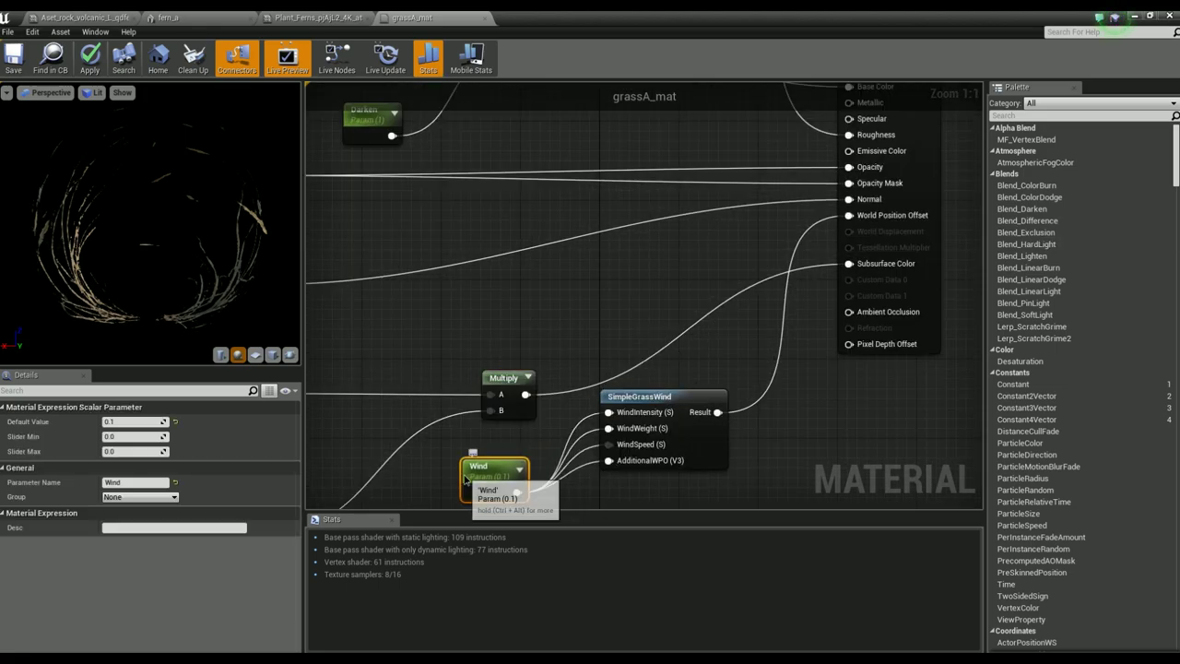
pyautogui.moveTo(646, 398); pyautogui.dragTo(638, 446)
pyautogui.moveTo(621, 264); pyautogui.dragTo(611, 357, button='right')
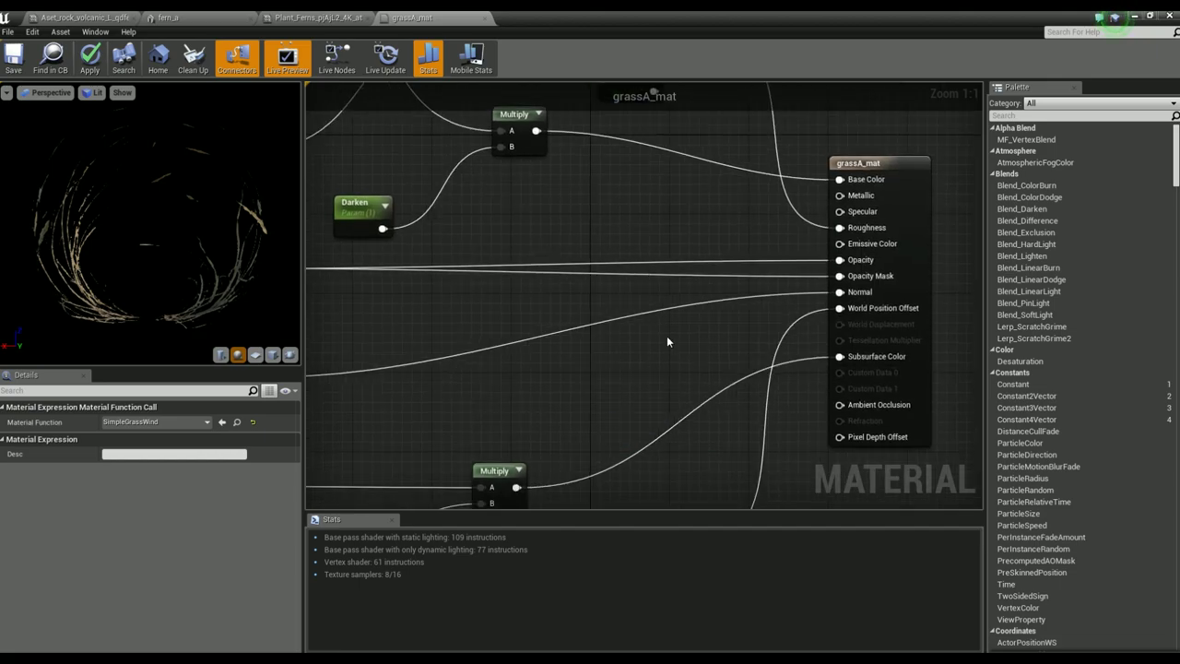
pyautogui.moveTo(667, 342); pyautogui.dragTo(698, 237, button='right')
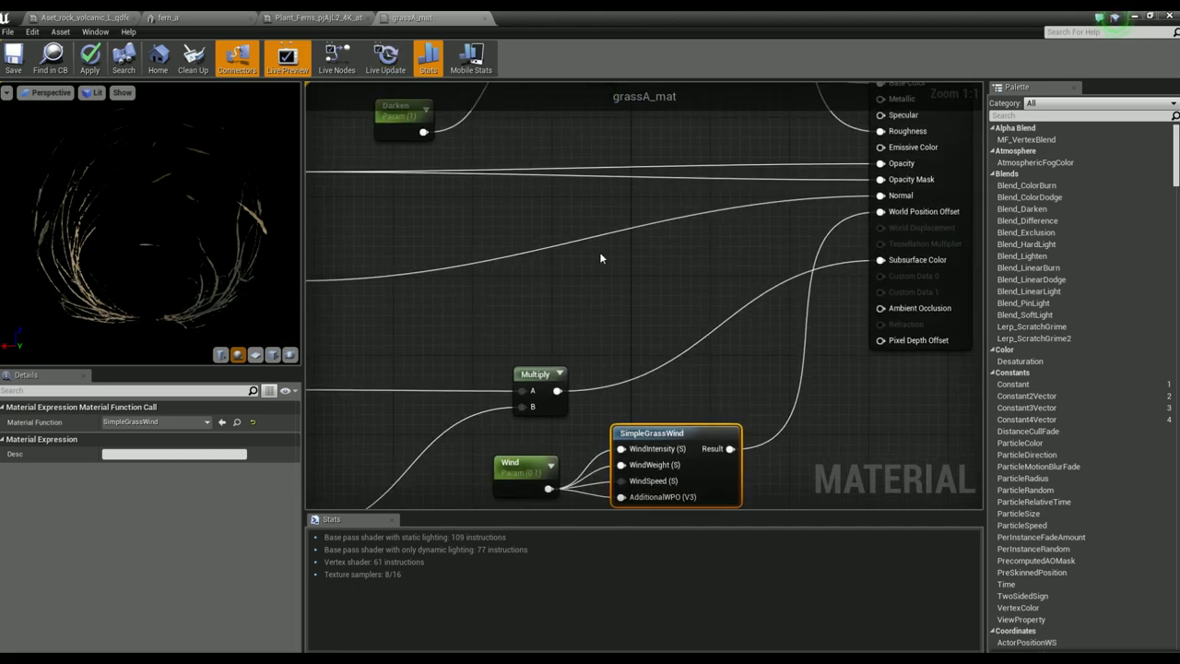
pyautogui.scroll(-1, 600, 281)
# Step: Close the grassA_mat material without applying its changes, returning to the fern's material instance
pyautogui.click(340, 16)
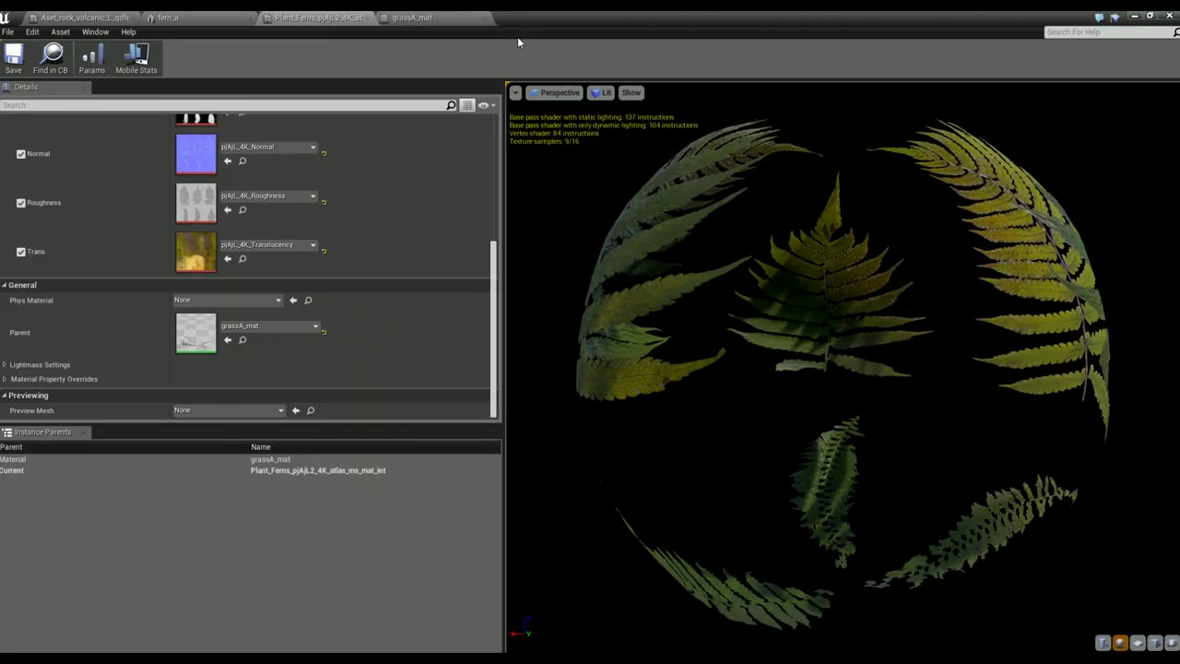
pyautogui.click(473, 23)
pyautogui.click(484, 18)
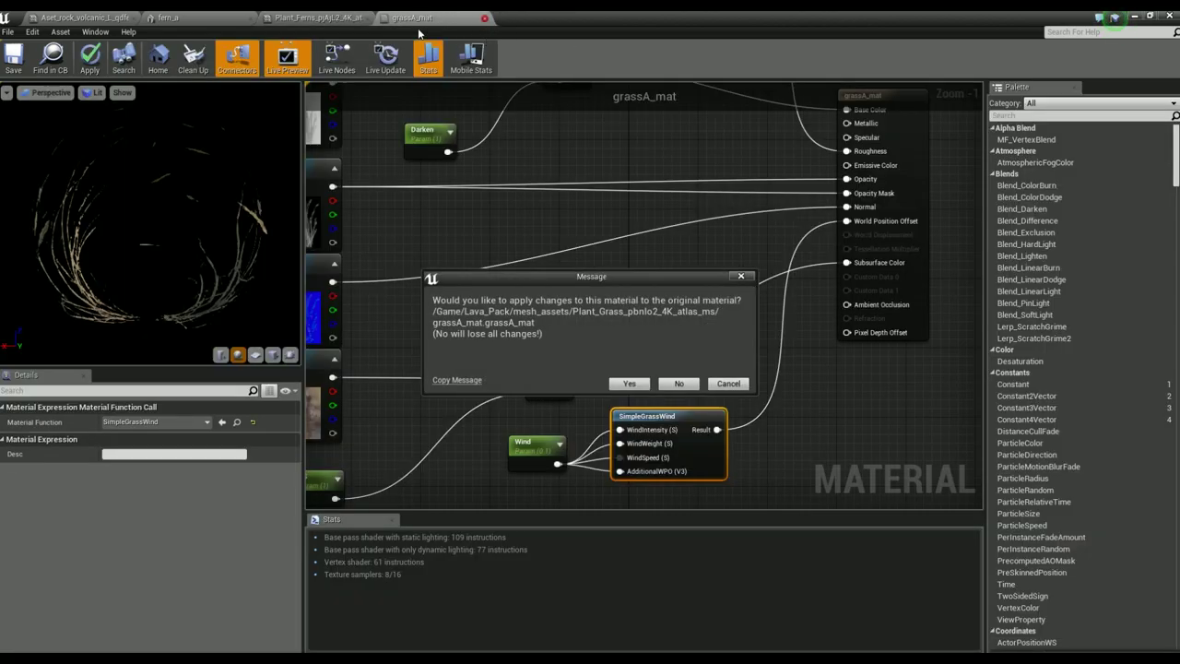
pyautogui.click(679, 383)
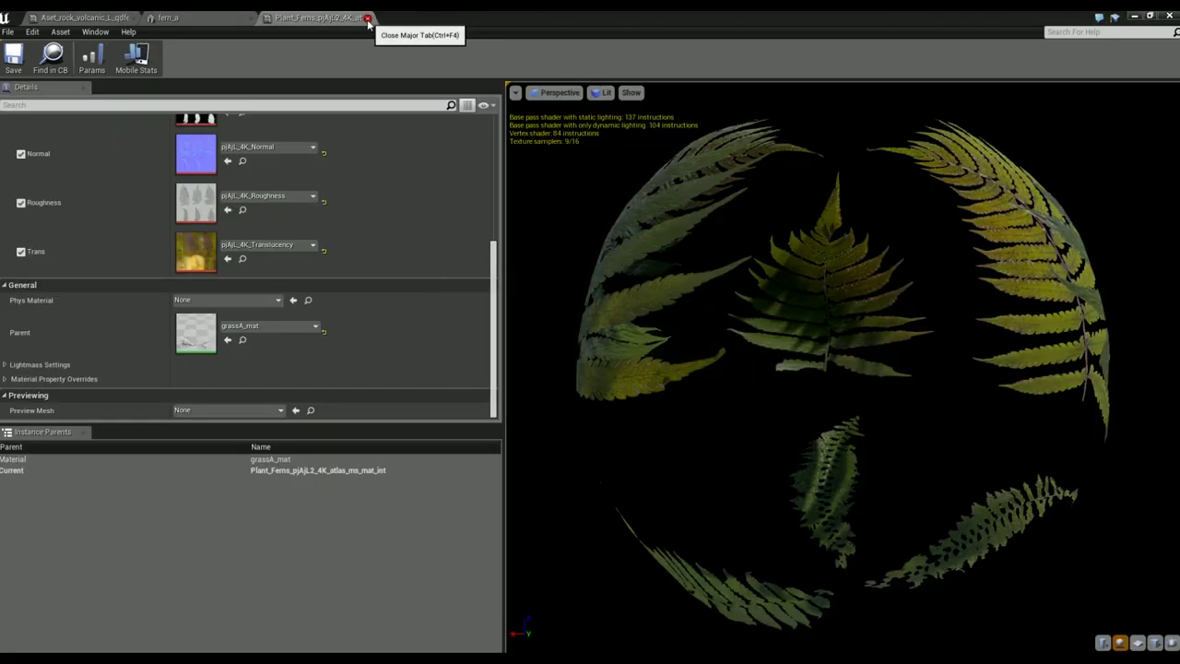
# Step: Restore the material instance window to a smaller size and move it aside to view the fern by the log
pyautogui.click(1149, 16)
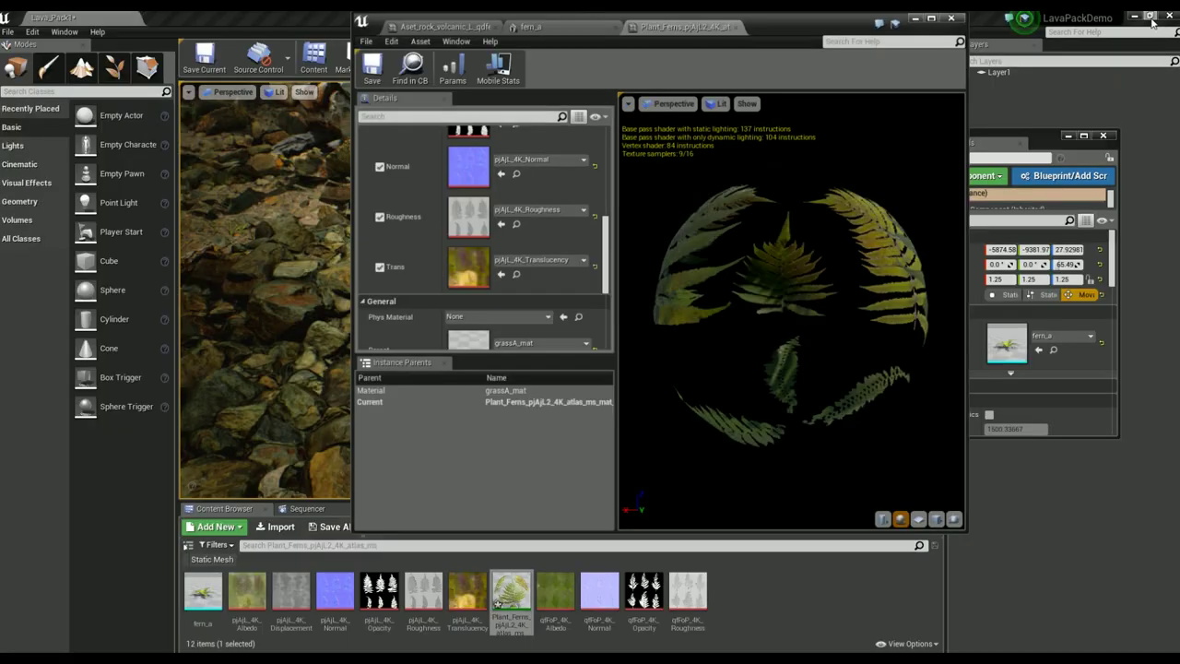
pyautogui.moveTo(793, 50); pyautogui.dragTo(971, 324)
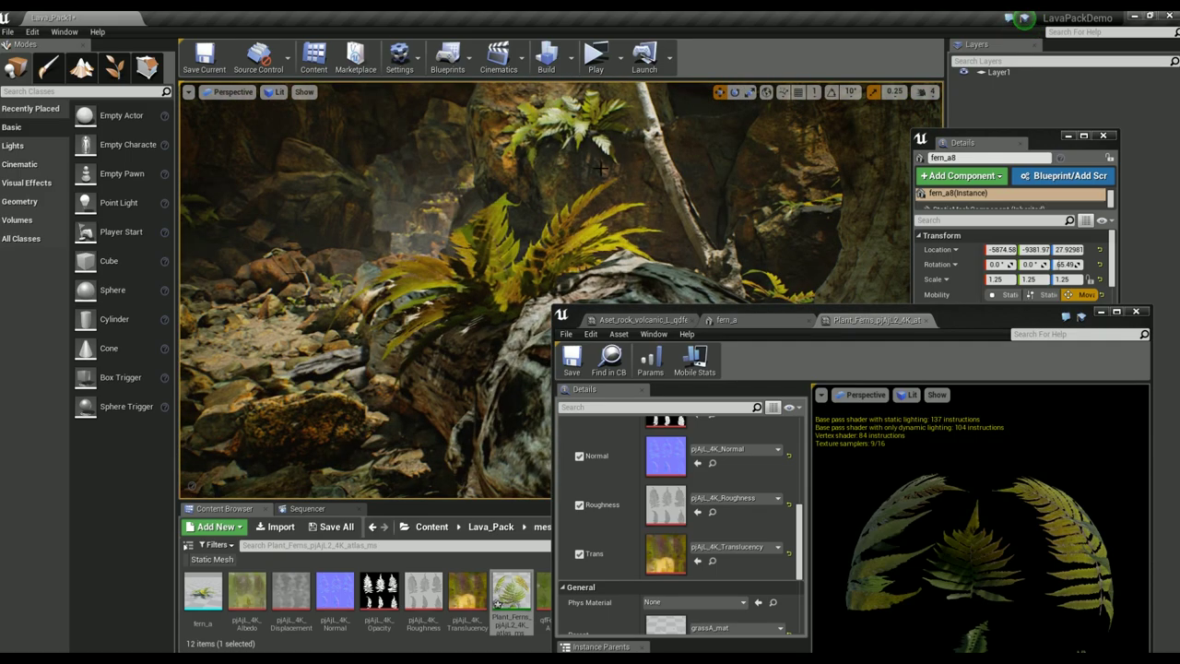
pyautogui.click(715, 164)
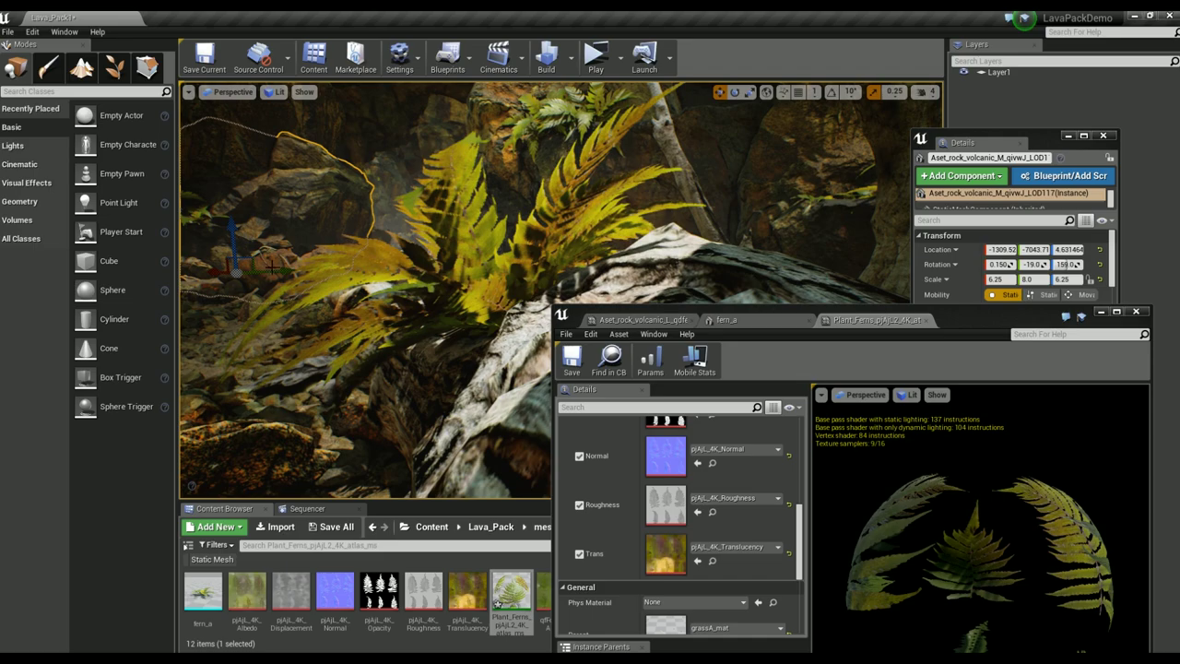
# Step: Test the fern instance's SS parameter at 2 and 0, and restore it to 6
pyautogui.scroll(-2, 802, 556)
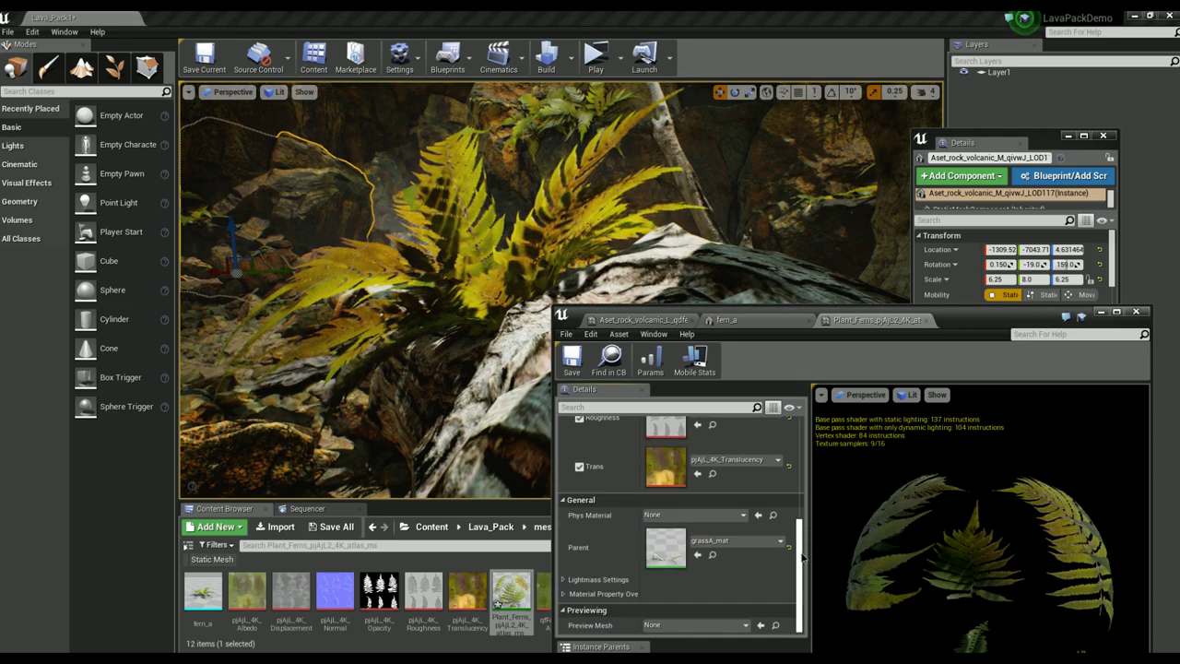
pyautogui.scroll(5, 798, 524)
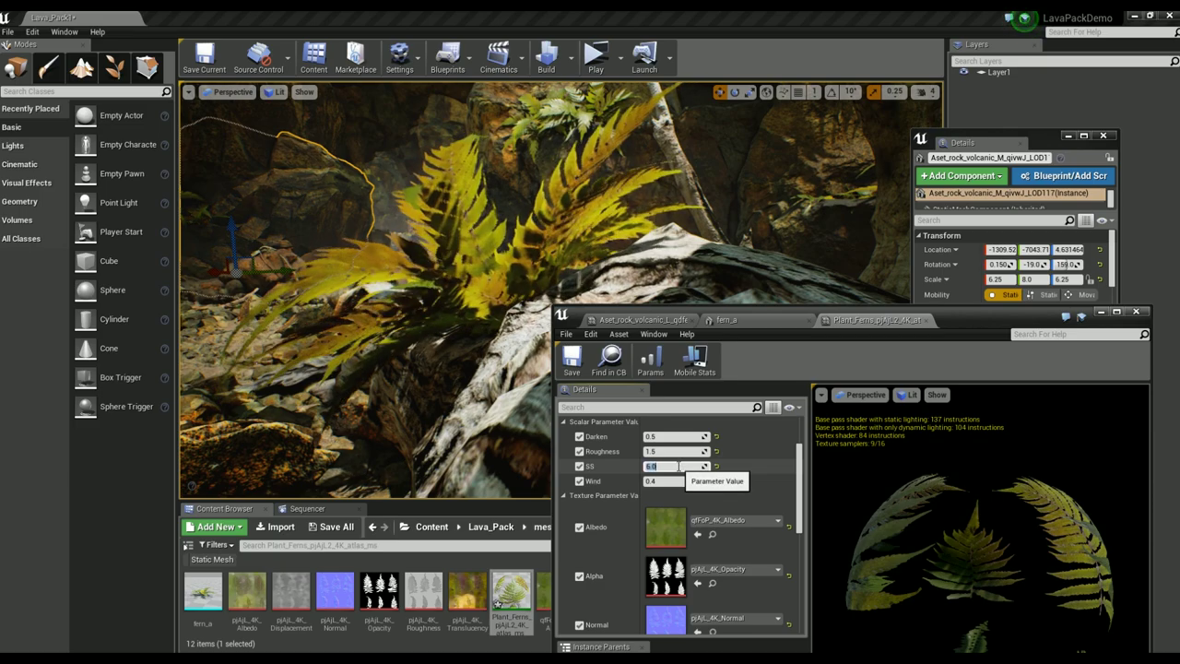
pyautogui.write('2')
pyautogui.press('Return')
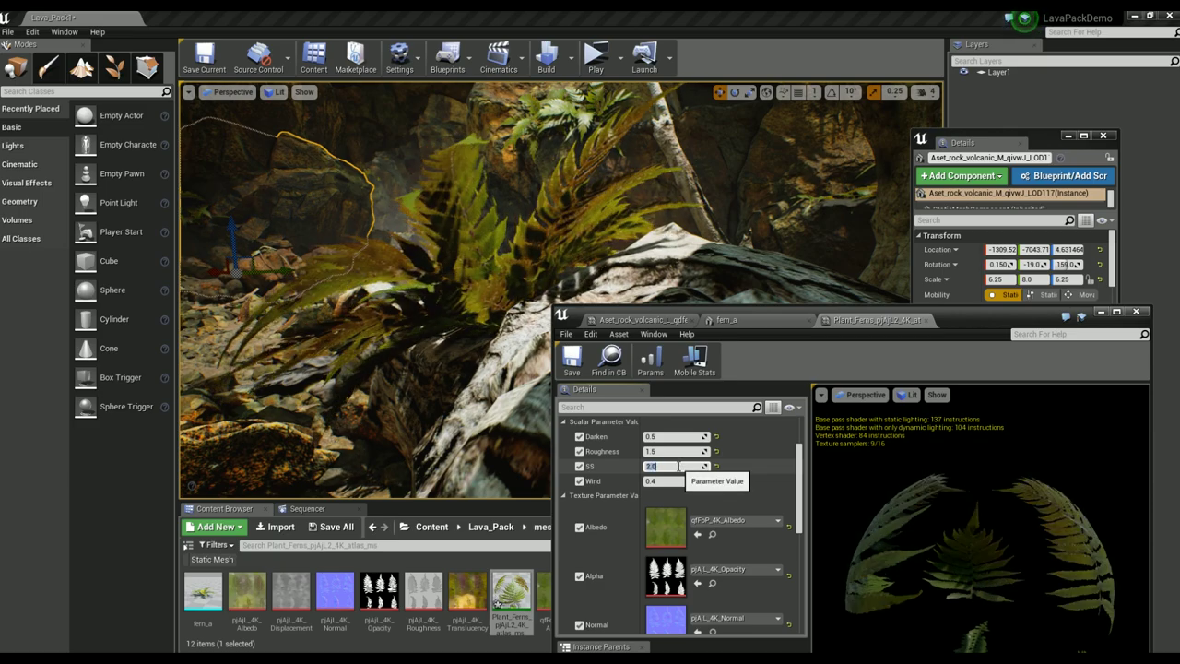
pyautogui.write('0')
pyautogui.press('Return')
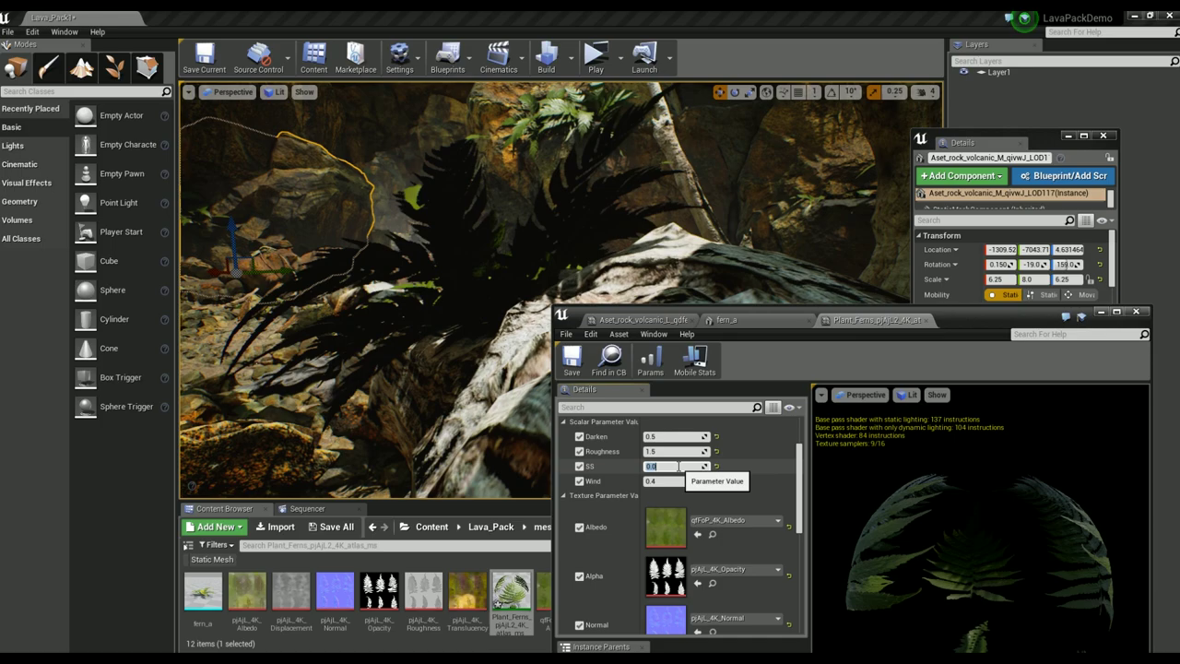
pyautogui.write('6')
pyautogui.press('Return')
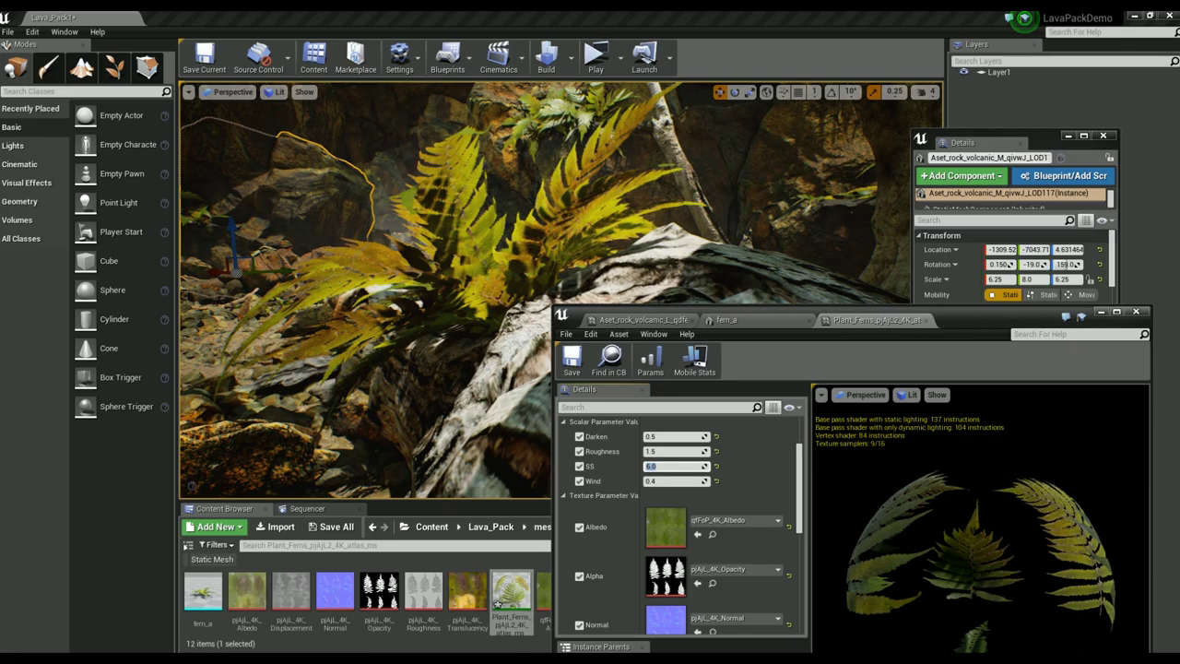
# Step: Minimise the material instance window, switch to Foliage mode and open the mesh_assets folder
pyautogui.click(1100, 311)
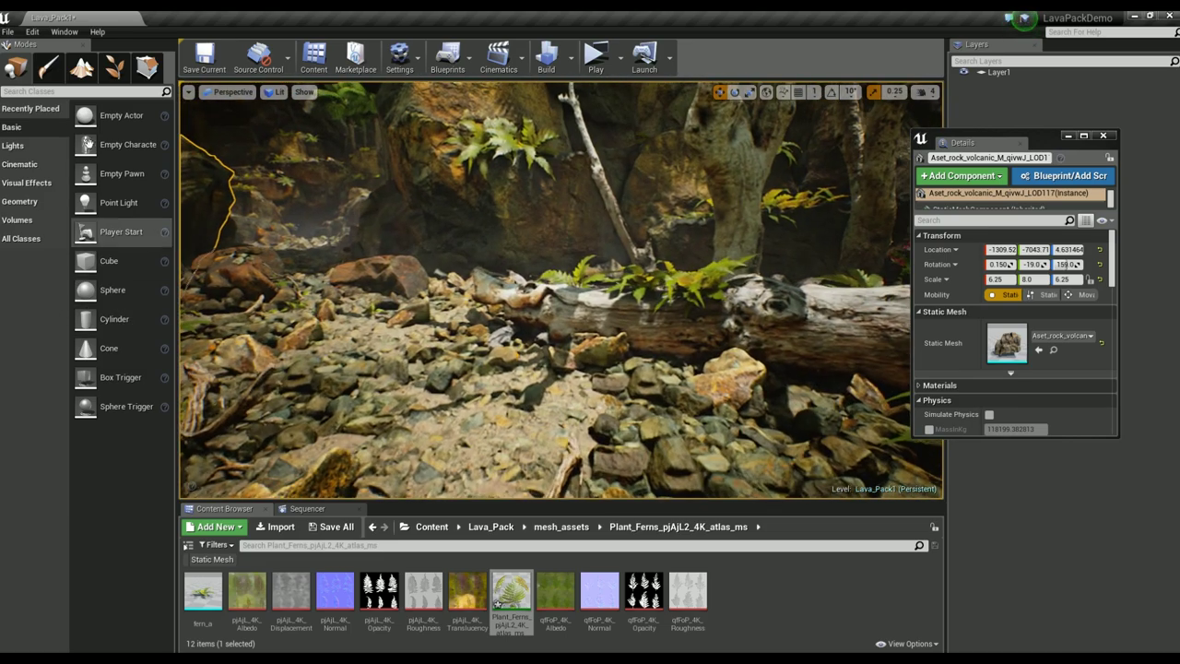
pyautogui.click(114, 68)
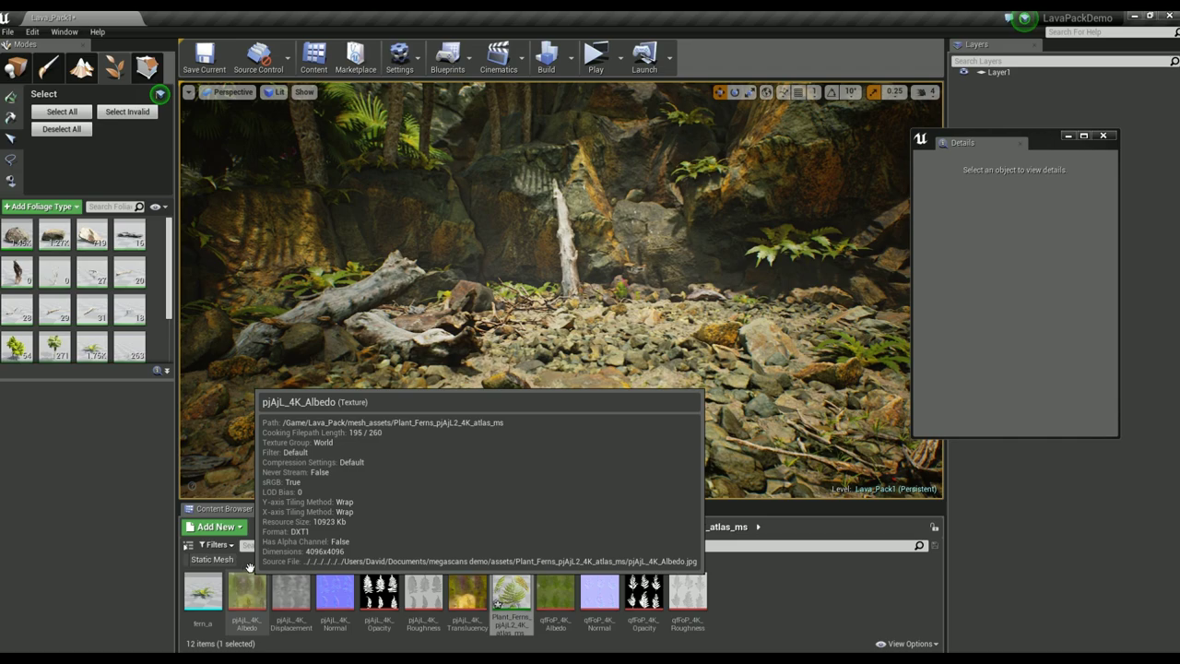
pyautogui.click(583, 527)
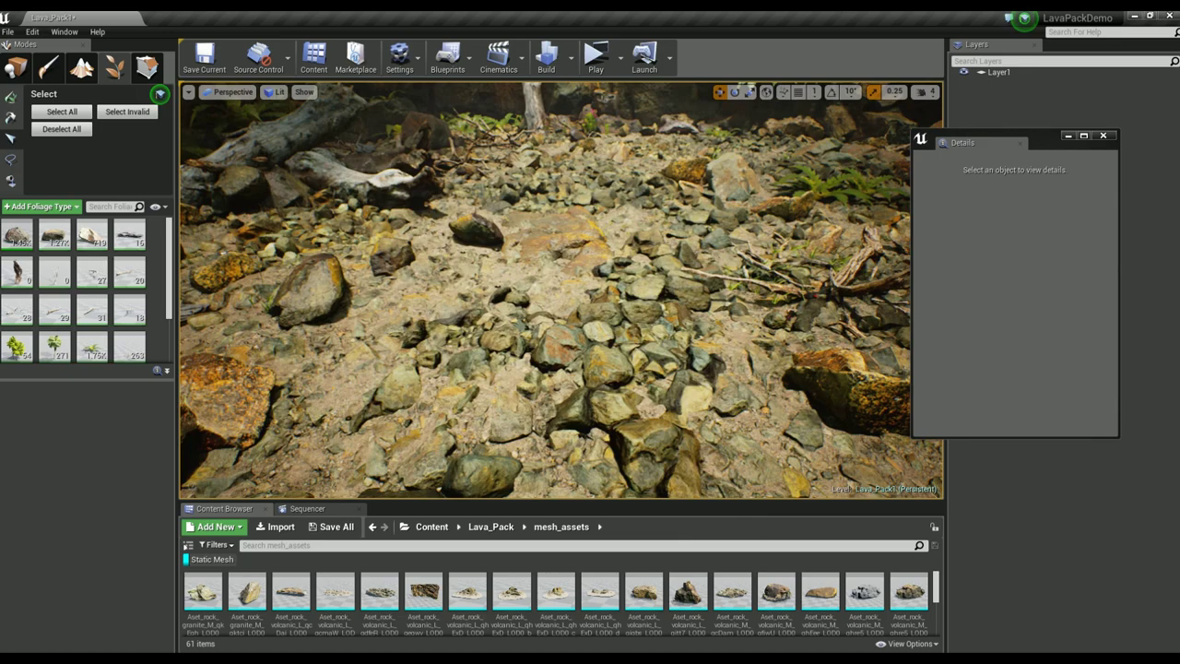
# Step: Place the volcanic rock mesh qfjwU on the stream bed, inspect it and undo the placement
pyautogui.moveTo(776, 591); pyautogui.dragTo(438, 329)
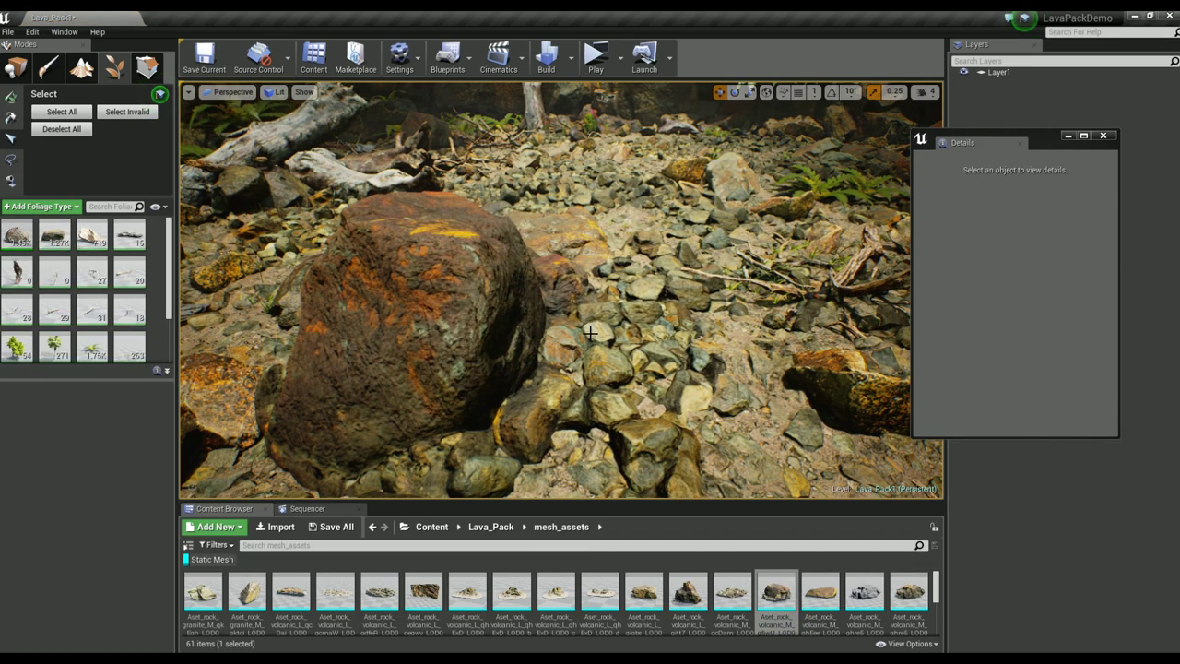
pyautogui.moveTo(446, 268); pyautogui.dragTo(446, 268, button='right')
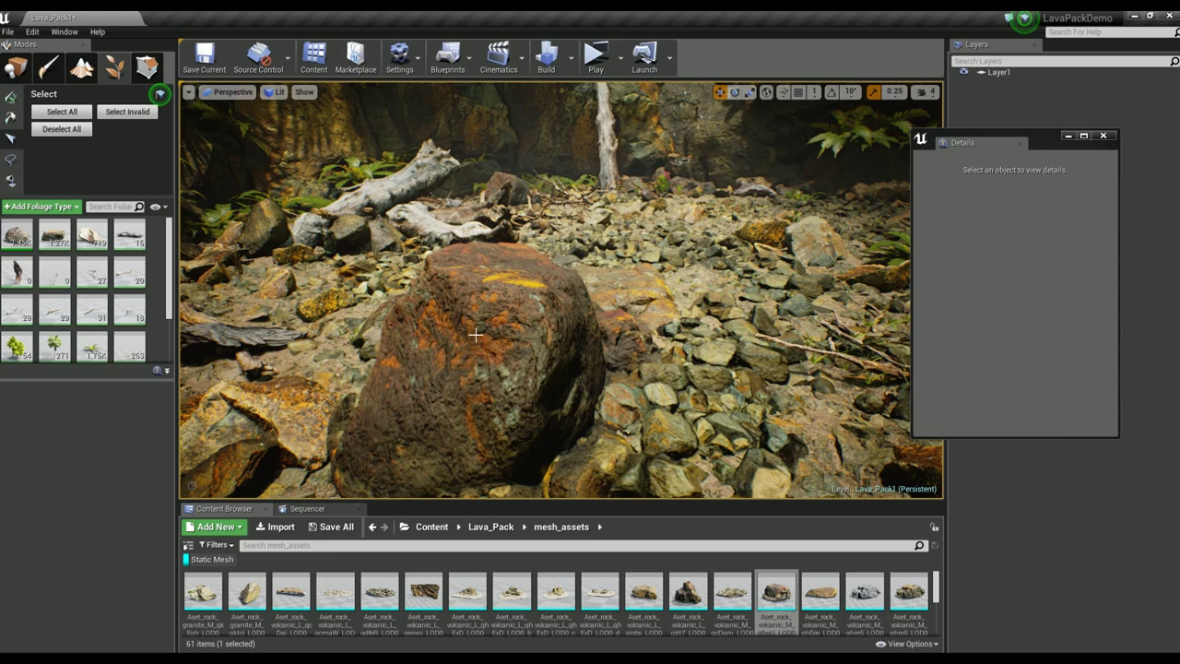
pyautogui.click(16, 68)
pyautogui.hotkey('ctrl', 'z')
pyautogui.hotkey('ctrl', 'z')
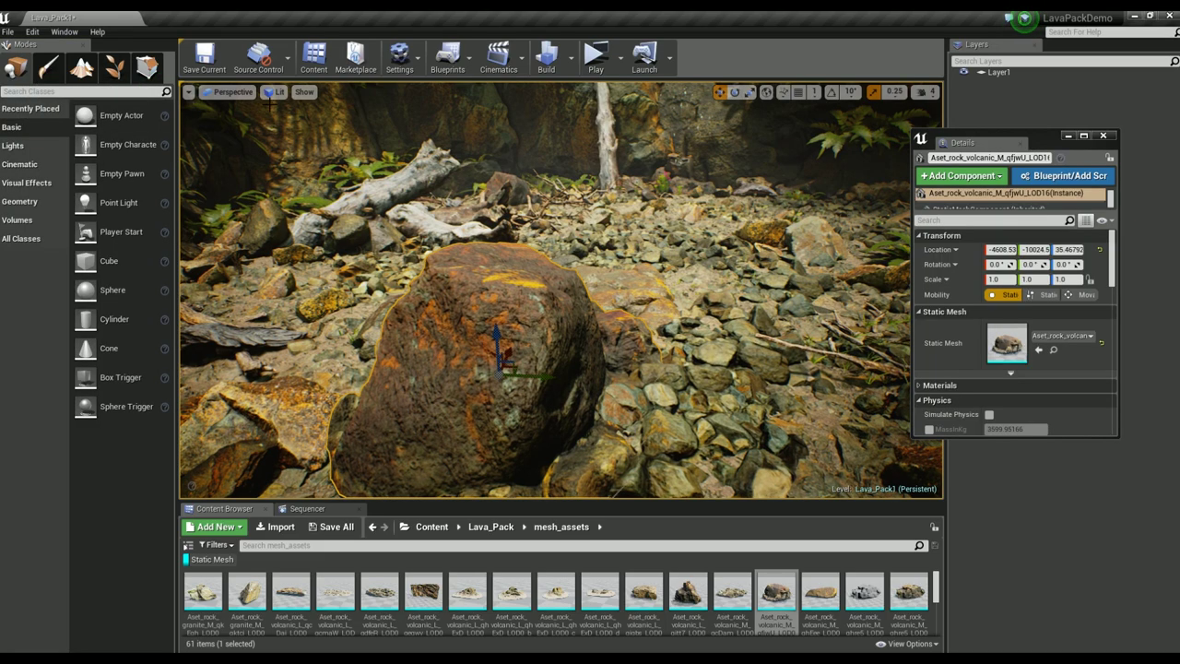
# Step: Try painting rock foliage on the stream bed with brush size 128 and paint density 0.5, and undo the strokes
pyautogui.click(85, 72)
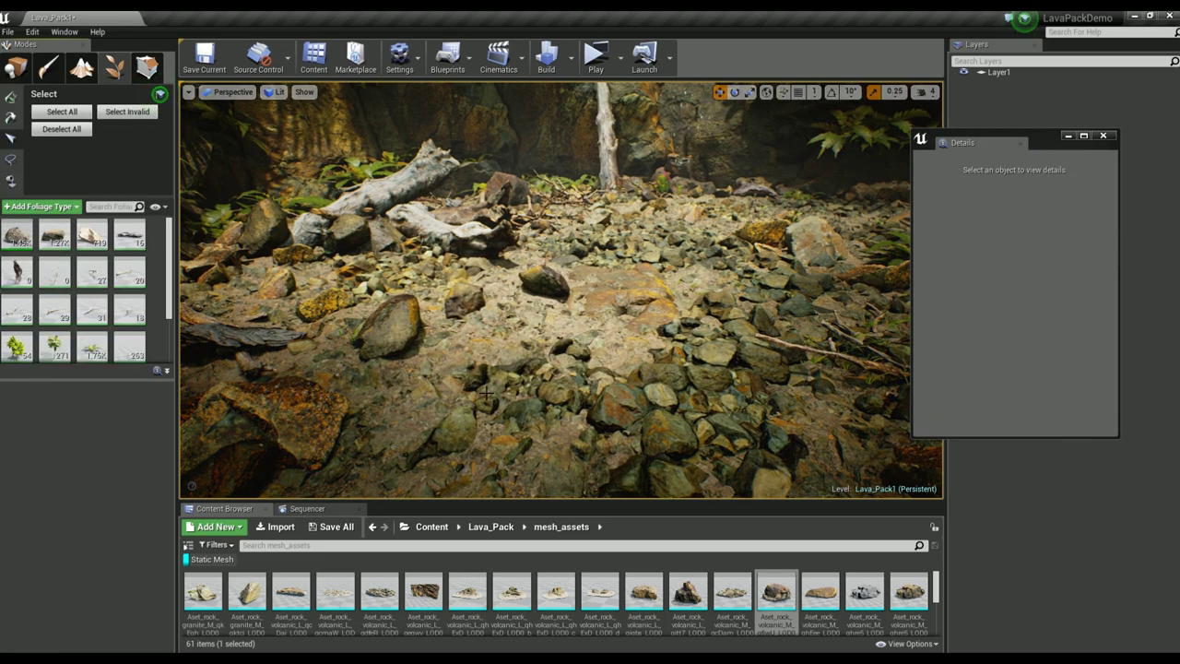
pyautogui.click(10, 96)
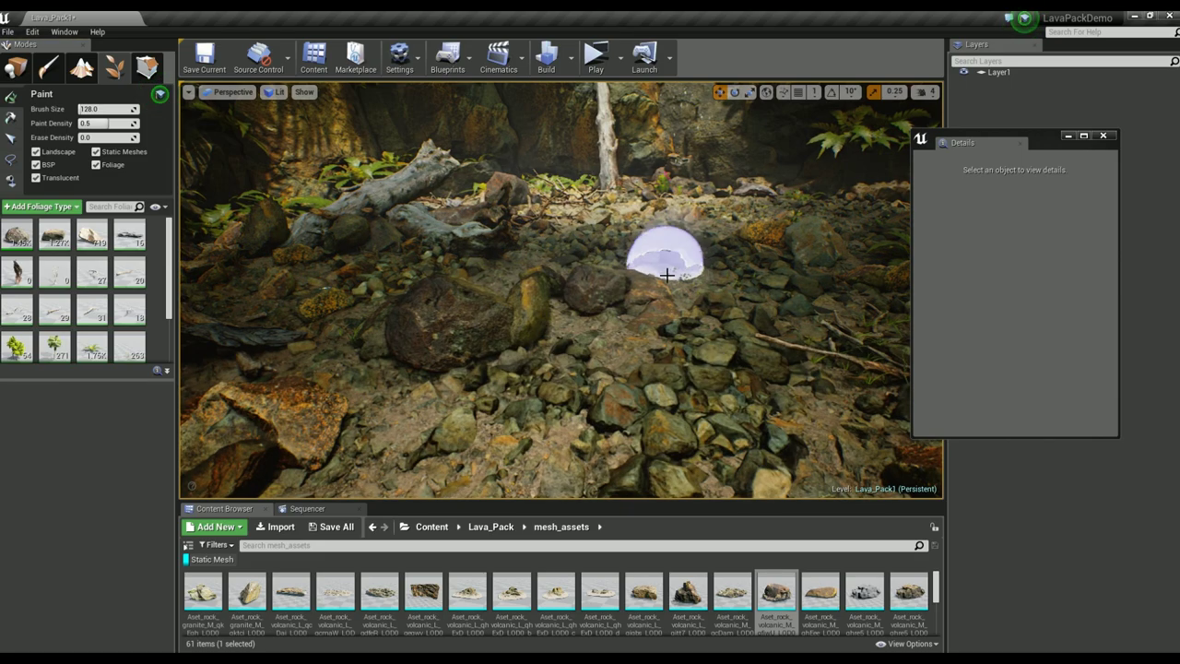
pyautogui.moveTo(609, 427)
pyautogui.mouseDown(button='right')
pyautogui.moveTo(646, 419)
pyautogui.moveTo(647, 316)
pyautogui.mouseUp(button='right')
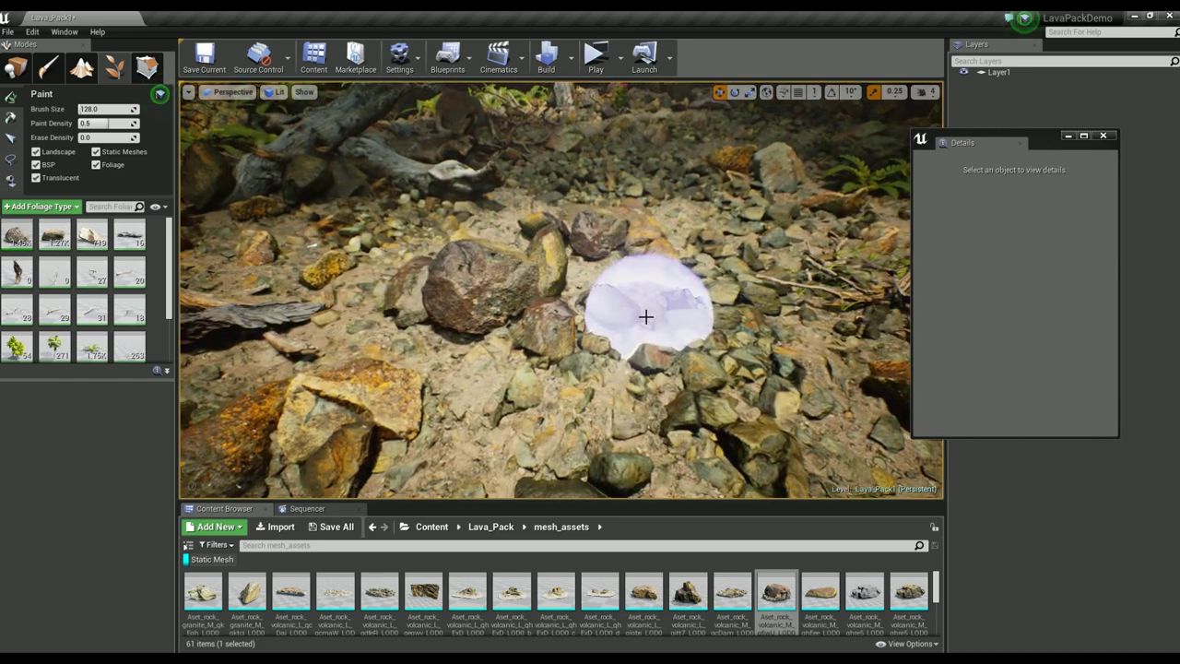
pyautogui.hotkey('ctrl', 'z')
pyautogui.hotkey('ctrl', 'z')
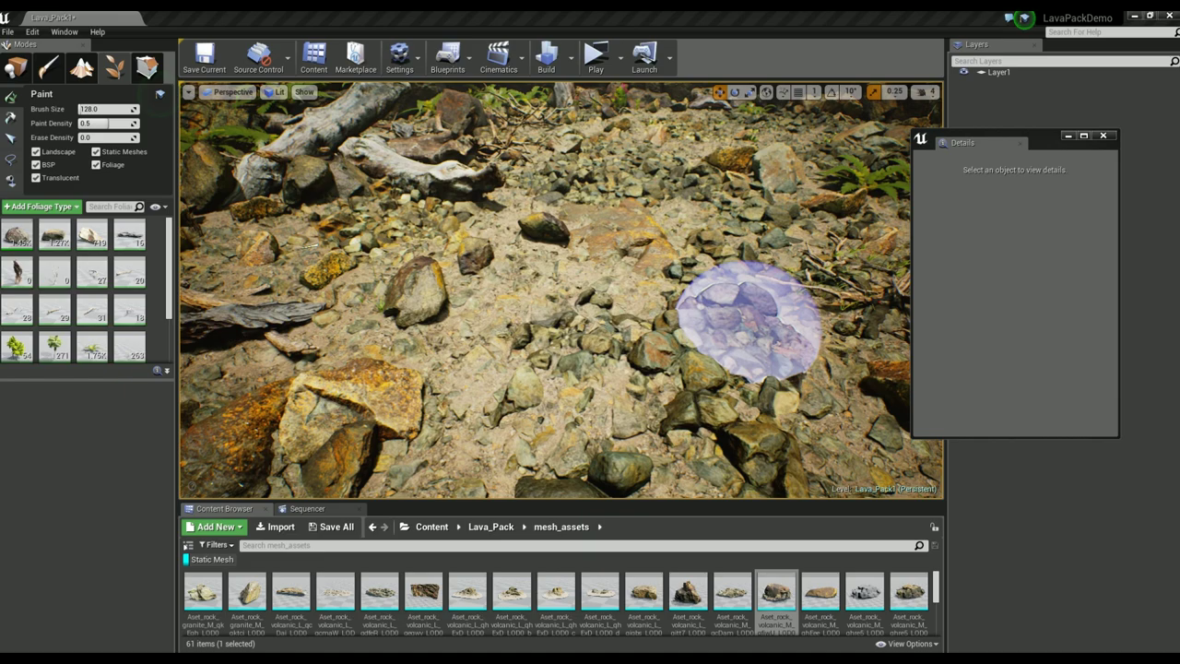
pyautogui.hotkey('alt', 'Tab')
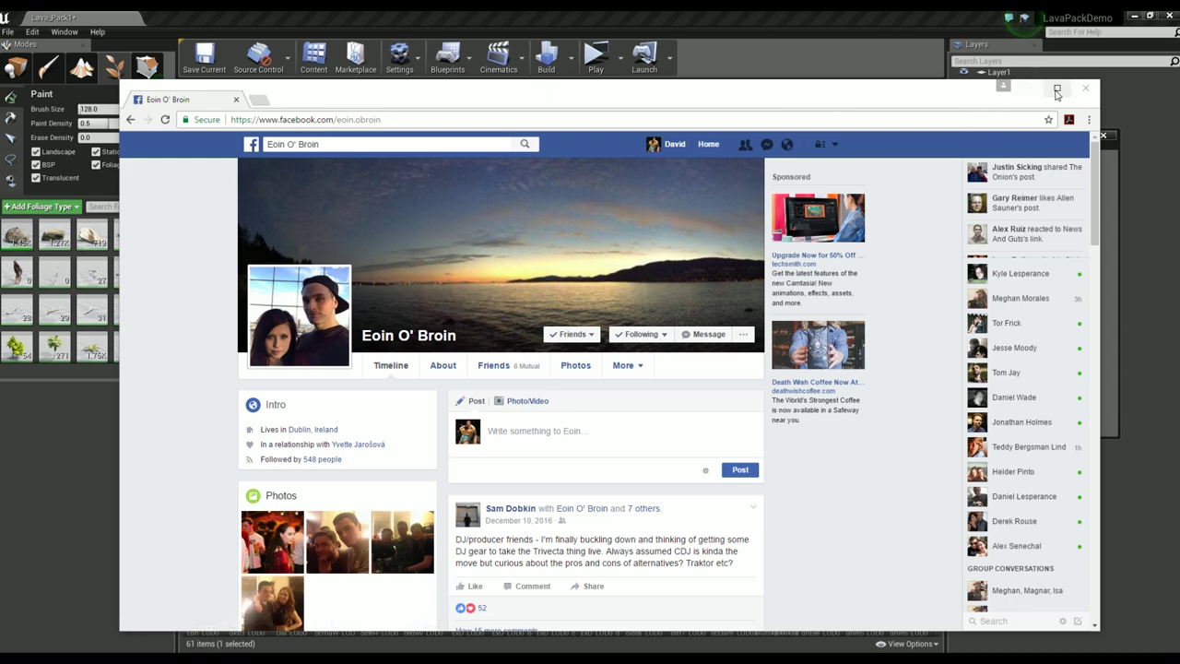
pyautogui.click(1083, 90)
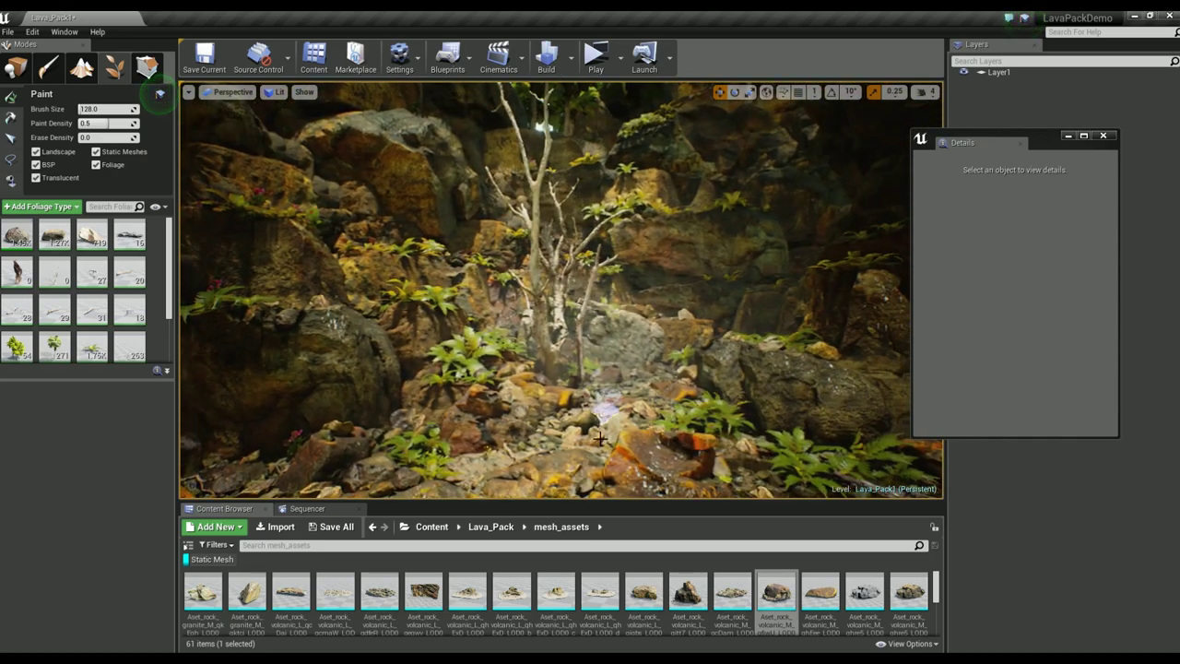
# Step: Switch to mesh paint mode in vertex colour painting and set the paint colour to grey
pyautogui.click(15, 69)
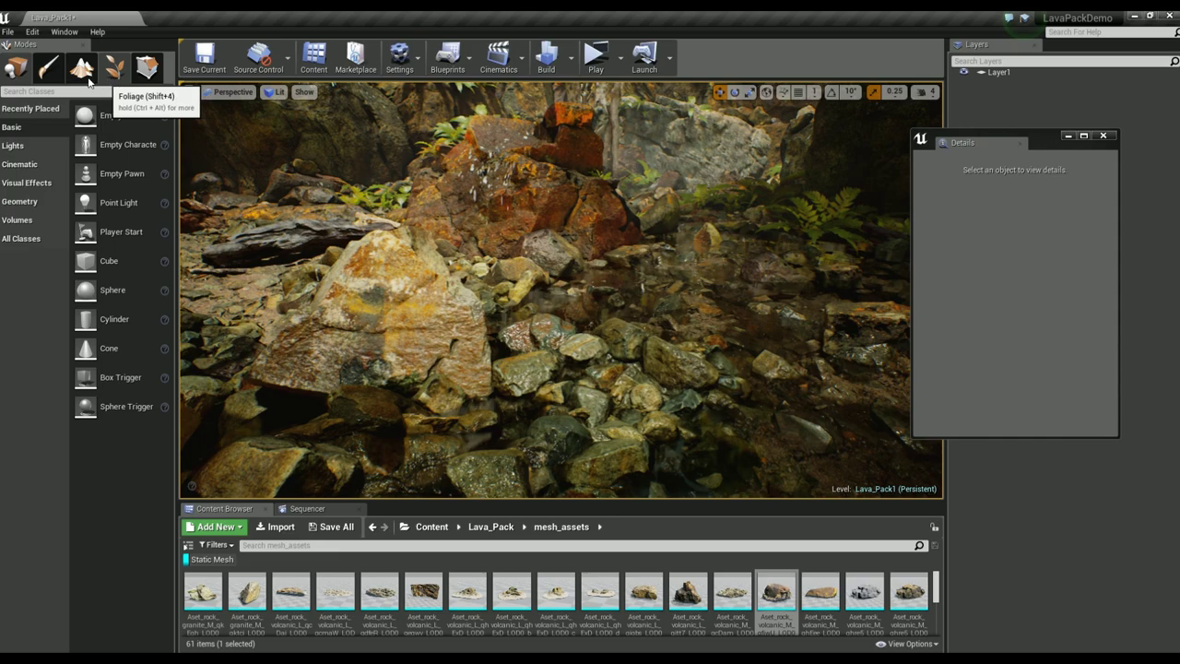
pyautogui.click(59, 70)
pyautogui.click(123, 201)
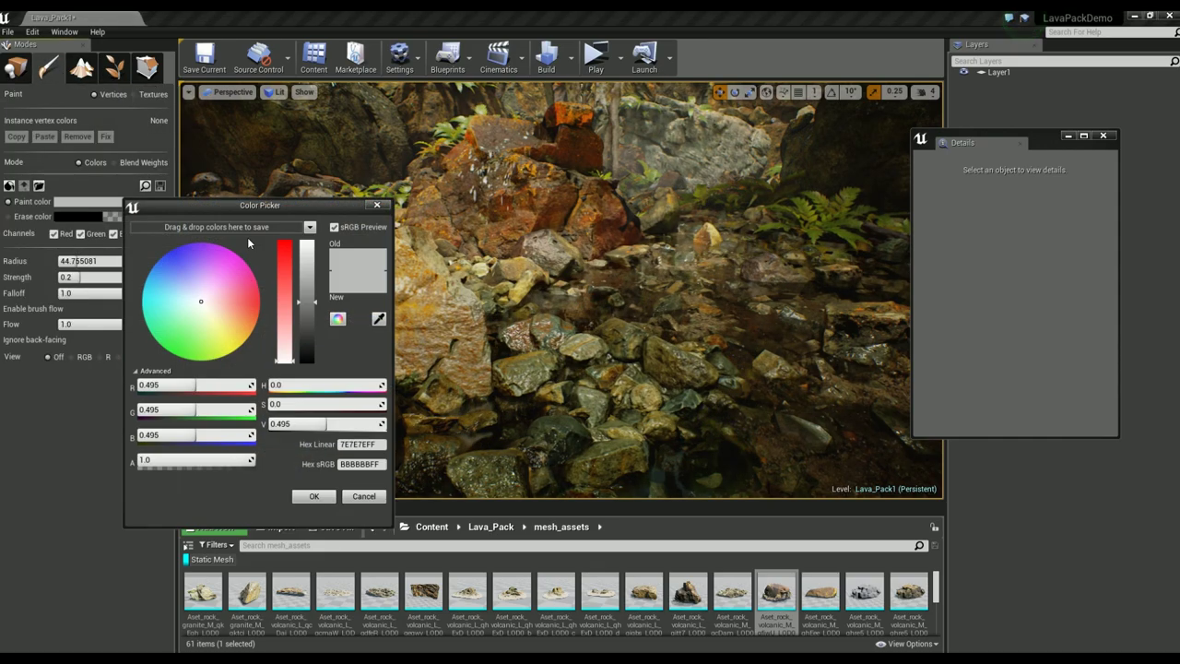
pyautogui.click(314, 497)
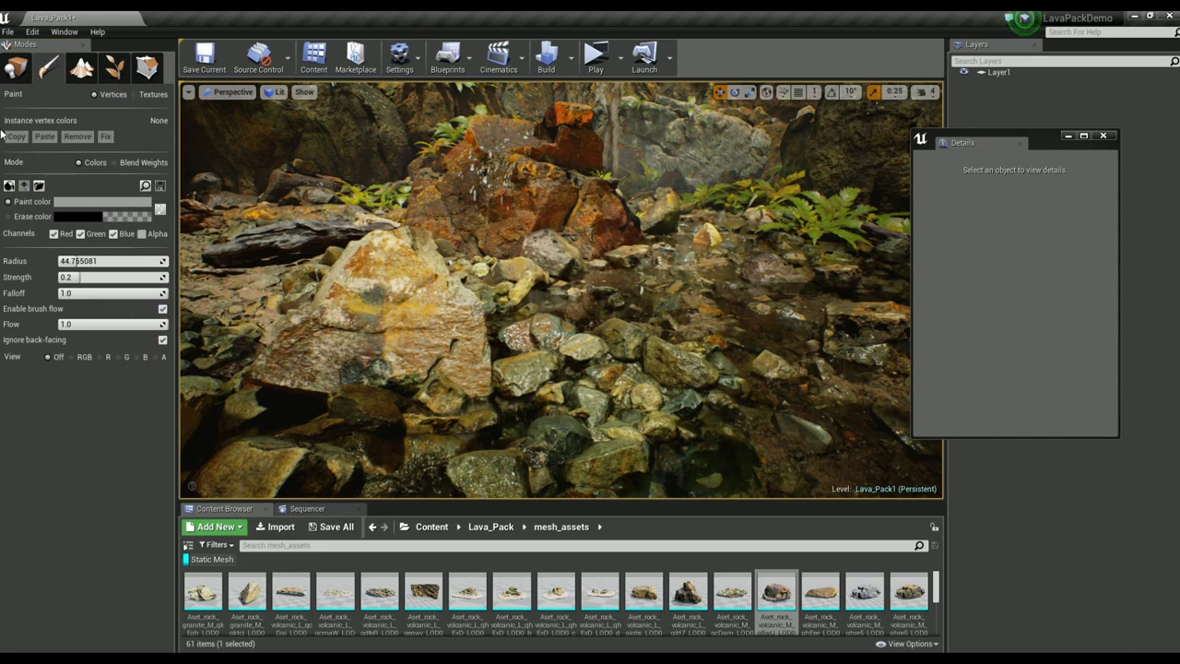
pyautogui.click(16, 67)
pyautogui.click(114, 67)
pyautogui.click(47, 70)
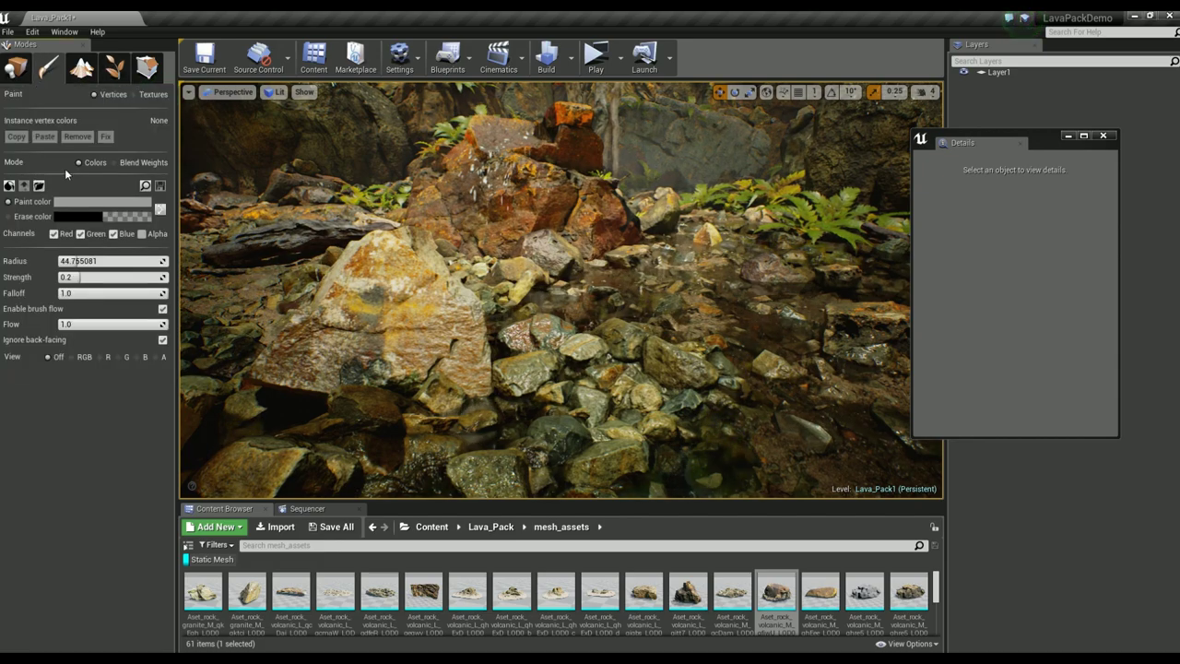
# Step: Select the granite rock qktcj in the stream, paint its vertices white at strength 0.2, and deselect it
pyautogui.click(449, 371)
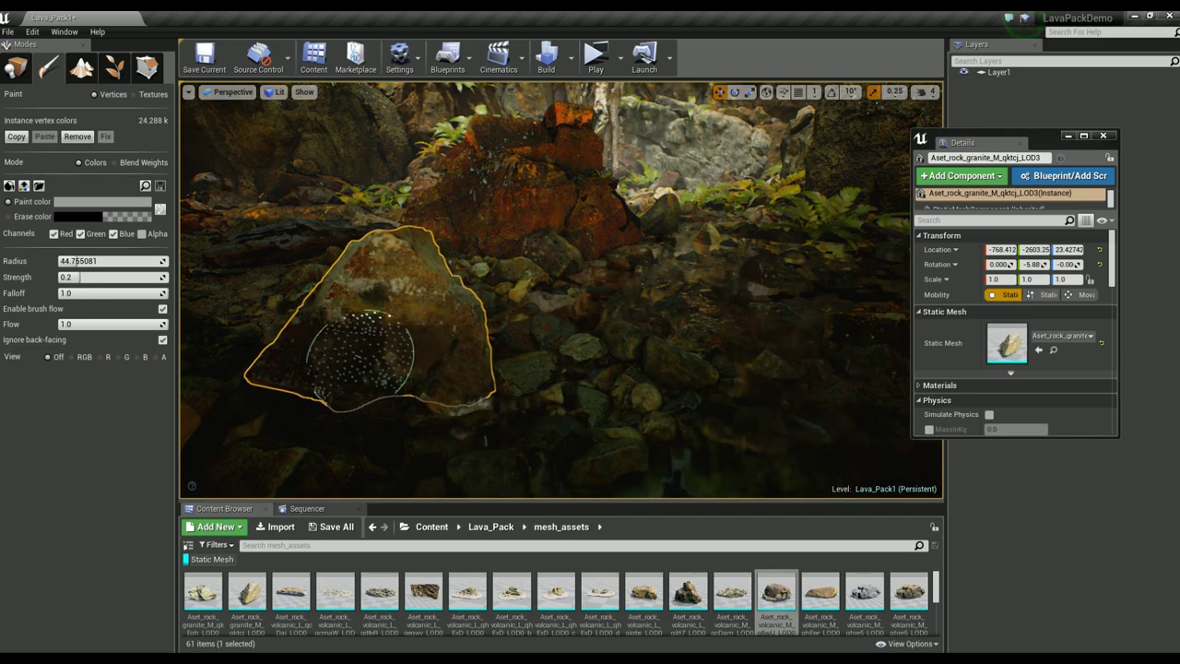
pyautogui.moveTo(460, 382)
pyautogui.mouseDown(button='right')
pyautogui.moveTo(404, 283)
pyautogui.moveTo(464, 287)
pyautogui.mouseUp(button='right')
pyautogui.click(126, 201)
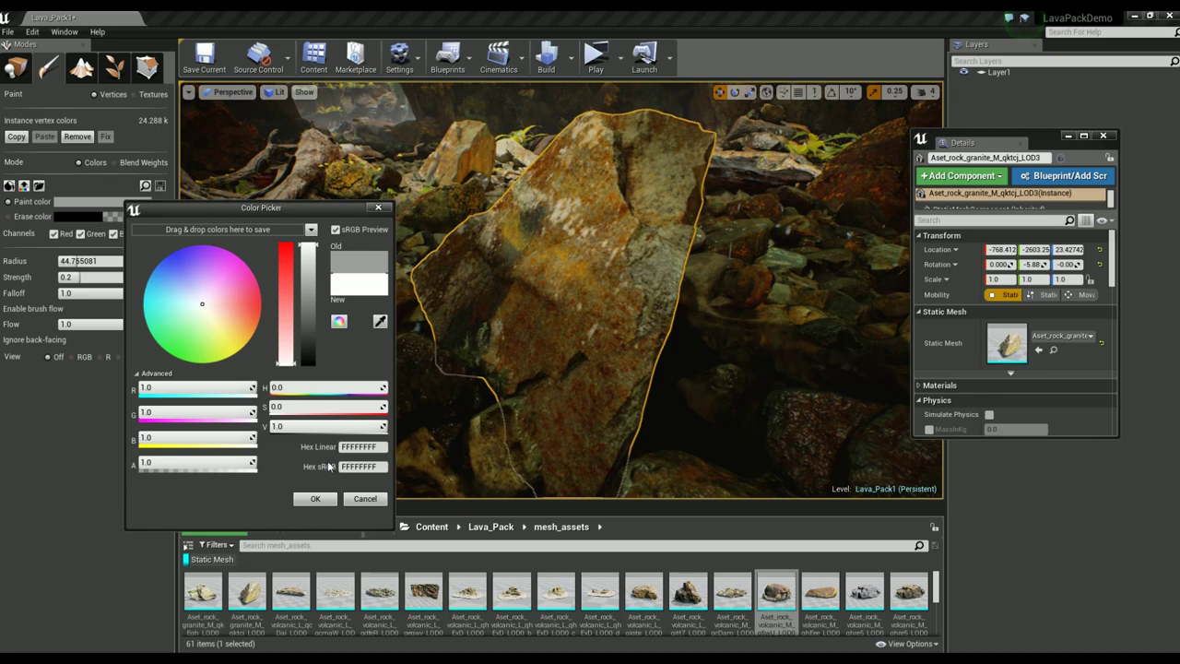
pyautogui.click(490, 465)
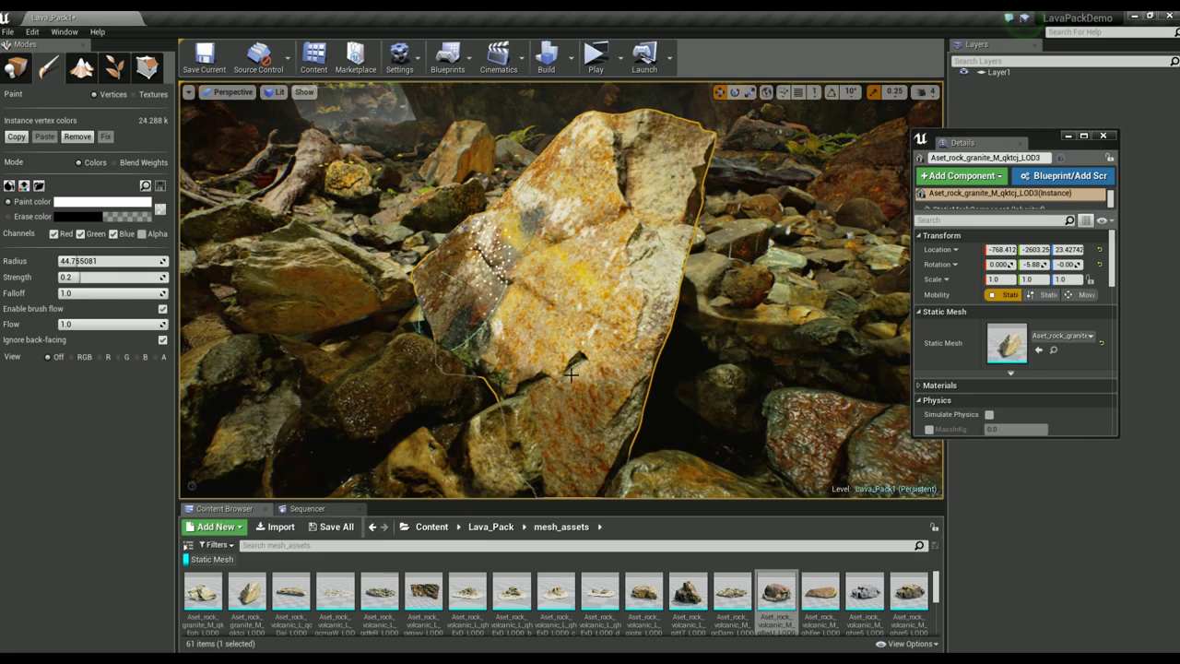
pyautogui.moveTo(571, 364); pyautogui.dragTo(571, 364, button='right')
pyautogui.moveTo(559, 319); pyautogui.dragTo(598, 347, button='right')
pyautogui.moveTo(518, 296); pyautogui.dragTo(496, 262, button='right')
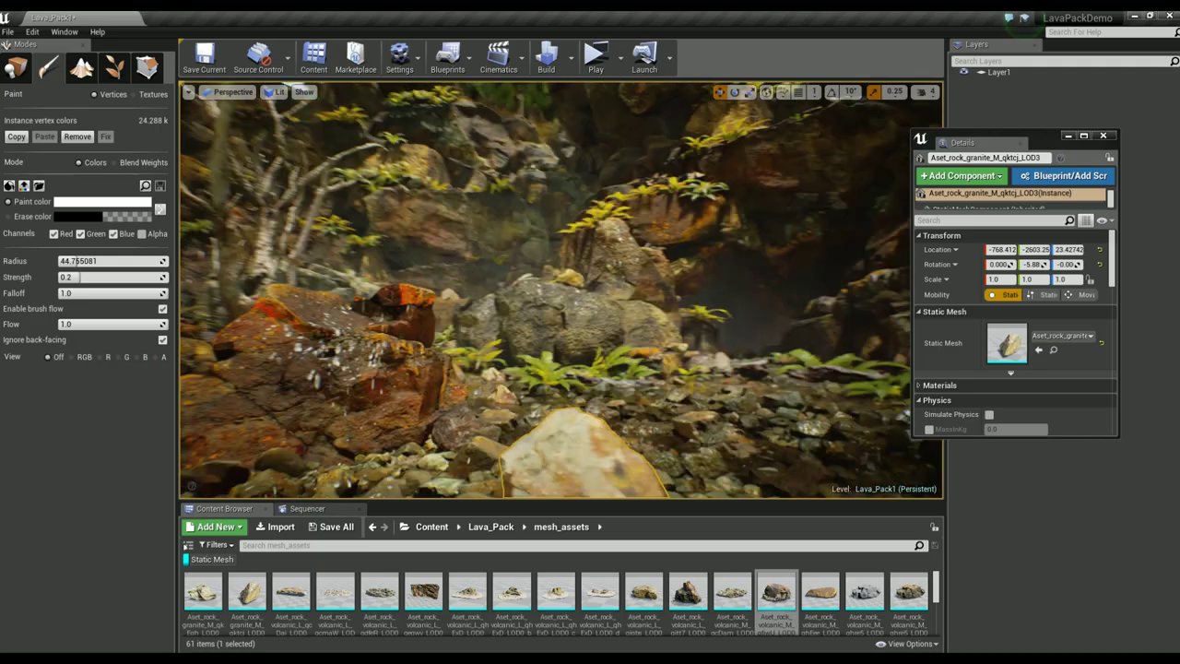
pyautogui.moveTo(561, 288)
pyautogui.mouseDown(button='right')
pyautogui.moveTo(513, 317)
pyautogui.moveTo(498, 311)
pyautogui.moveTo(542, 339)
pyautogui.moveTo(527, 348)
pyautogui.mouseUp(button='right')
pyautogui.press('Escape')
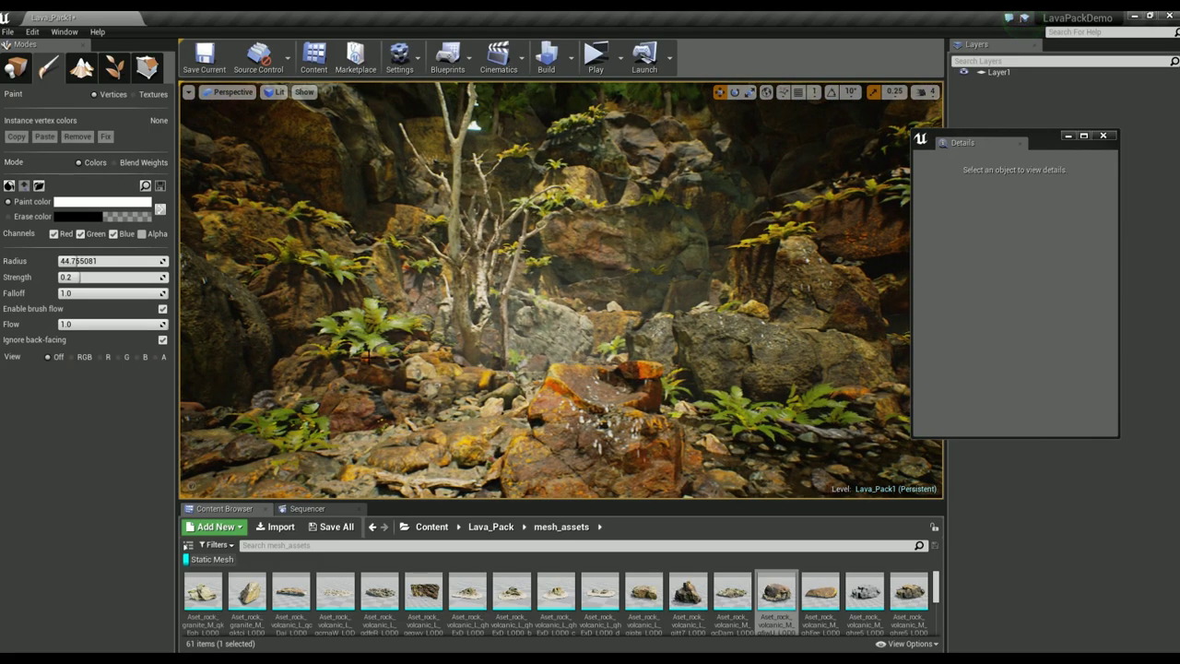
# Step: Open the volcanic rock mesh qitt7 in the mesh editor, examine it and close the editor
pyautogui.click(689, 600)
pyautogui.doubleClick(689, 600)
pyautogui.scroll(-3, 744, 463)
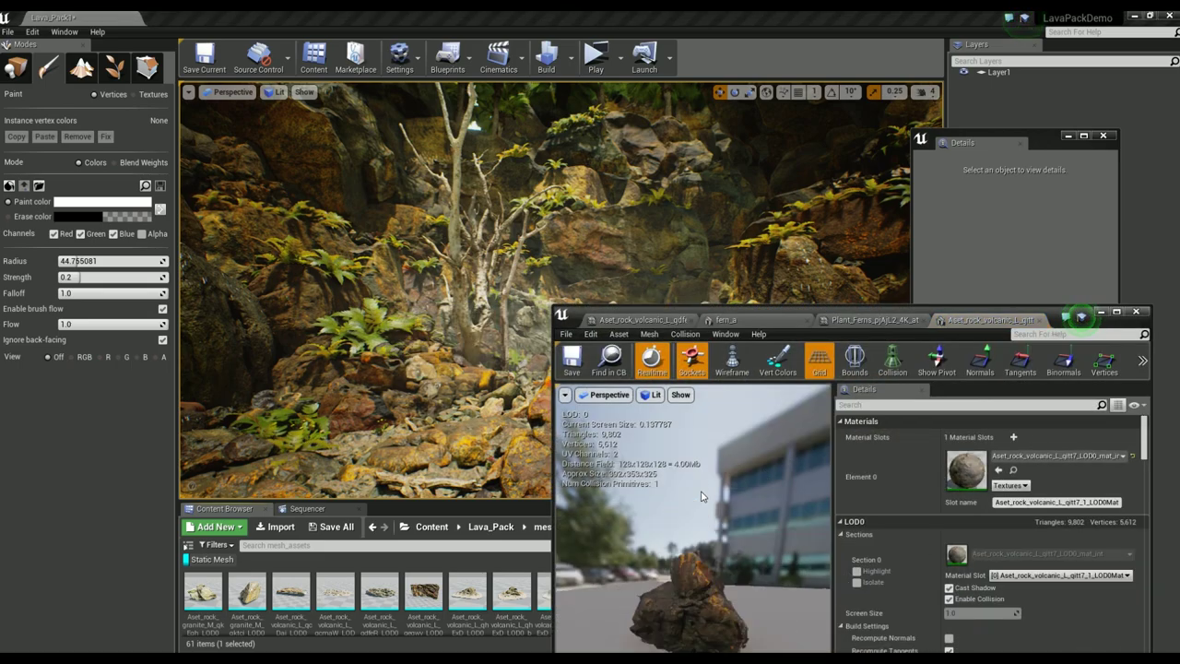
pyautogui.scroll(2, 744, 463)
pyautogui.scroll(-2, 743, 463)
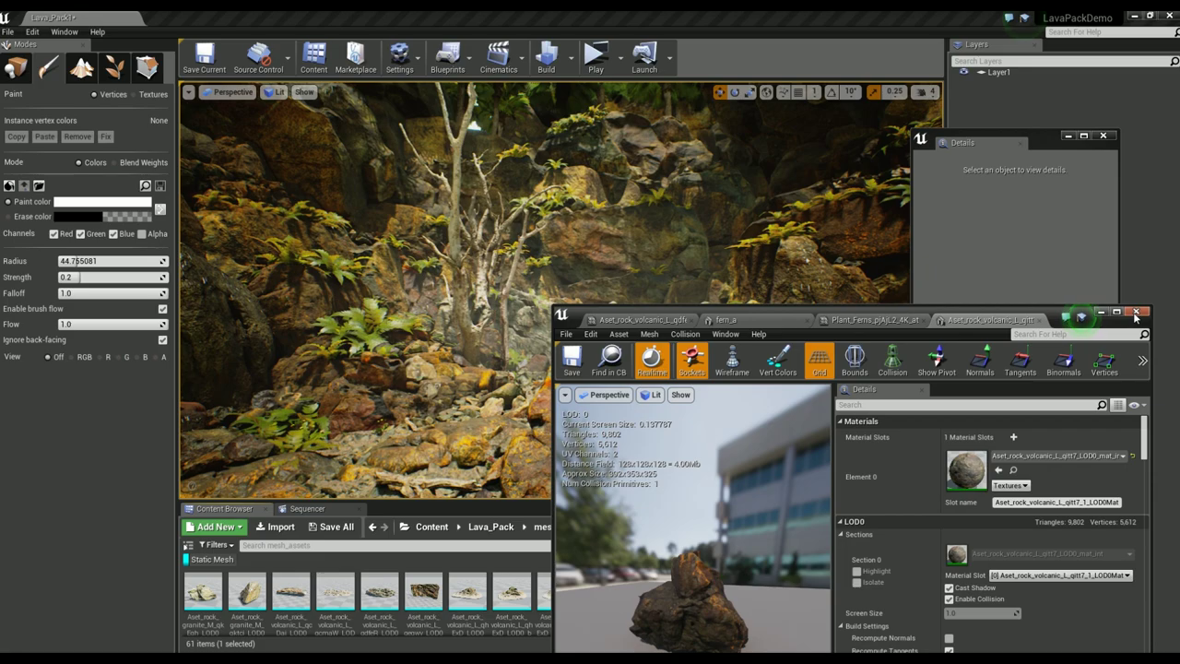
pyautogui.click(1136, 311)
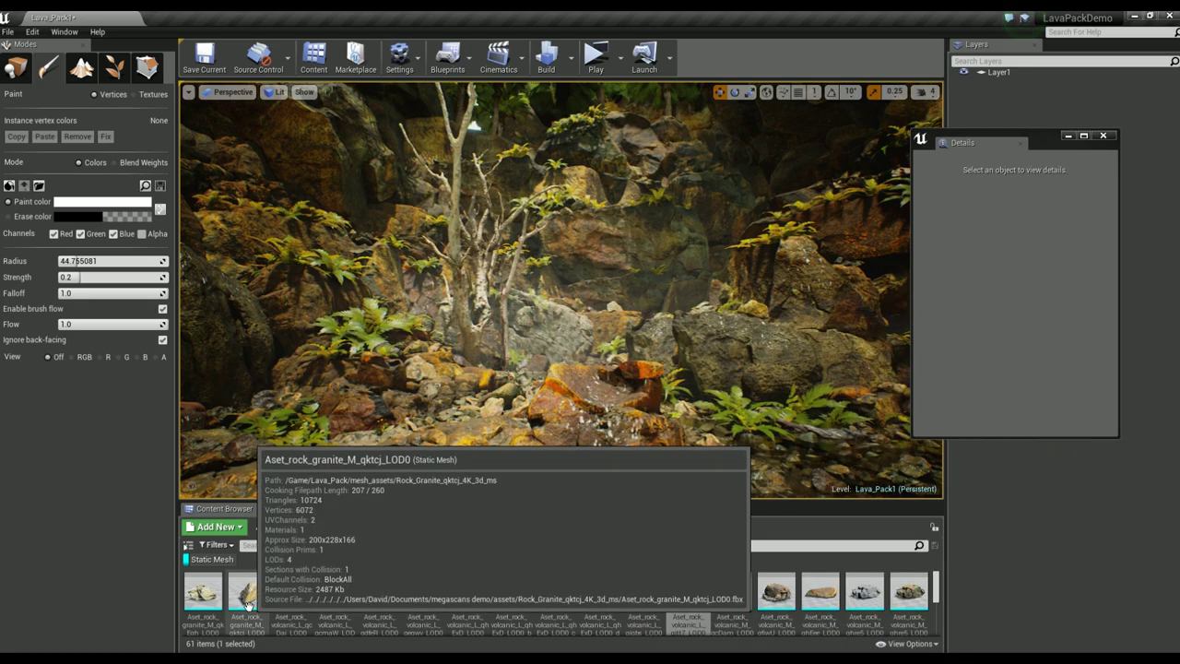
# Step: Open the granite rock mesh qkEgh in the mesh editor, frame it closer and maximise the editor window
pyautogui.doubleClick(203, 594)
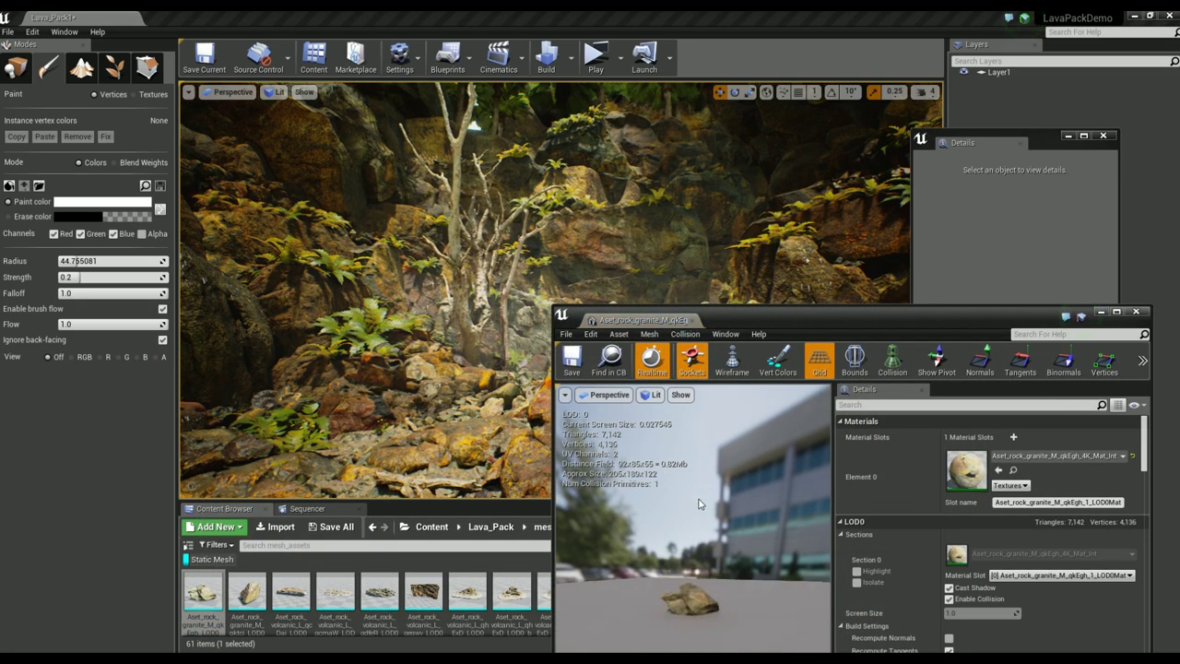
pyautogui.scroll(3, 684, 568)
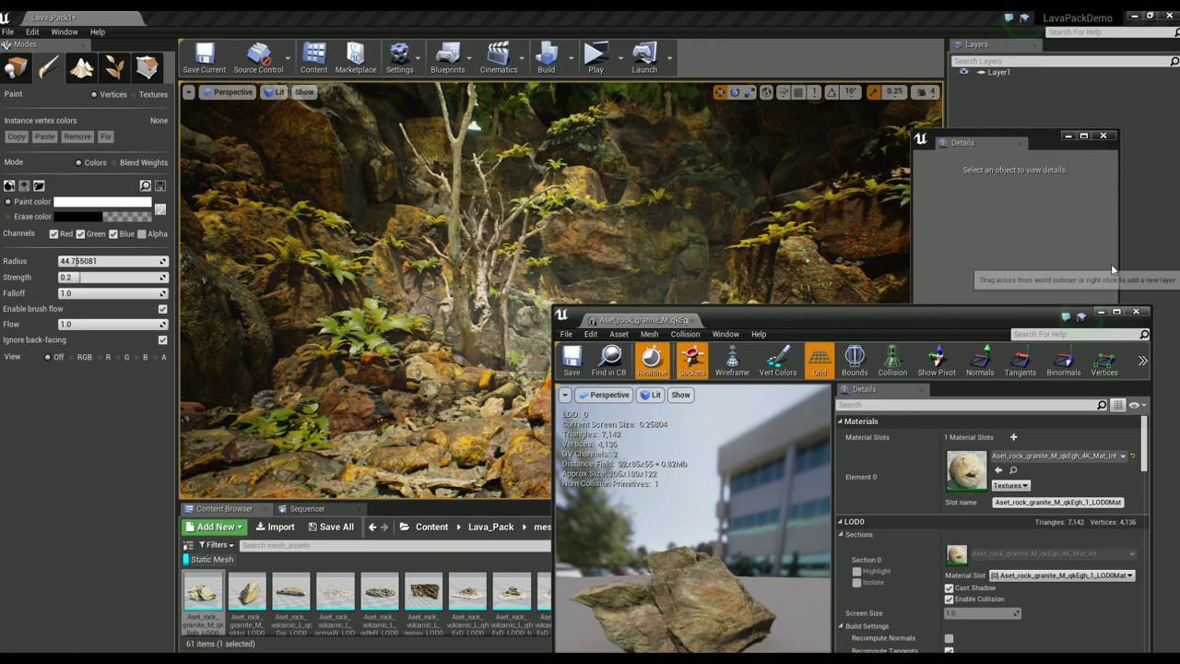
pyautogui.moveTo(1132, 310); pyautogui.dragTo(959, 89)
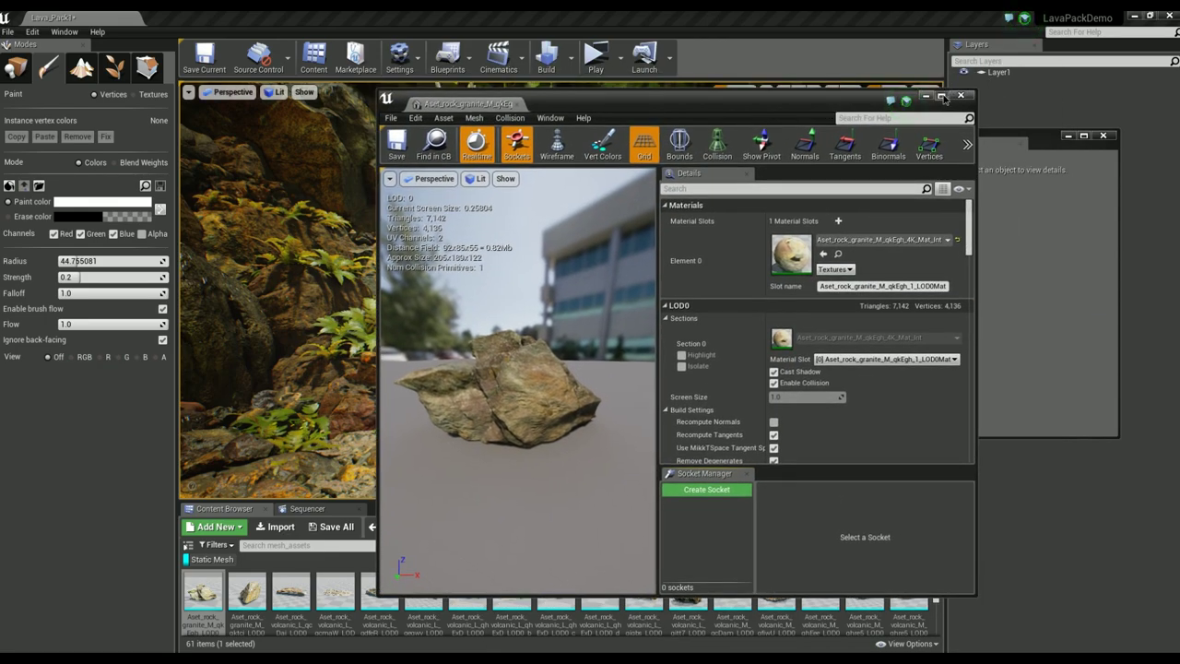
pyautogui.click(941, 96)
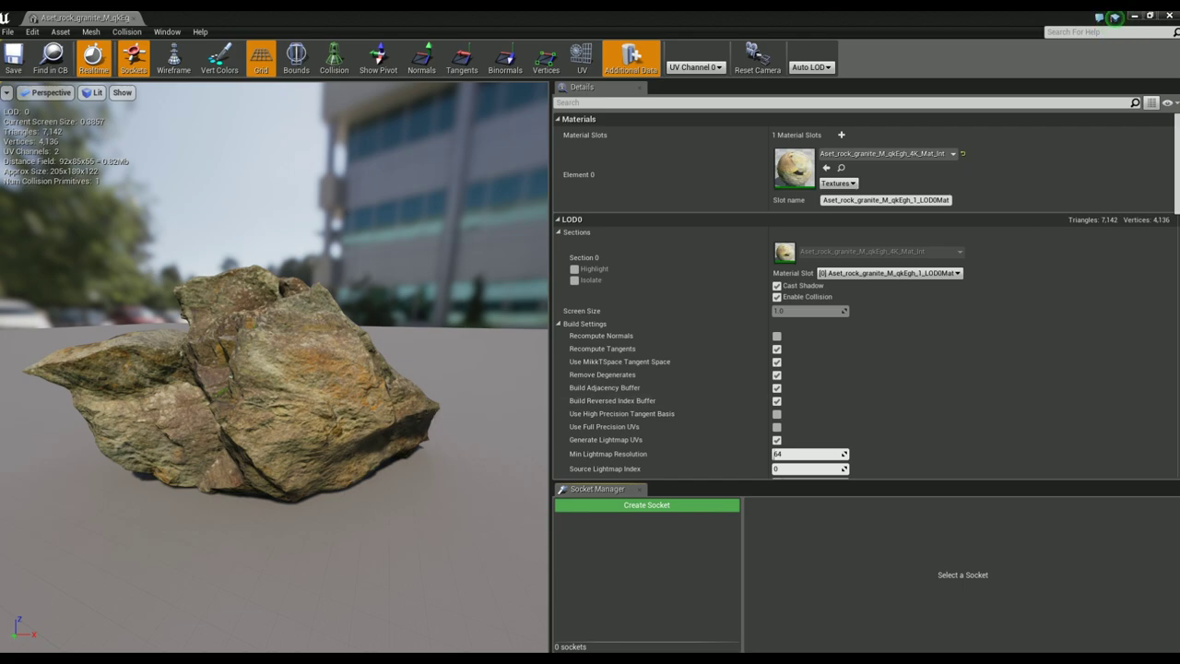
# Step: Switch to the Quixel Megascans website in the browser, go to the asset library and open the Rock Granite asset
pyautogui.hotkey('alt', 'Tab')
pyautogui.click(197, 158)
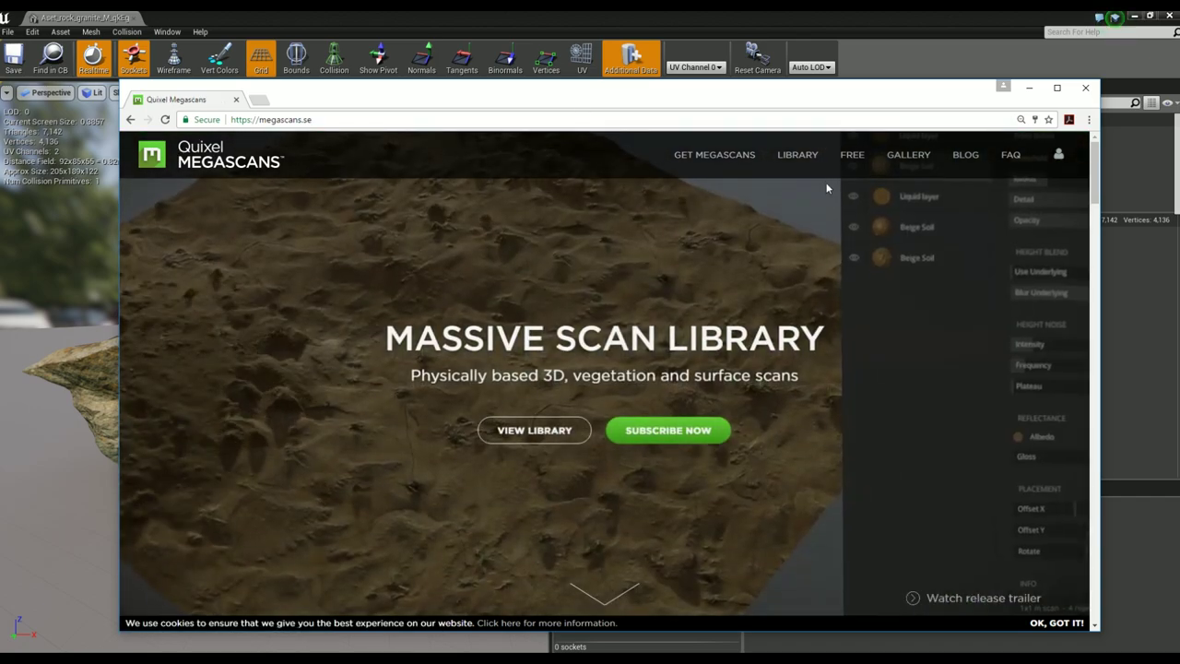
pyautogui.click(801, 154)
pyautogui.scroll(-3, 424, 387)
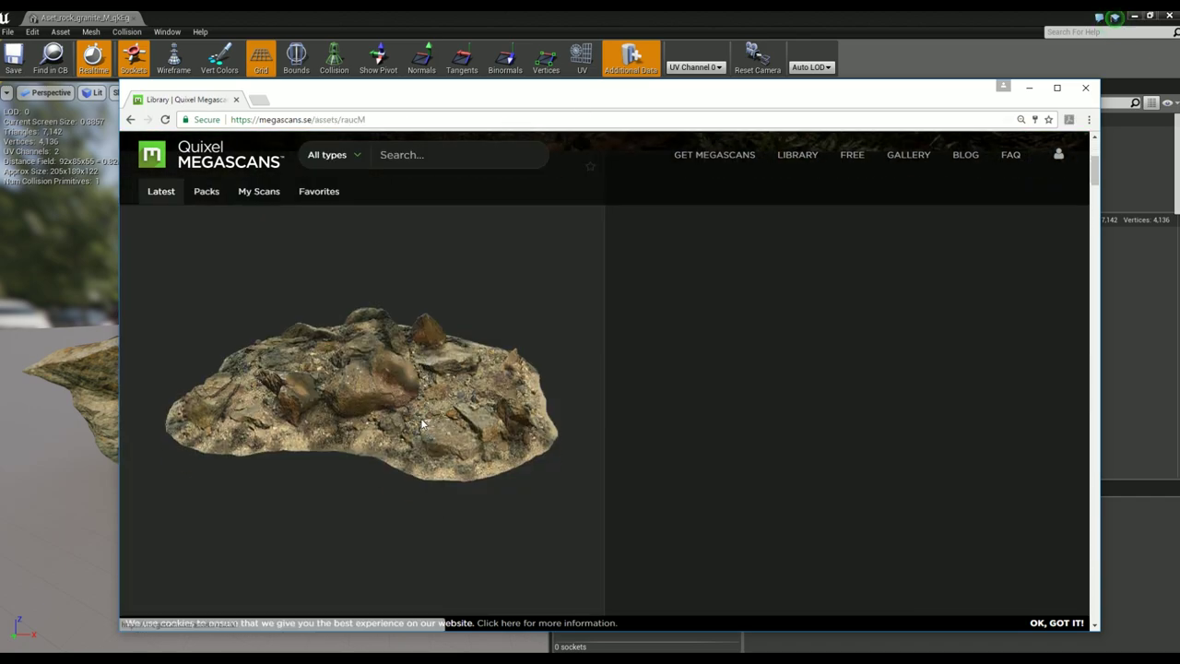
pyautogui.click(387, 387)
# Step: Set the Rock Granite download resolution to 4096x4096 and enable Highpoly, Source ZTool, All LODs, Brushes and LOD Normals
pyautogui.click(901, 280)
pyautogui.click(893, 306)
pyautogui.click(905, 262)
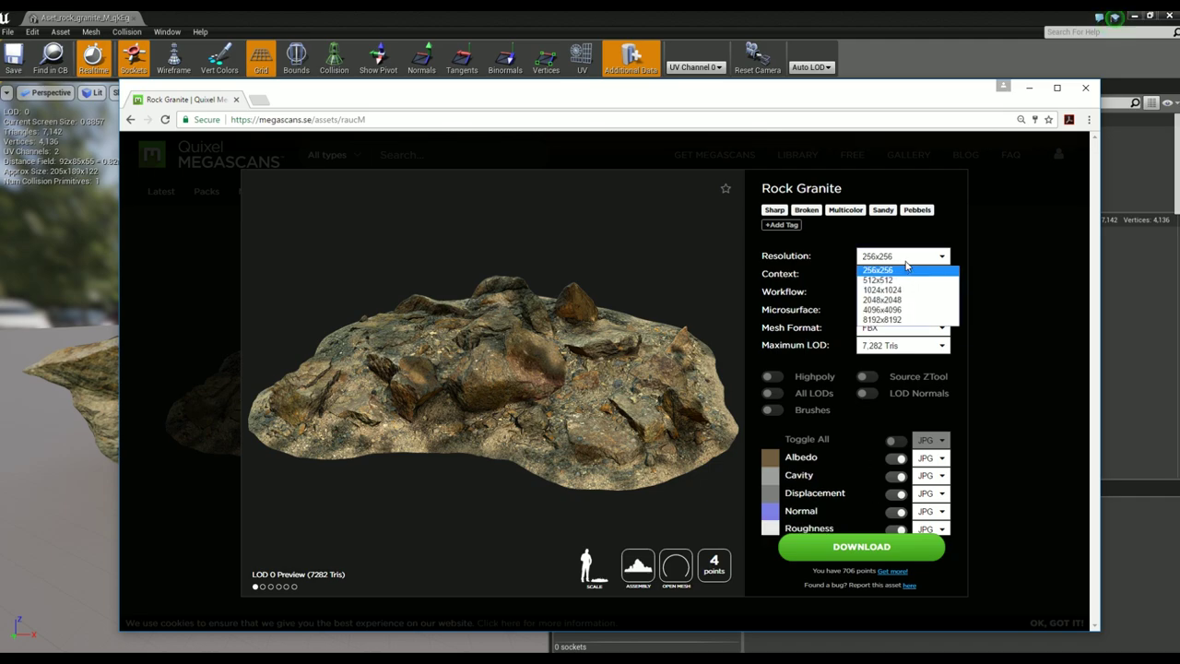
pyautogui.click(887, 310)
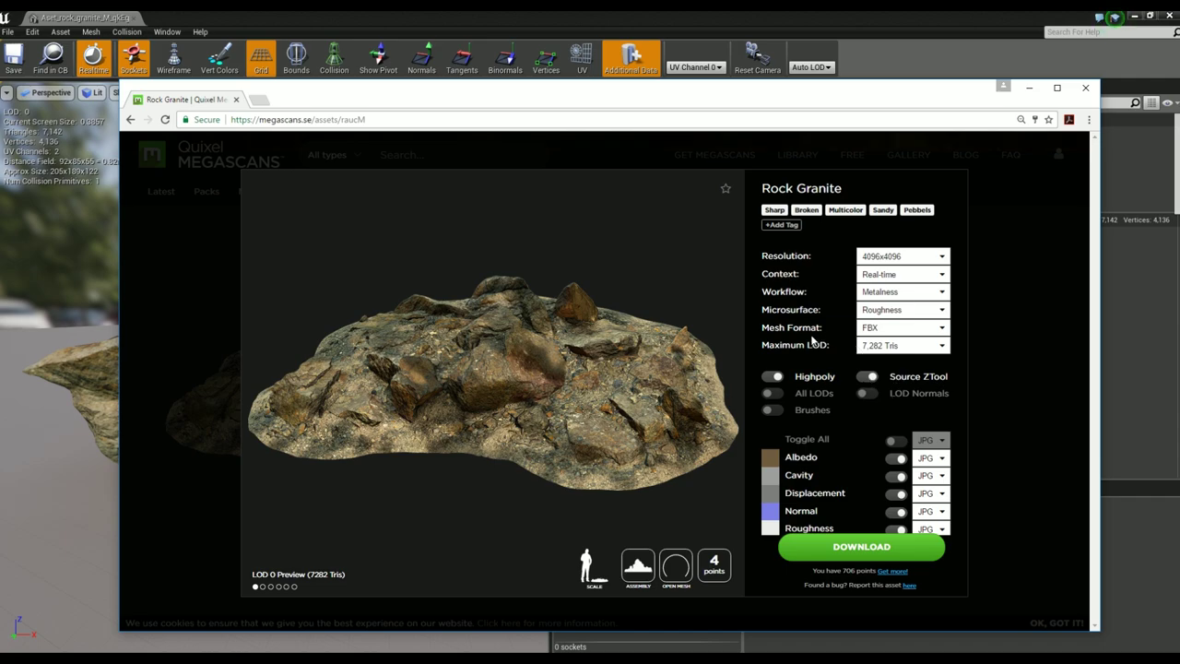
pyautogui.click(774, 393)
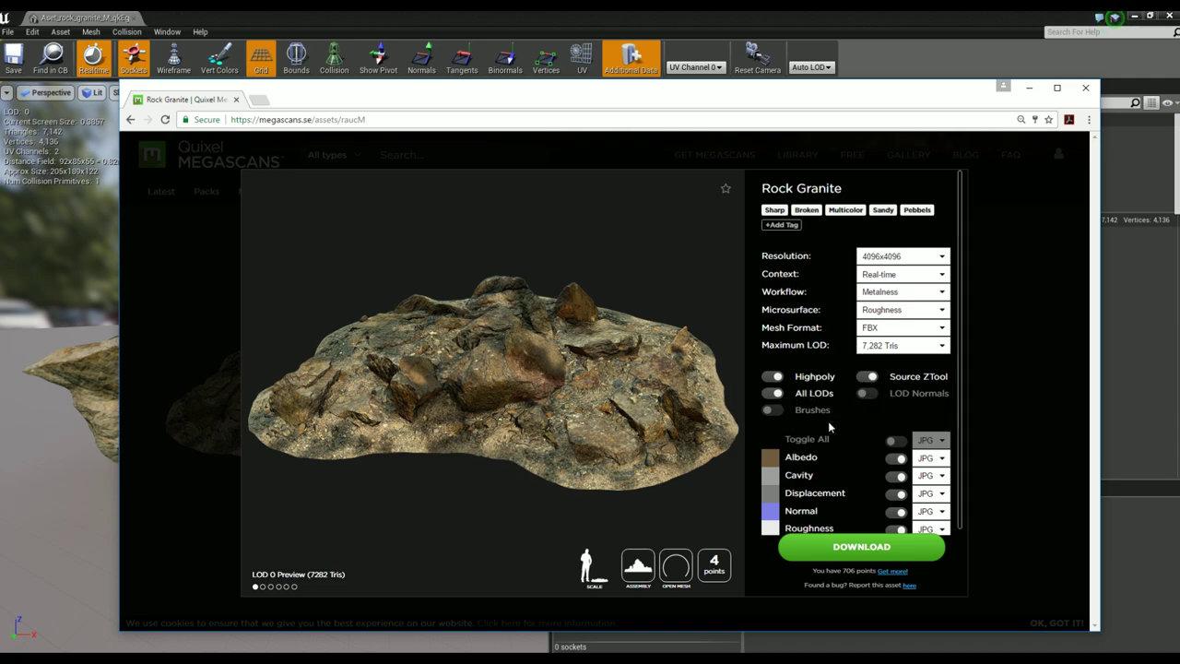
pyautogui.click(768, 410)
pyautogui.click(871, 393)
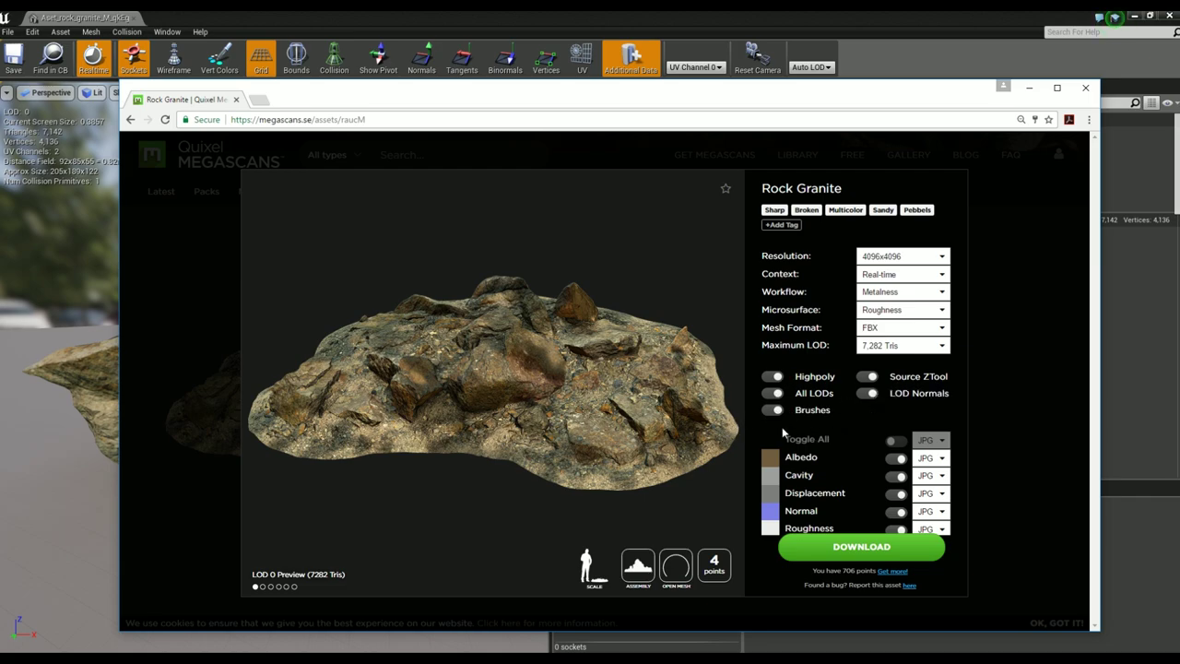
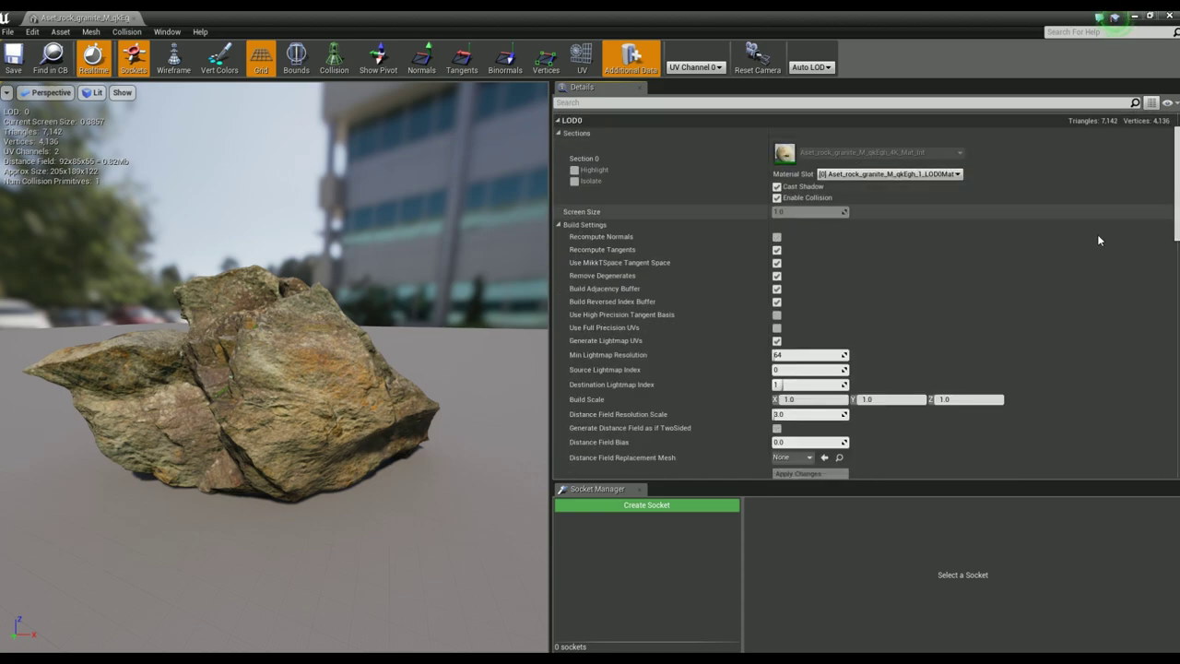
# Step: Set the LOD group of granite mesh qkEgh to SmallProp, accepting the overwrite of its current settings
pyautogui.scroll(-3, 1097, 234)
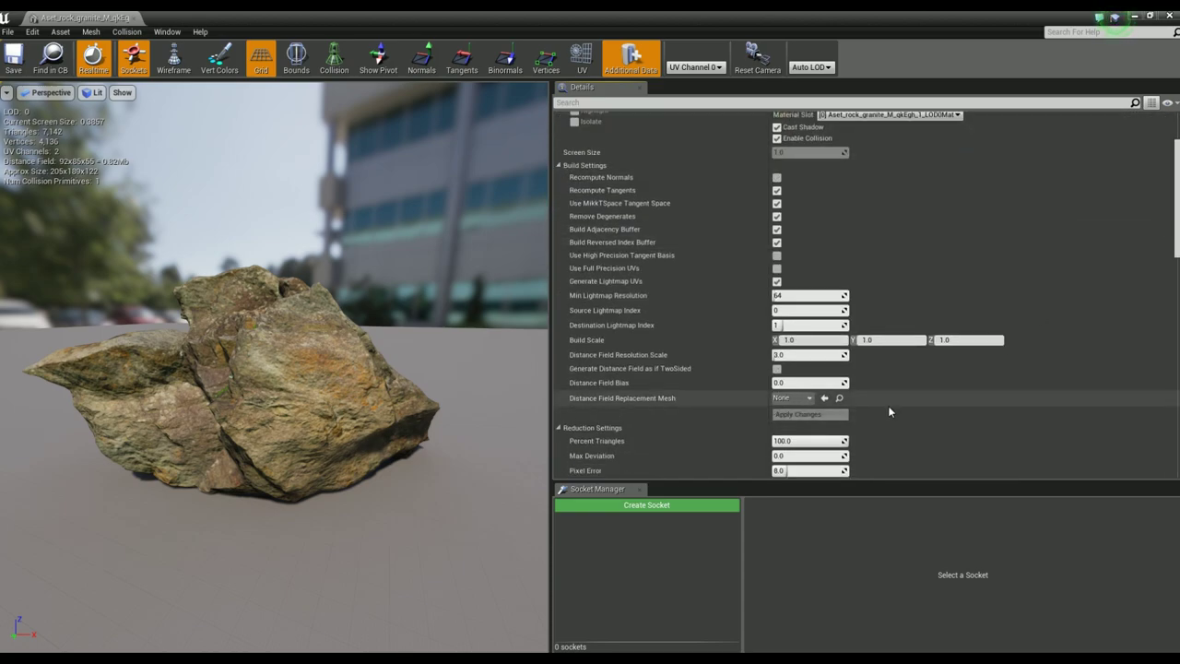
pyautogui.scroll(-10, 954, 392)
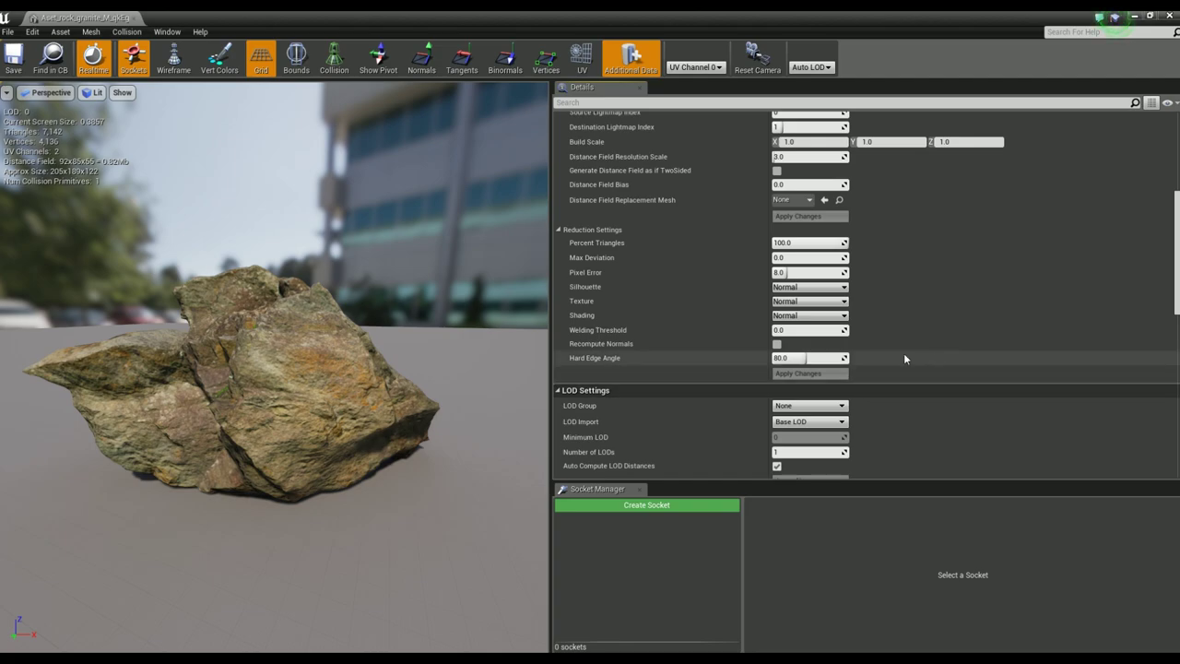
pyautogui.click(807, 407)
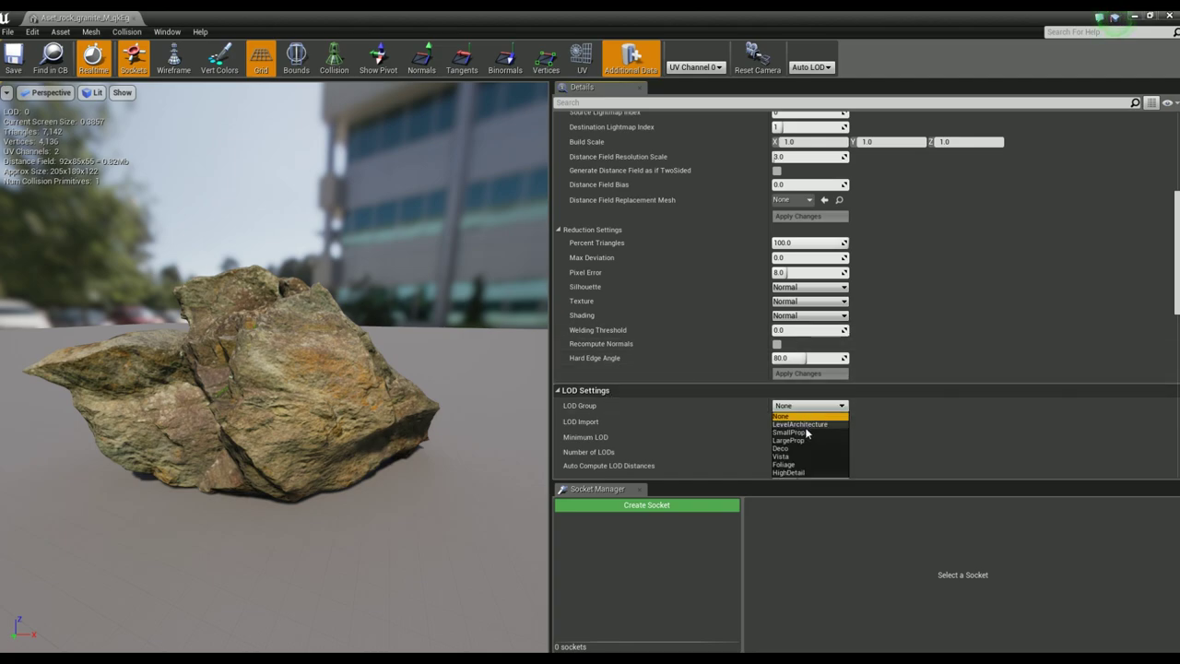
pyautogui.click(807, 431)
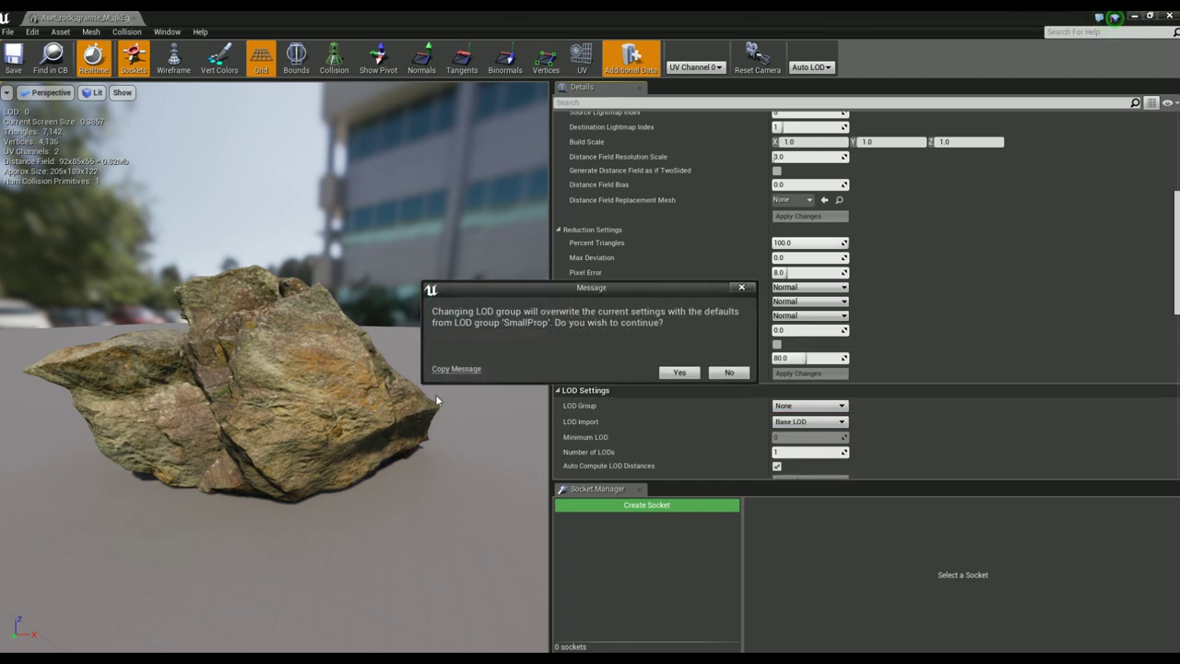
pyautogui.click(678, 374)
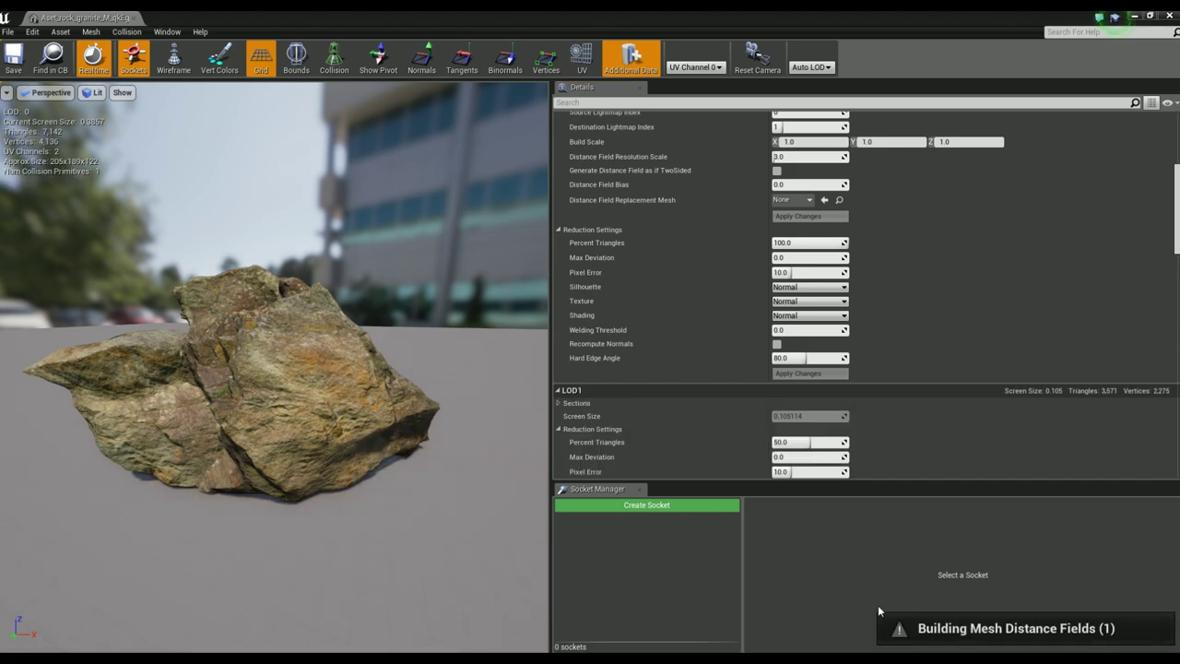
# Step: Examine how the granite mesh's LOD level and triangle count change with viewing distance, and minimise the mesh editor
pyautogui.moveTo(248, 295)
pyautogui.mouseDown()
pyautogui.moveTo(341, 373)
pyautogui.moveTo(338, 346)
pyautogui.moveTo(306, 327)
pyautogui.mouseUp()
pyautogui.scroll(5, 243, 318)
pyautogui.scroll(-3, 247, 316)
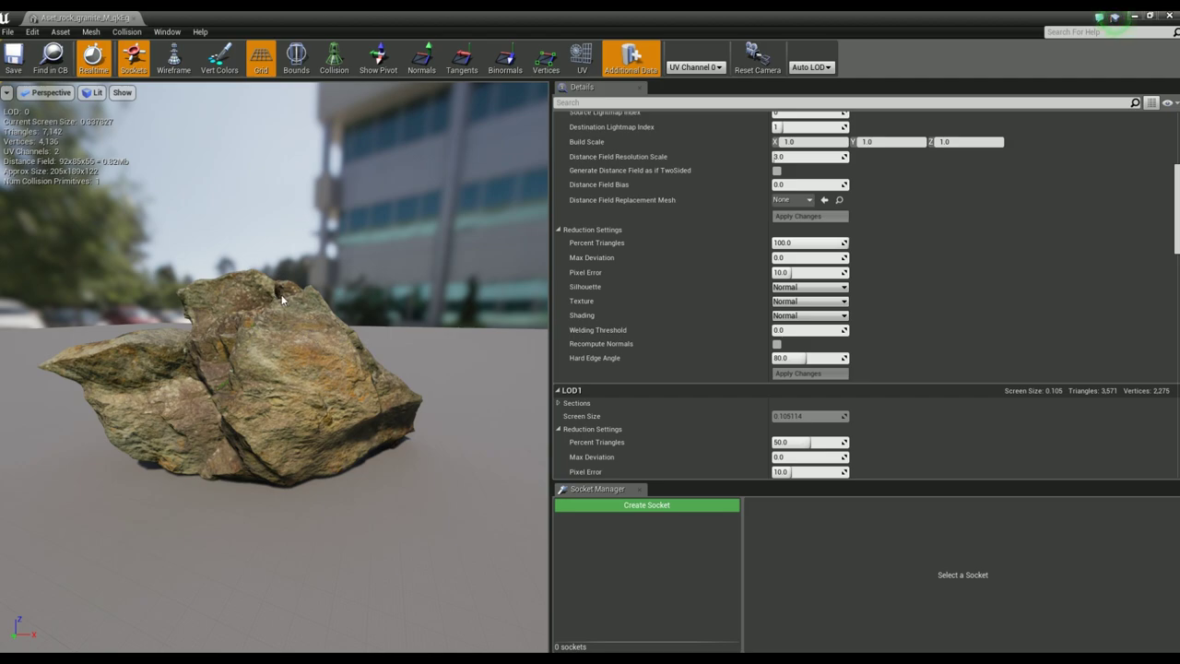
pyautogui.moveTo(317, 346)
pyautogui.mouseDown()
pyautogui.moveTo(369, 354)
pyautogui.moveTo(313, 348)
pyautogui.mouseUp()
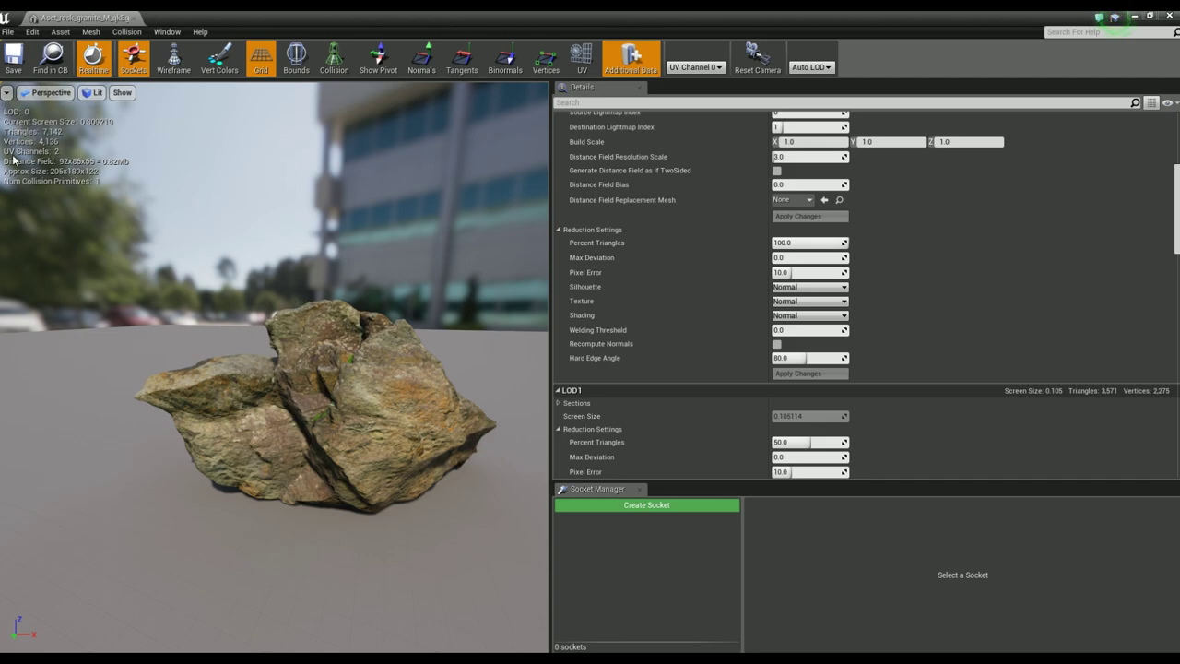
pyautogui.scroll(-8, 291, 324)
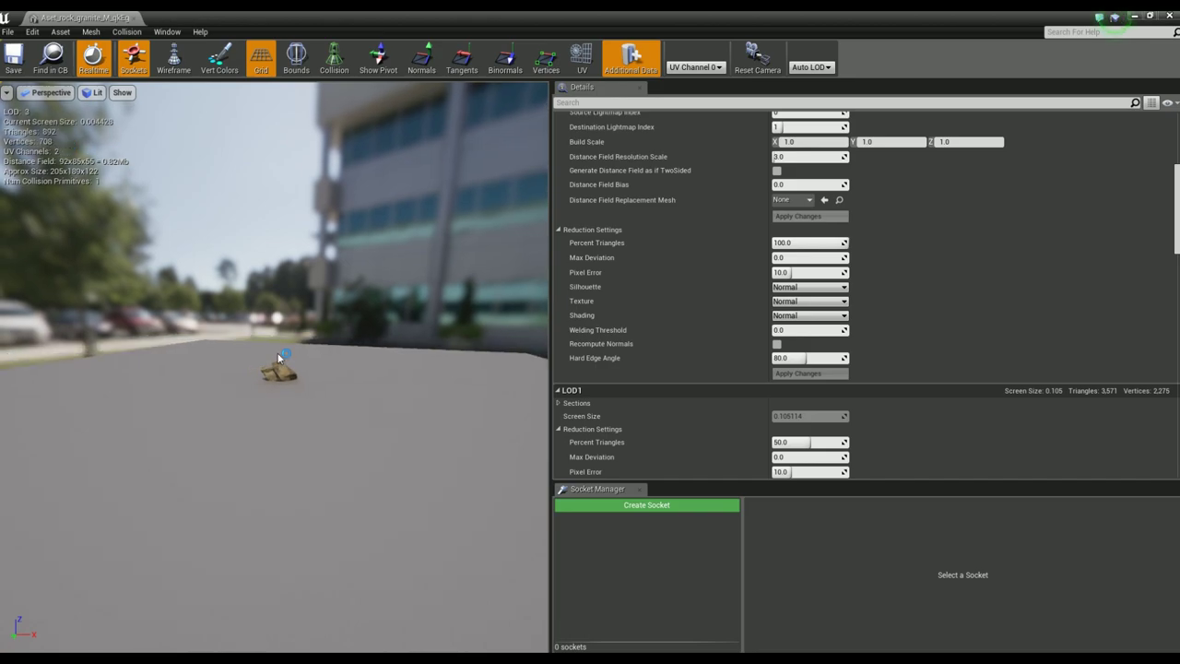
pyautogui.scroll(5, 280, 397)
pyautogui.scroll(5, 280, 398)
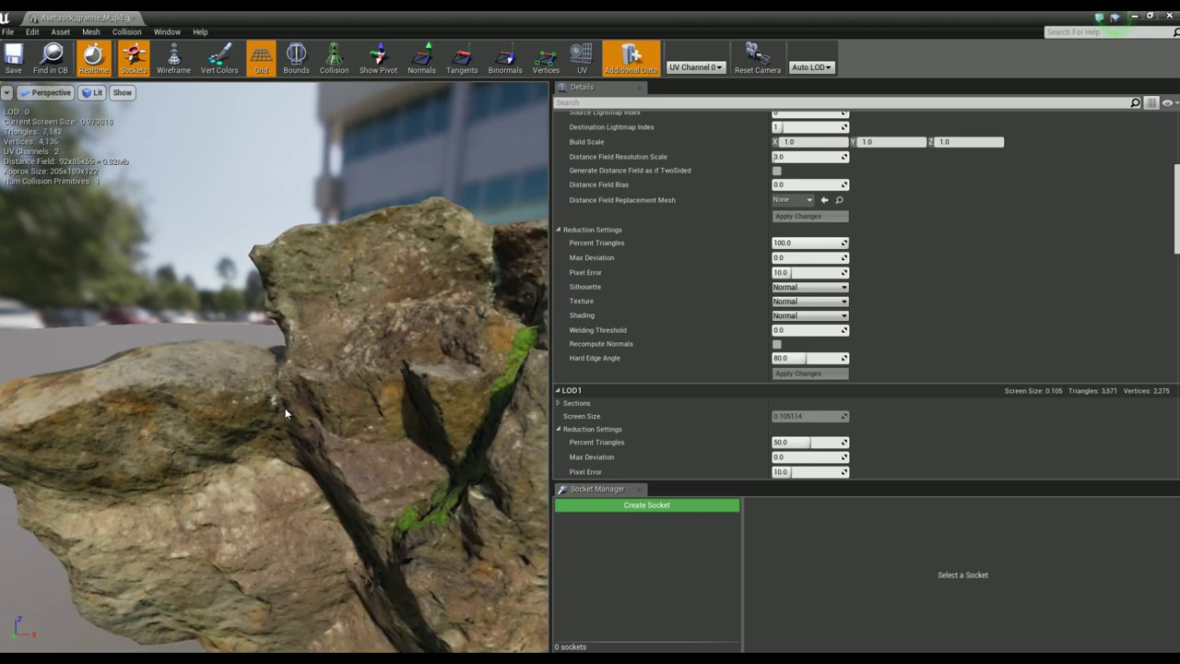
pyautogui.scroll(-4, 285, 407)
pyautogui.scroll(-5, 286, 412)
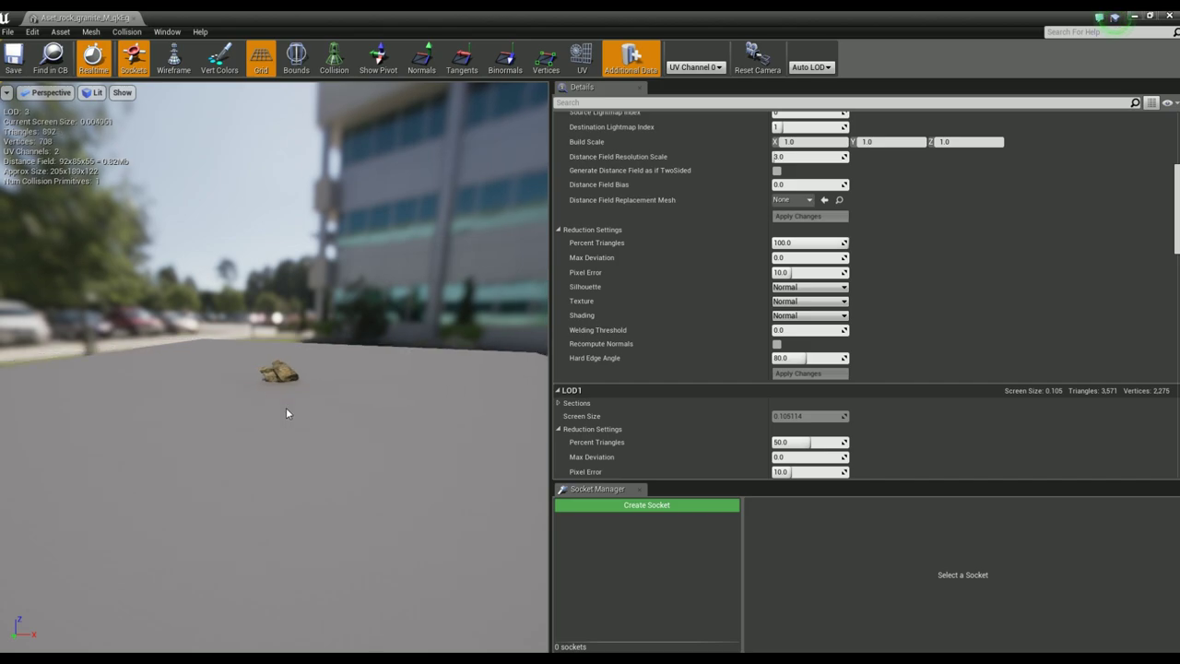
pyautogui.scroll(3, 281, 406)
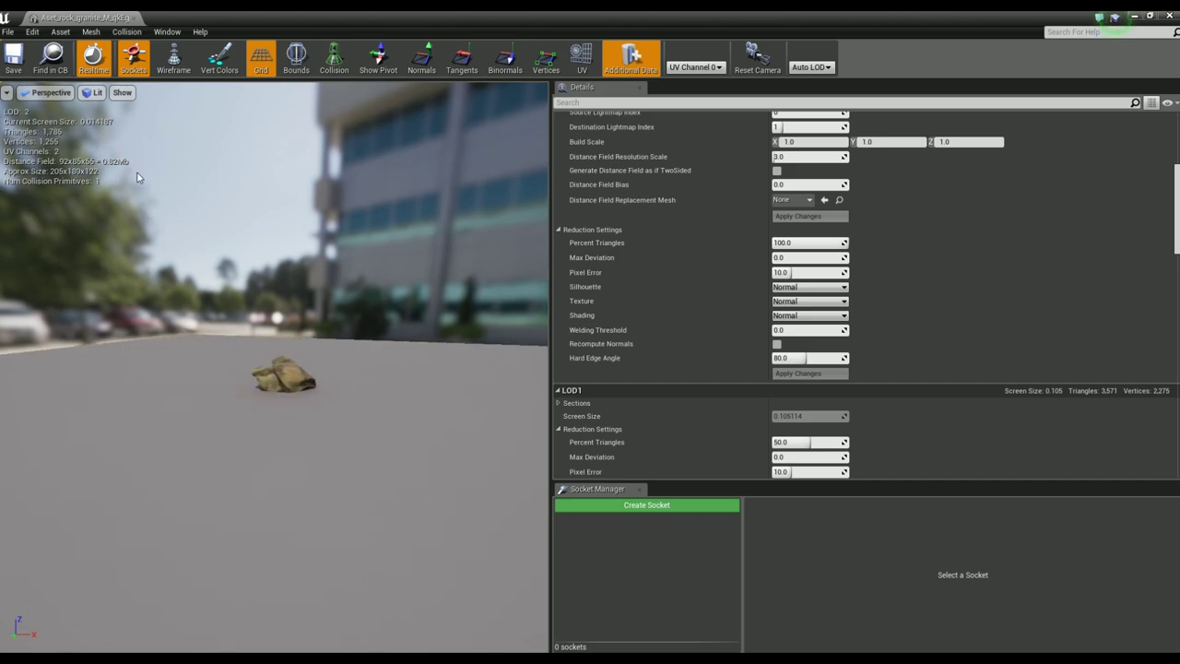
pyautogui.click(1136, 19)
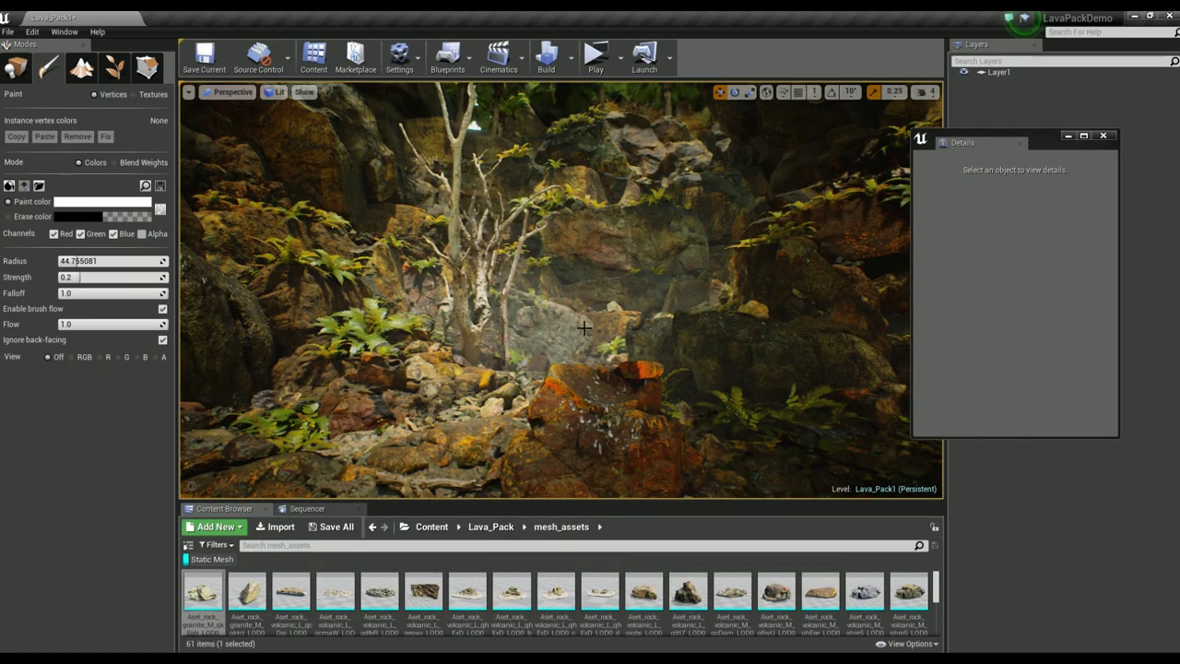
# Step: Select the large volcanic rock behind the tree and switch the editor from vertex painting to Place mode
pyautogui.moveTo(553, 295); pyautogui.dragTo(550, 361, button='right')
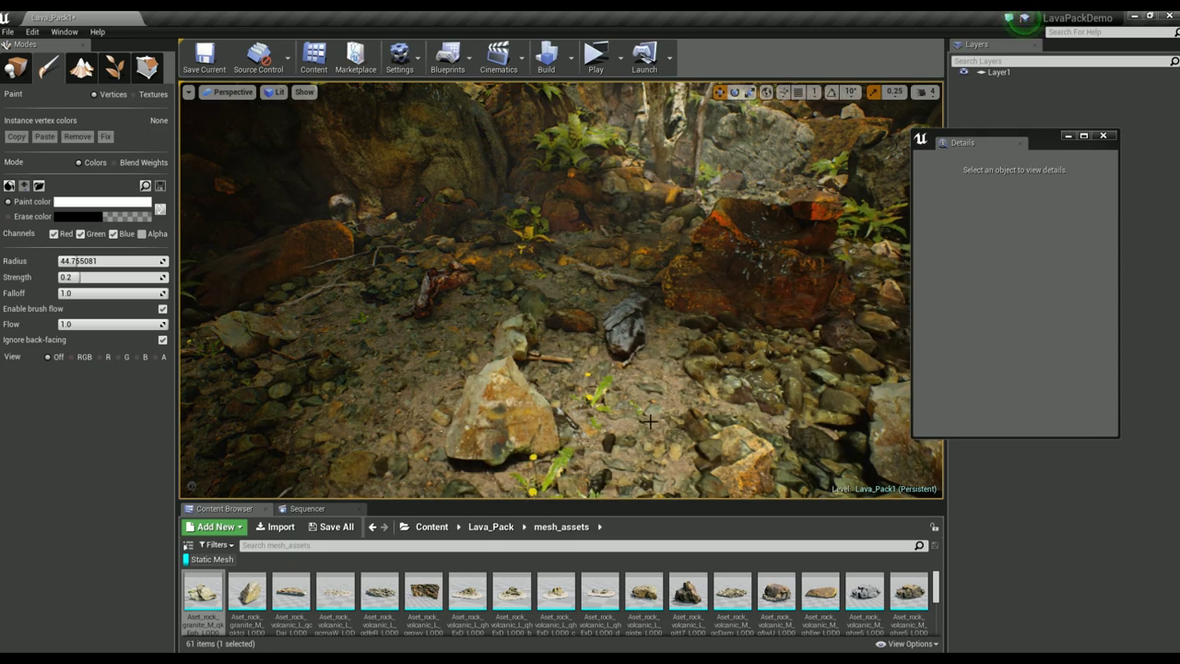
pyautogui.moveTo(679, 416); pyautogui.dragTo(646, 387, button='right')
pyautogui.moveTo(526, 277); pyautogui.dragTo(526, 307, button='right')
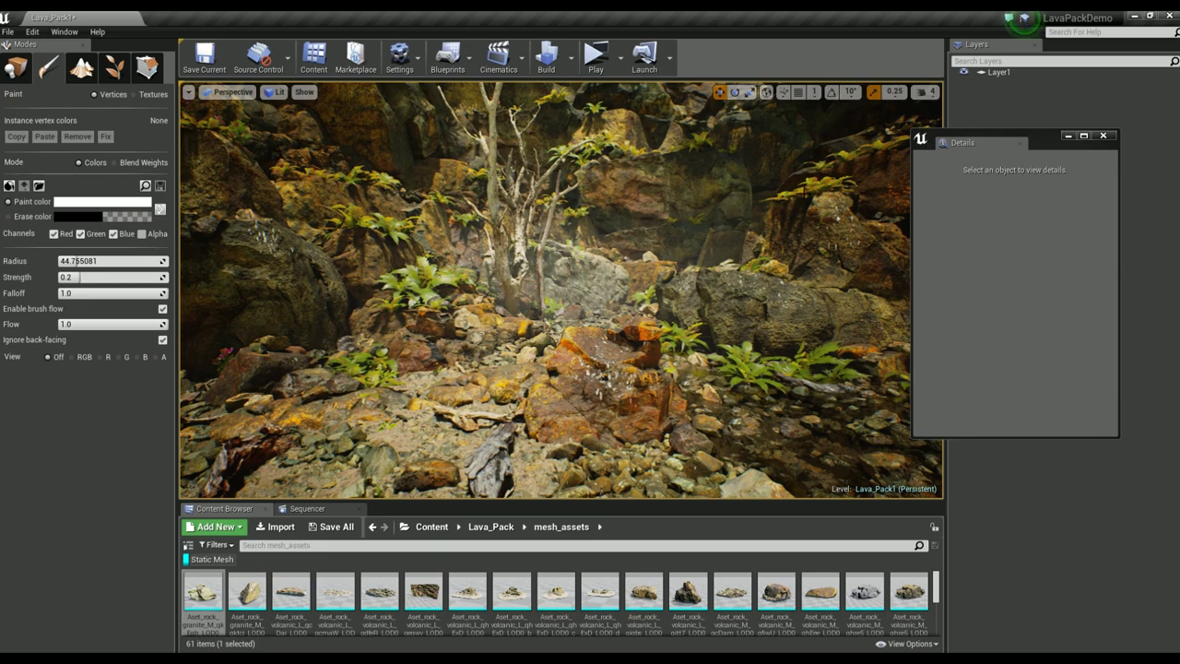
pyautogui.click(596, 233)
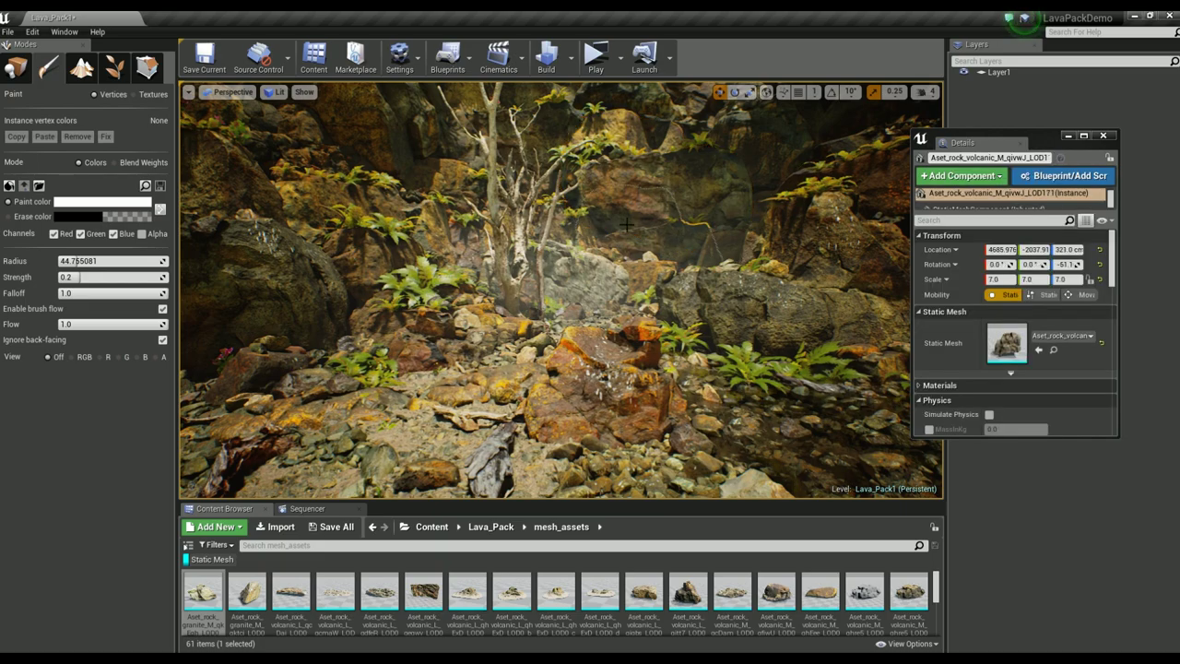
pyautogui.click(16, 66)
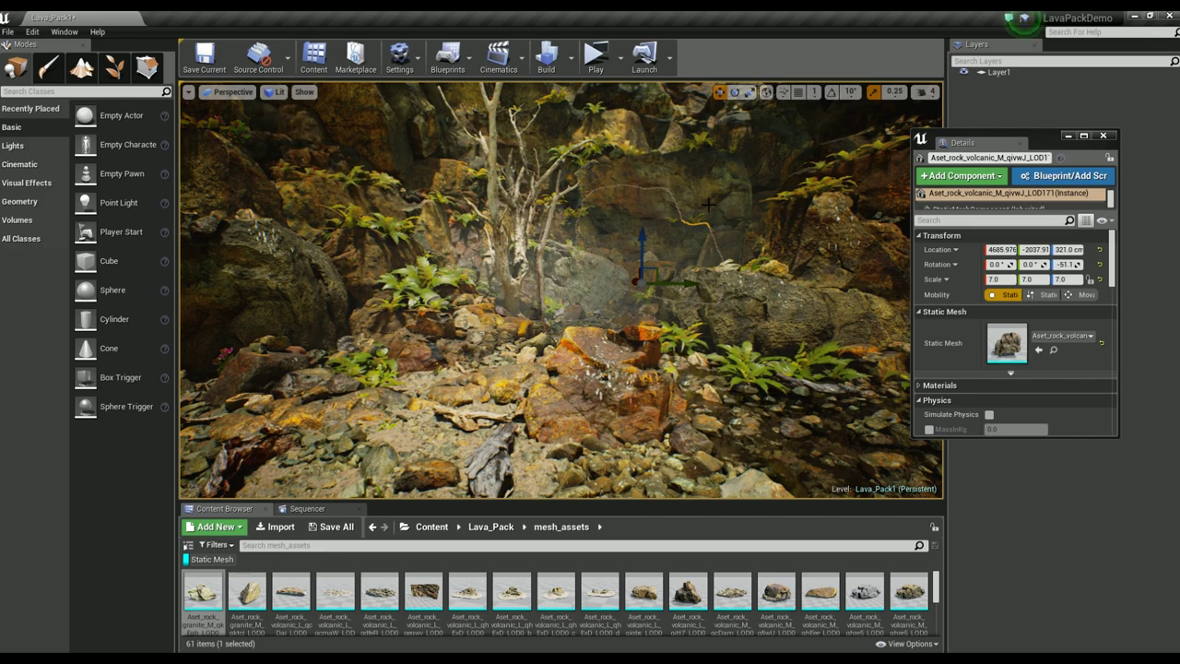
# Step: Clear the rock selection, minimise the floating Details window and examine the pebble ground, ferns and fallen log up close
pyautogui.moveTo(527, 402); pyautogui.dragTo(628, 424, button='right')
pyautogui.press('Escape')
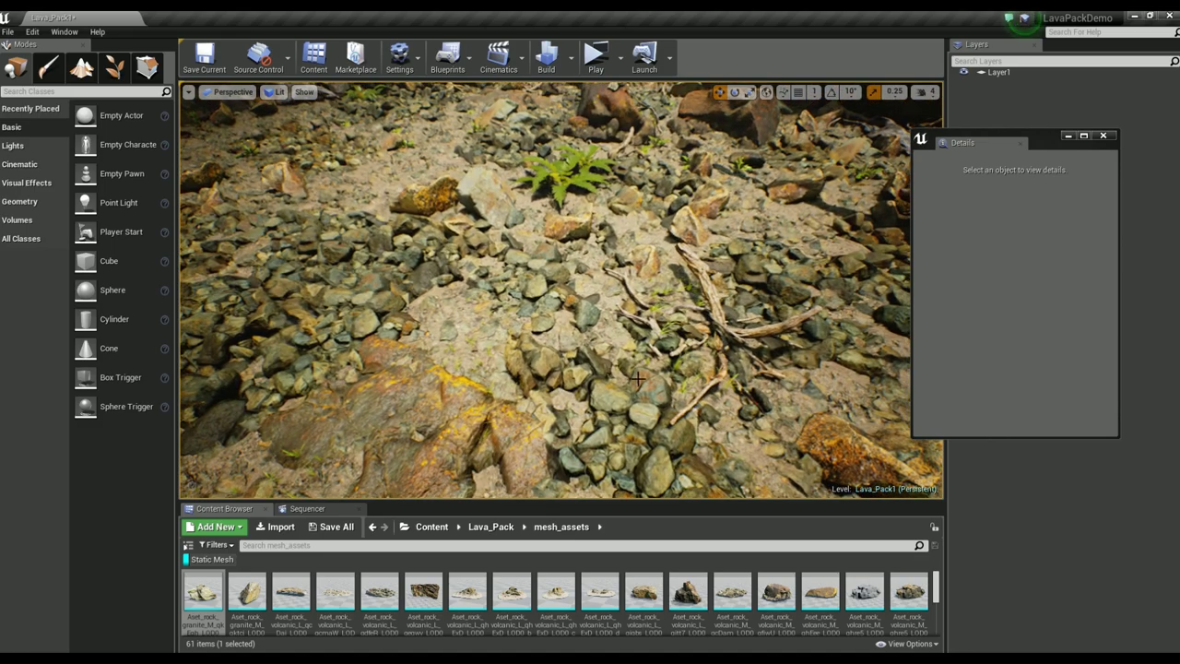
pyautogui.moveTo(637, 378); pyautogui.dragTo(670, 399, button='right')
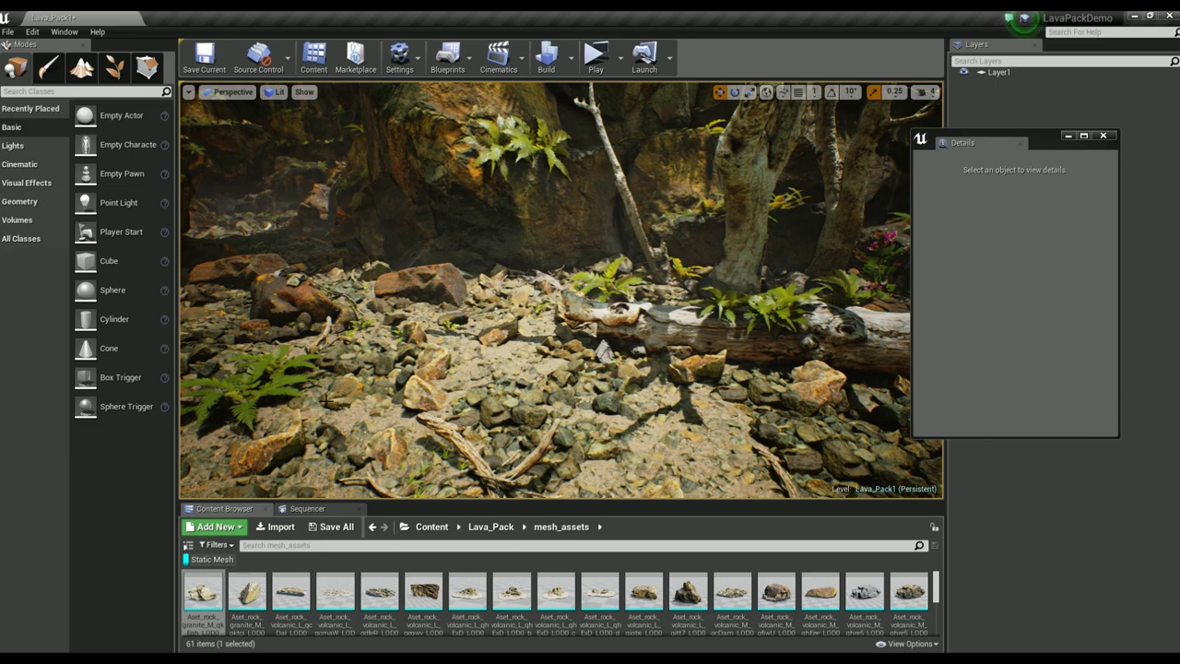
pyautogui.moveTo(604, 412); pyautogui.dragTo(598, 435, button='right')
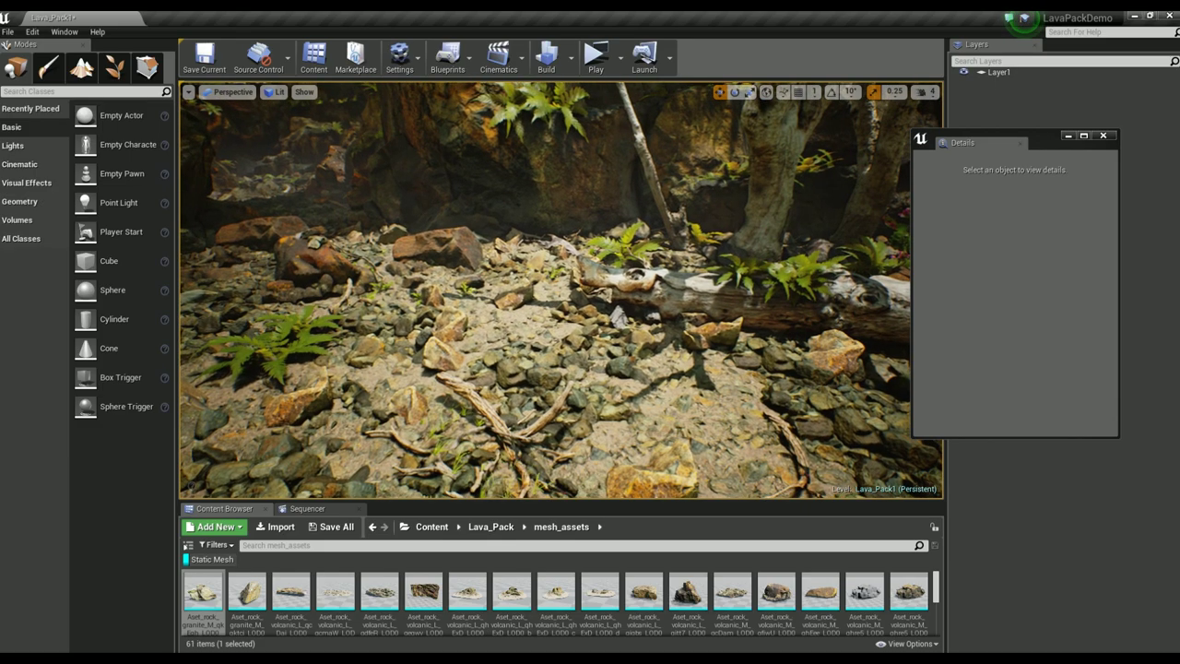
pyautogui.click(1068, 136)
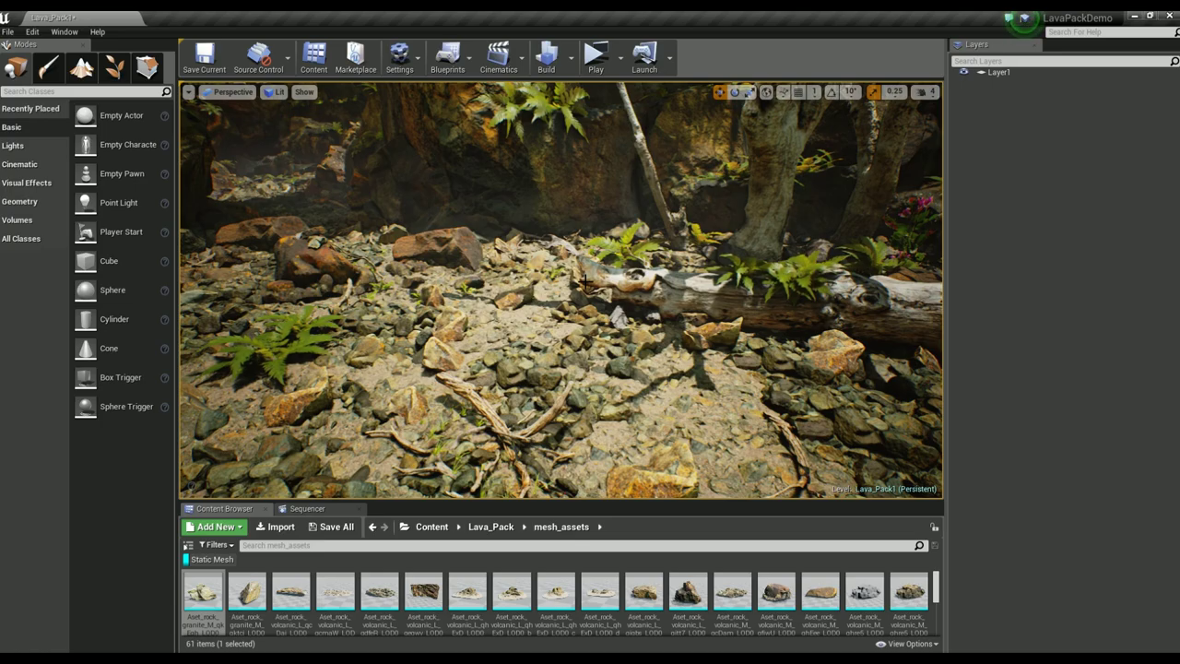
pyautogui.moveTo(522, 295); pyautogui.dragTo(526, 301, button='right')
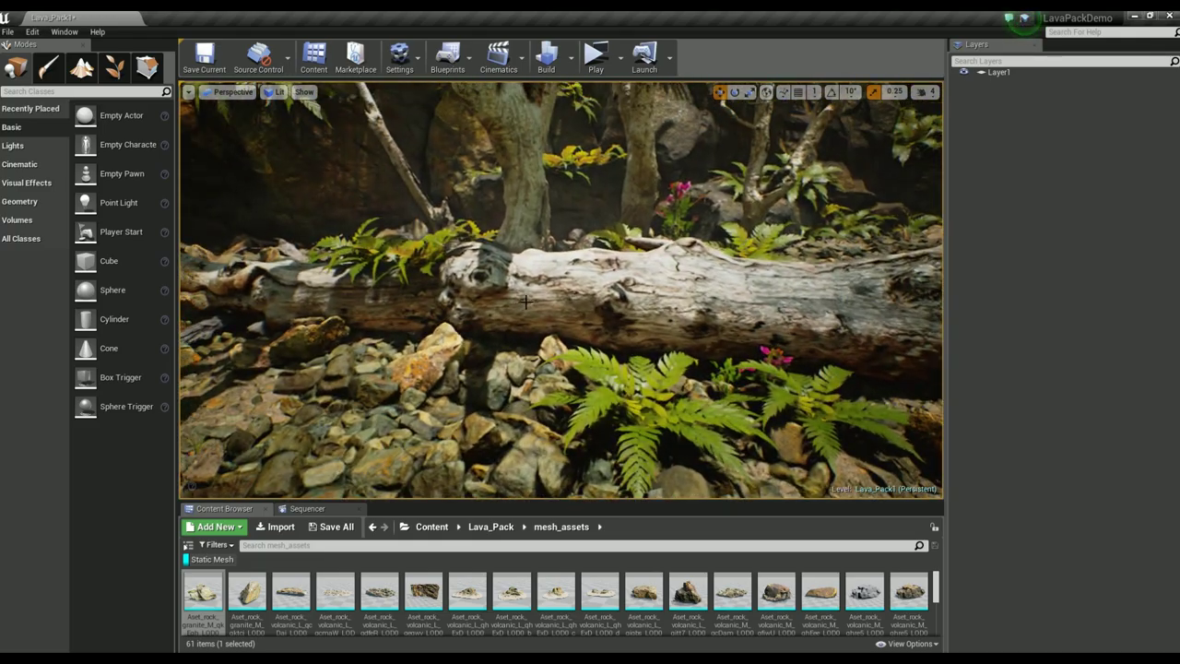
pyautogui.scroll(-1, 526, 301)
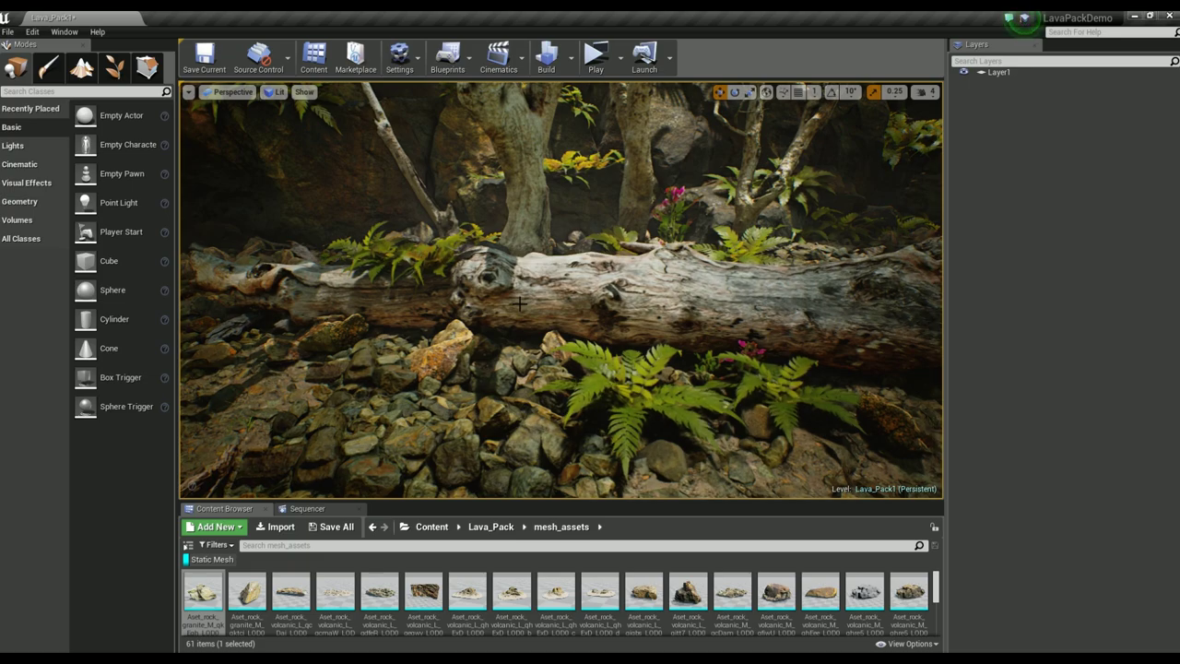
pyautogui.moveTo(501, 307); pyautogui.dragTo(493, 334, button='right')
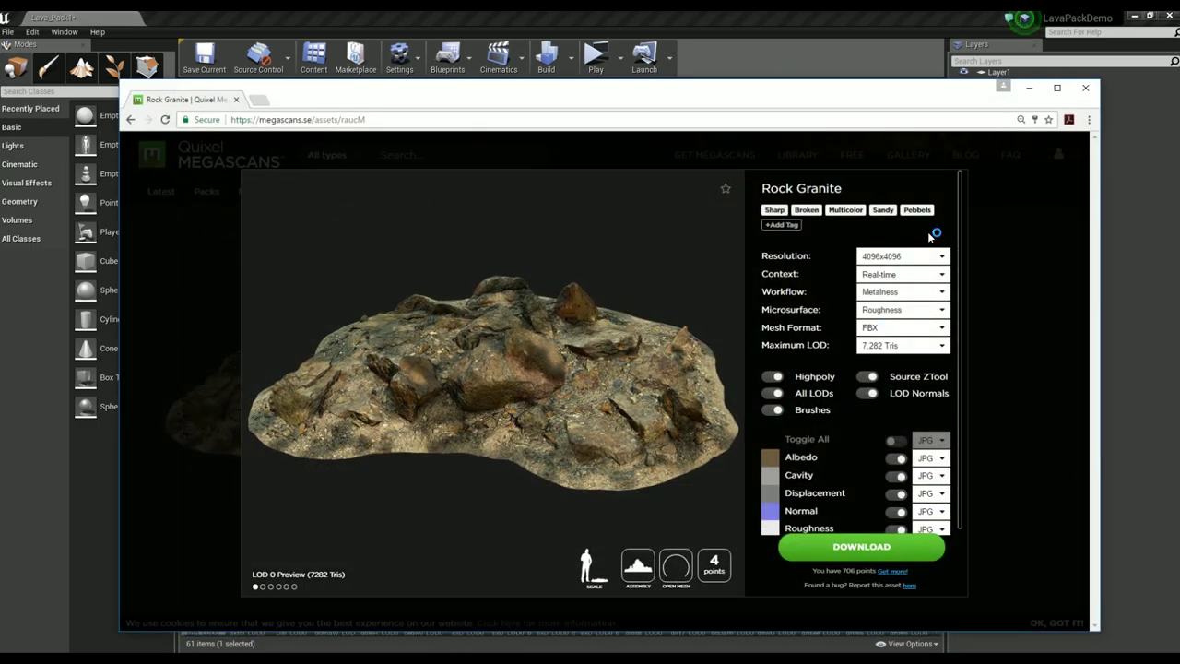
# Step: Close the Rock Granite asset view and go to the Megascans home page
pyautogui.click(1024, 224)
pyautogui.click(210, 155)
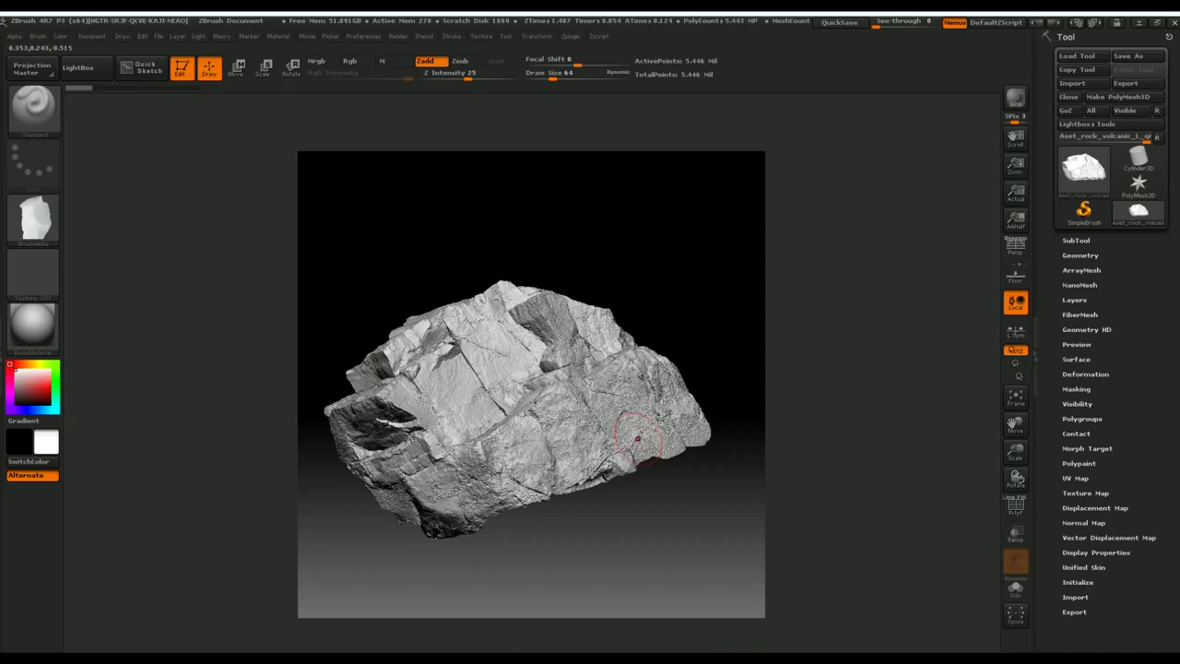
# Step: Switch to ZBrush and examine the high-poly volcanic rock's surface detail up close and from several sides
pyautogui.moveTo(607, 215); pyautogui.dragTo(614, 219)
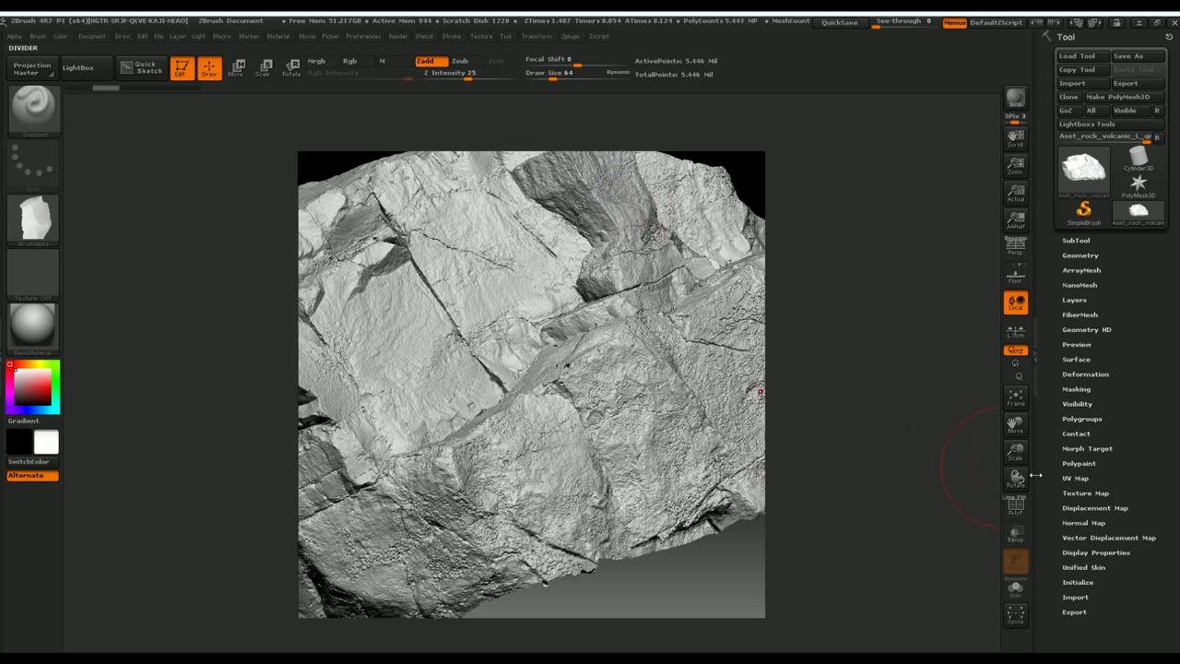
pyautogui.moveTo(1015, 452); pyautogui.dragTo(685, 408)
pyautogui.press('f')
pyautogui.moveTo(719, 248)
pyautogui.mouseDown()
pyautogui.moveTo(744, 264)
pyautogui.moveTo(738, 274)
pyautogui.mouseUp()
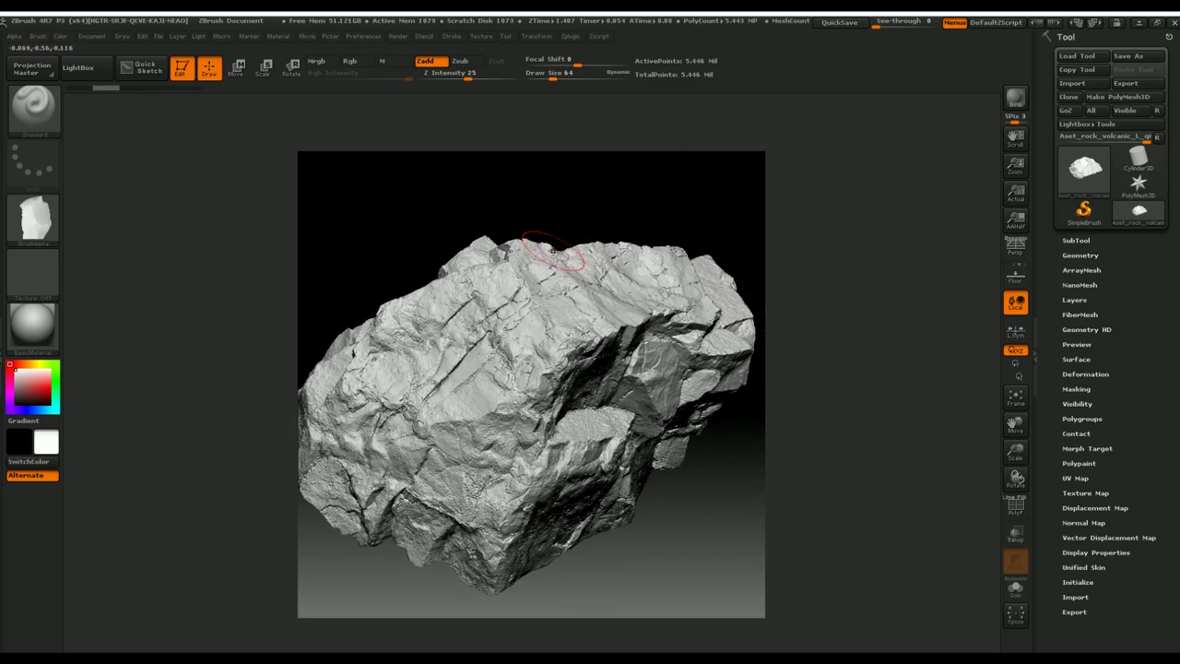
pyautogui.moveTo(693, 566)
pyautogui.mouseDown()
pyautogui.moveTo(665, 518)
pyautogui.moveTo(645, 198)
pyautogui.moveTo(692, 179)
pyautogui.moveTo(659, 183)
pyautogui.moveTo(707, 179)
pyautogui.moveTo(653, 176)
pyautogui.moveTo(688, 213)
pyautogui.moveTo(663, 265)
pyautogui.moveTo(636, 261)
pyautogui.moveTo(688, 218)
pyautogui.mouseUp()
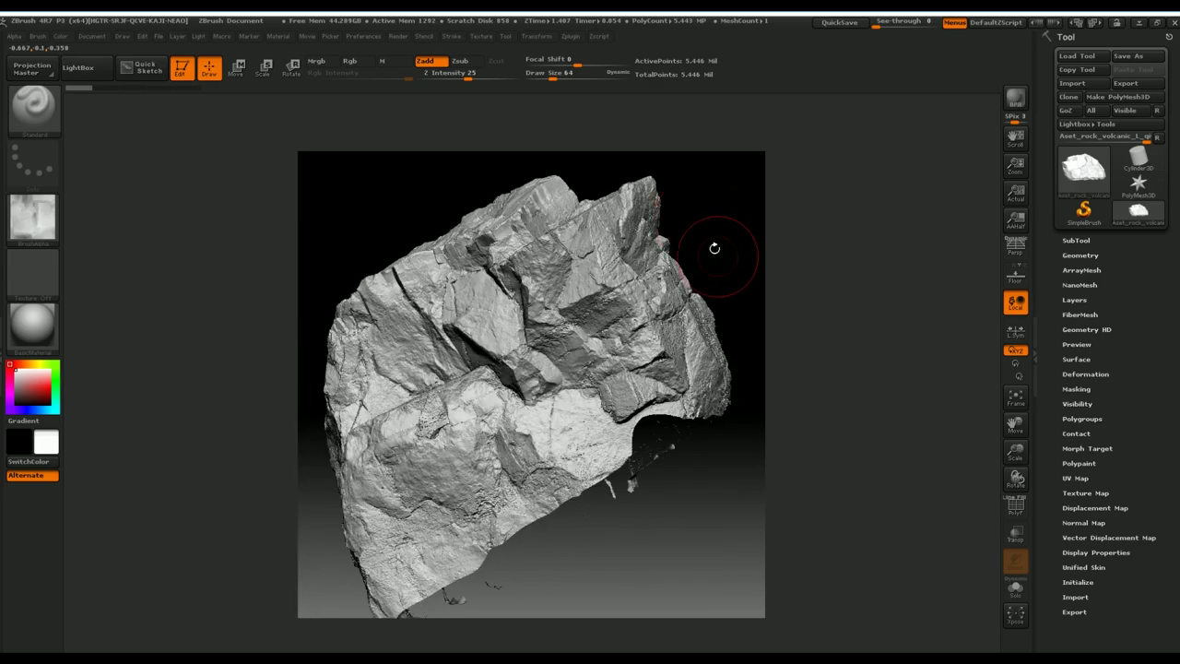
# Step: Turn the rock to an upright view, capture it as a new alpha with GrabDoc and select that captured alpha
pyautogui.moveTo(475, 176); pyautogui.dragTo(384, 325)
pyautogui.moveTo(585, 229)
pyautogui.mouseDown()
pyautogui.moveTo(513, 231)
pyautogui.moveTo(602, 169)
pyautogui.moveTo(563, 369)
pyautogui.mouseUp()
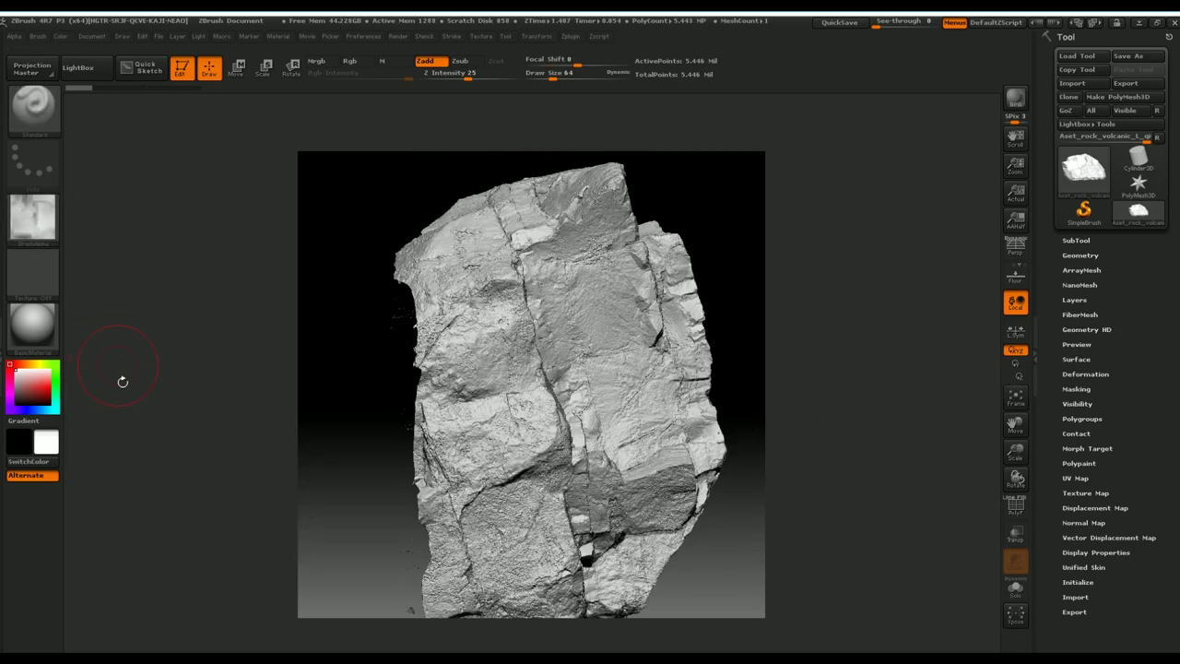
pyautogui.click(32, 235)
pyautogui.click(382, 449)
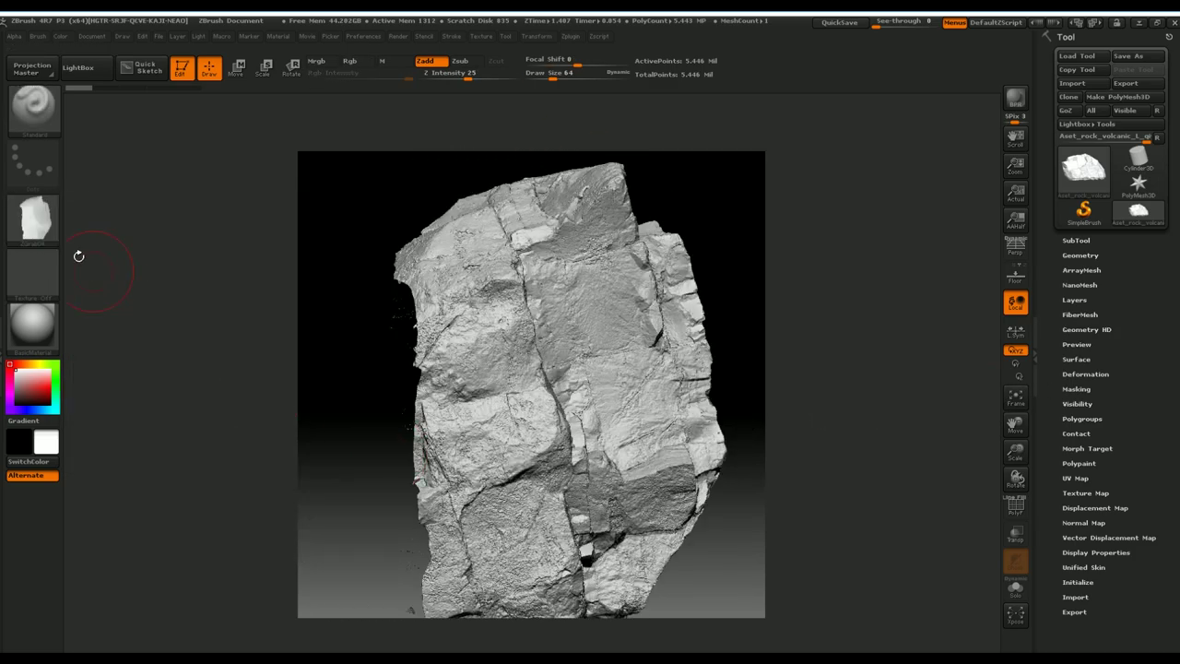
pyautogui.click(41, 229)
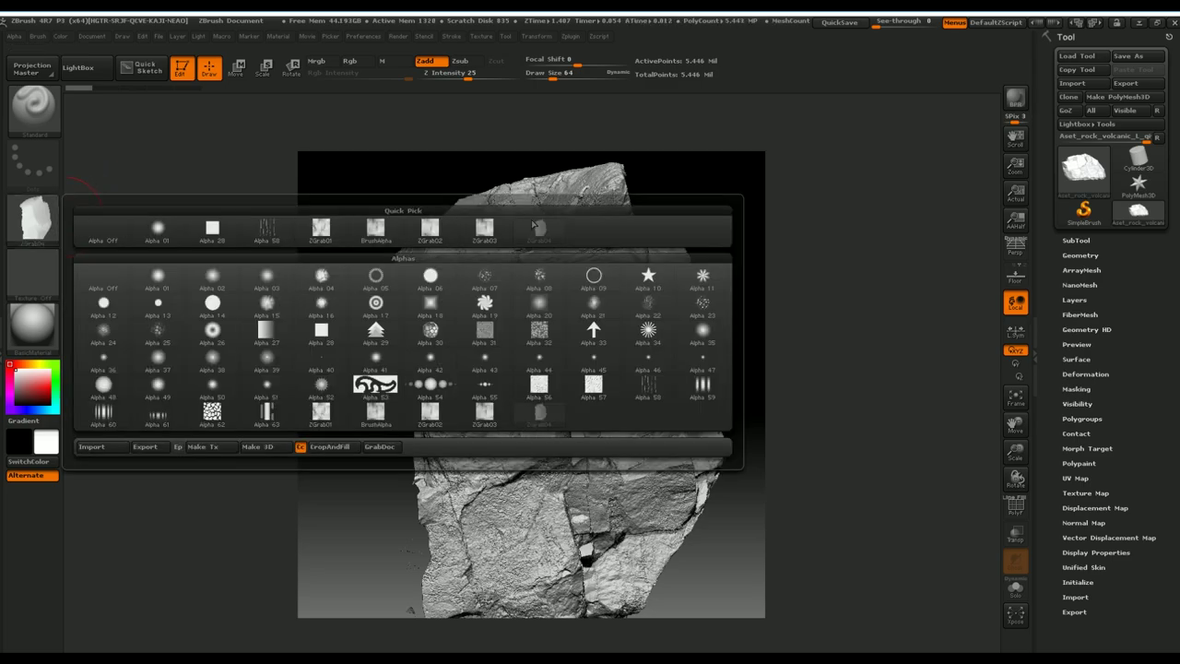
pyautogui.click(545, 234)
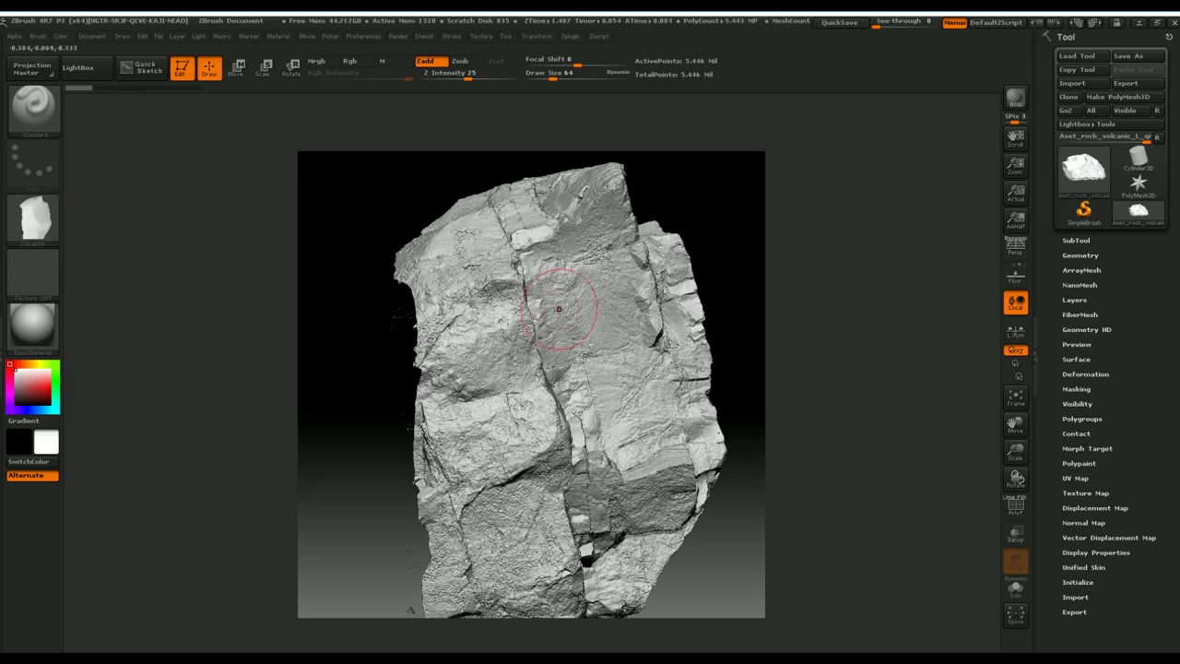
# Step: Examine the rock sculpt's silhouette and cracks from further angles, both close up and as a whole
pyautogui.moveTo(728, 225); pyautogui.dragTo(623, 325)
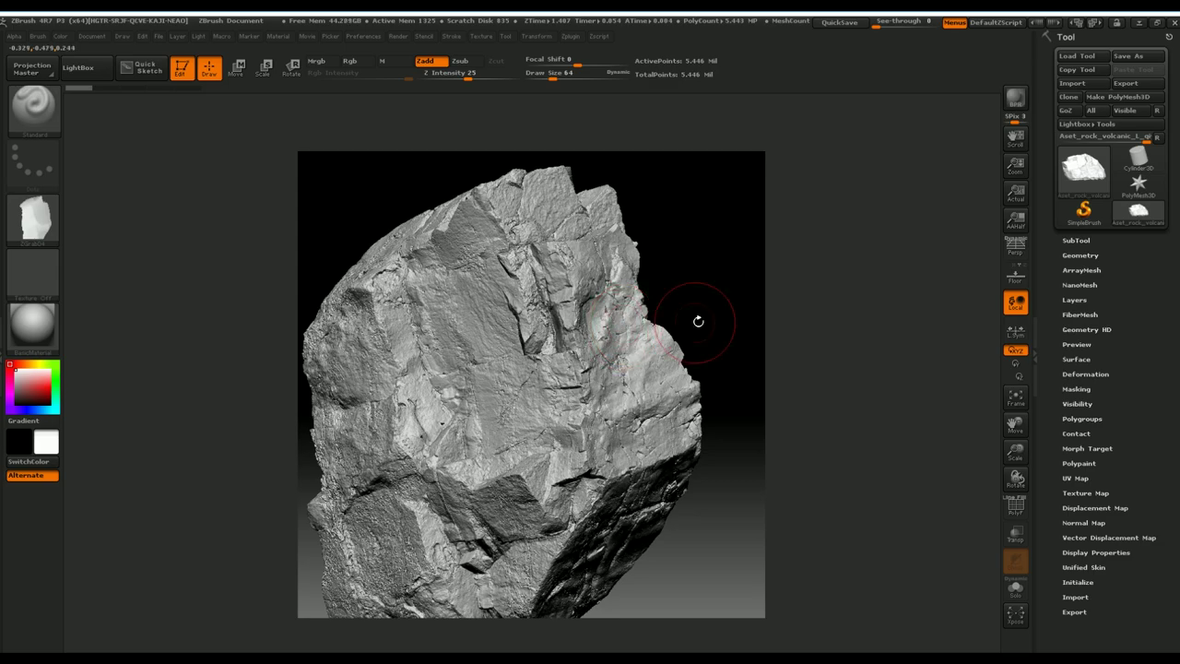
pyautogui.moveTo(698, 319); pyautogui.dragTo(696, 368)
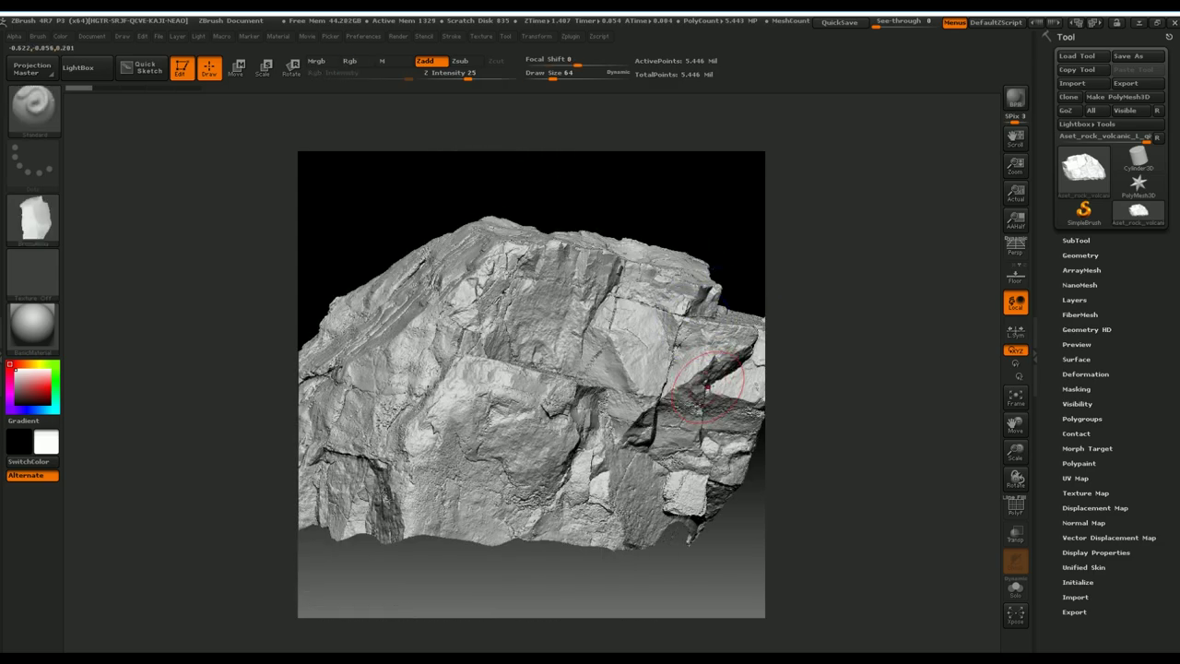
pyautogui.moveTo(1015, 450); pyautogui.dragTo(1008, 445)
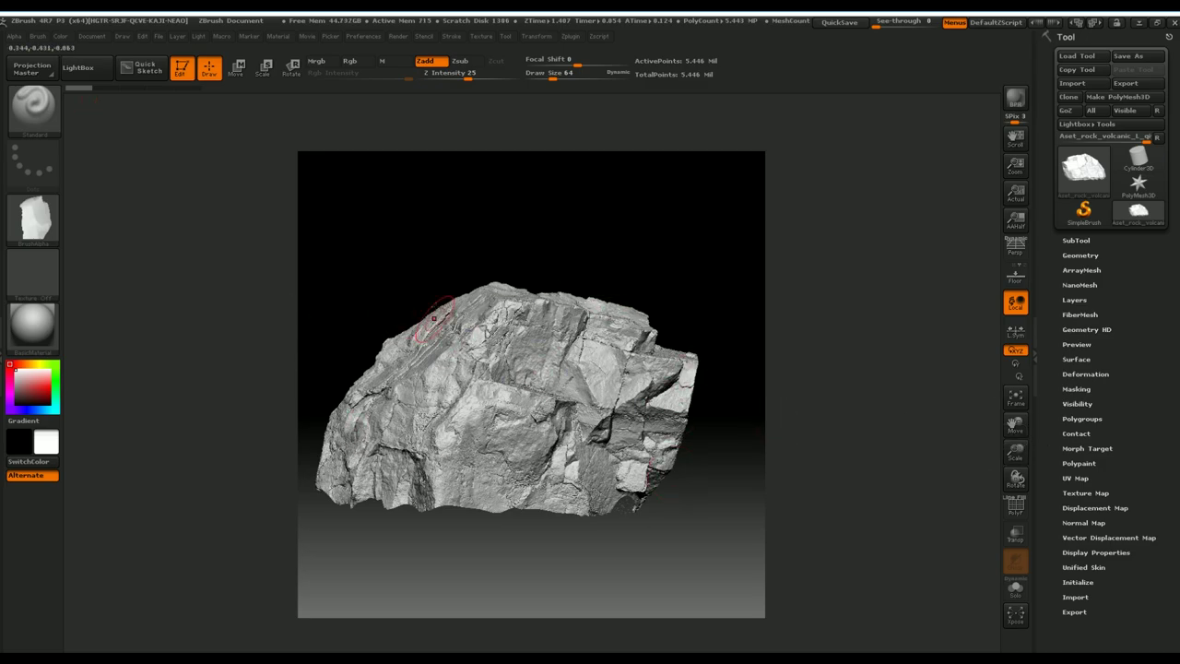
pyautogui.moveTo(711, 329)
pyautogui.mouseDown()
pyautogui.moveTo(668, 295)
pyautogui.moveTo(623, 308)
pyautogui.moveTo(487, 421)
pyautogui.mouseUp()
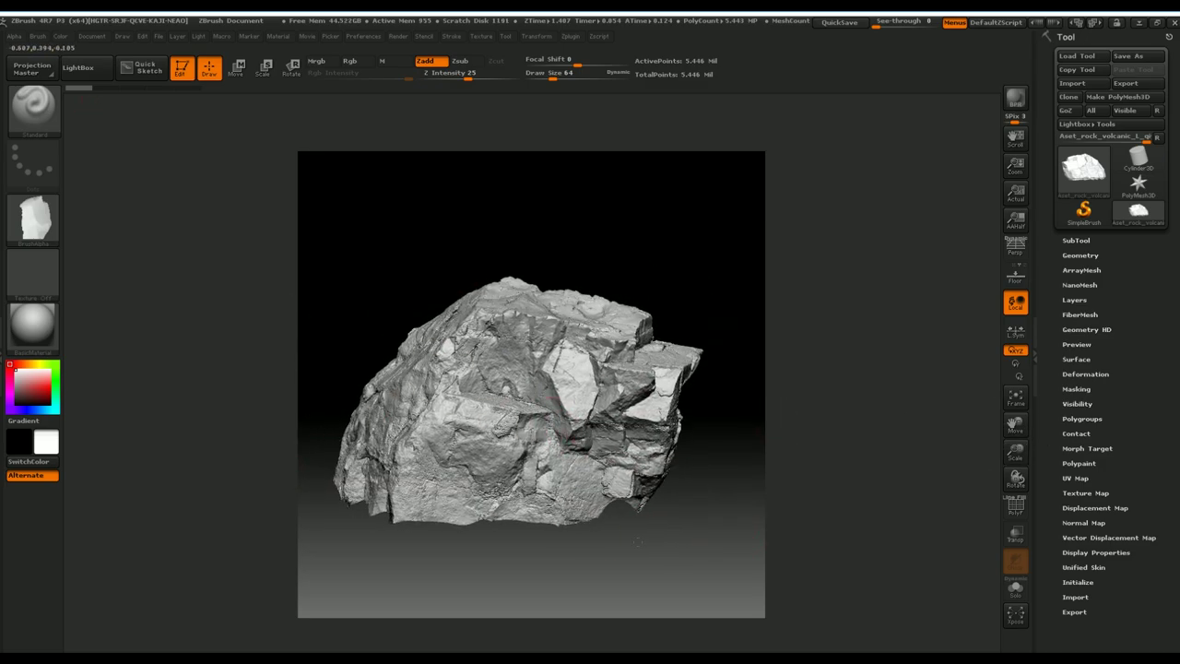
pyautogui.moveTo(637, 539); pyautogui.dragTo(636, 424)
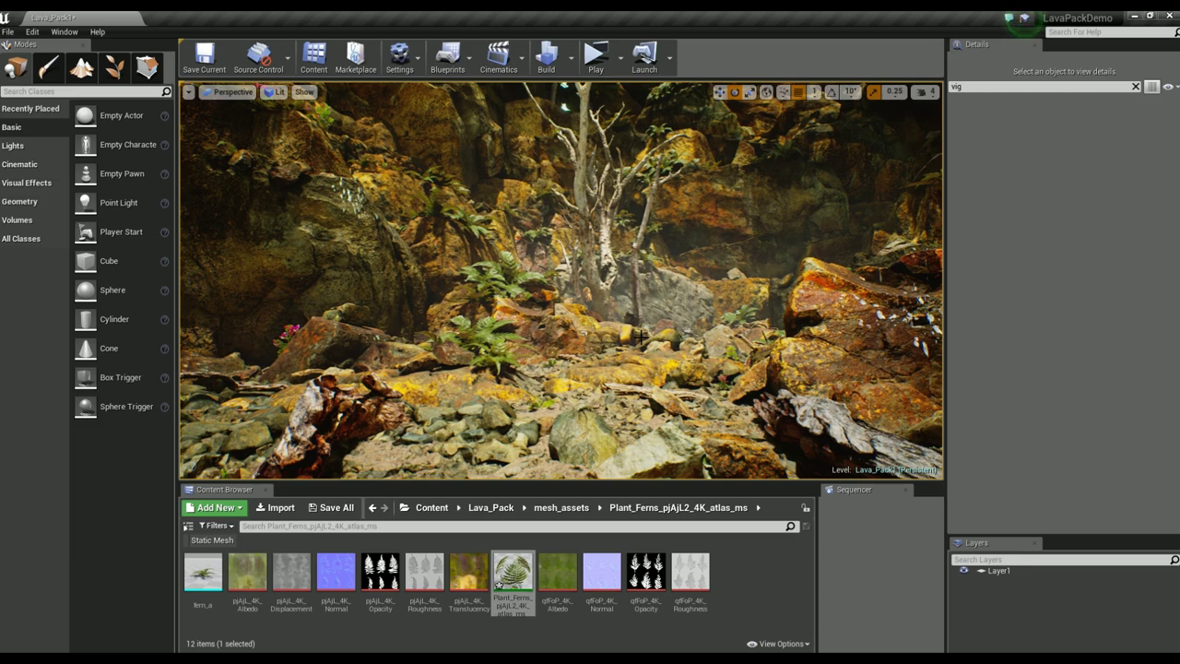
# Step: Switch to the Unreal Editor and examine the lava field scene around the dead tree and orange rock
pyautogui.press('w')
pyautogui.moveTo(640, 337); pyautogui.dragTo(640, 338, button='right')
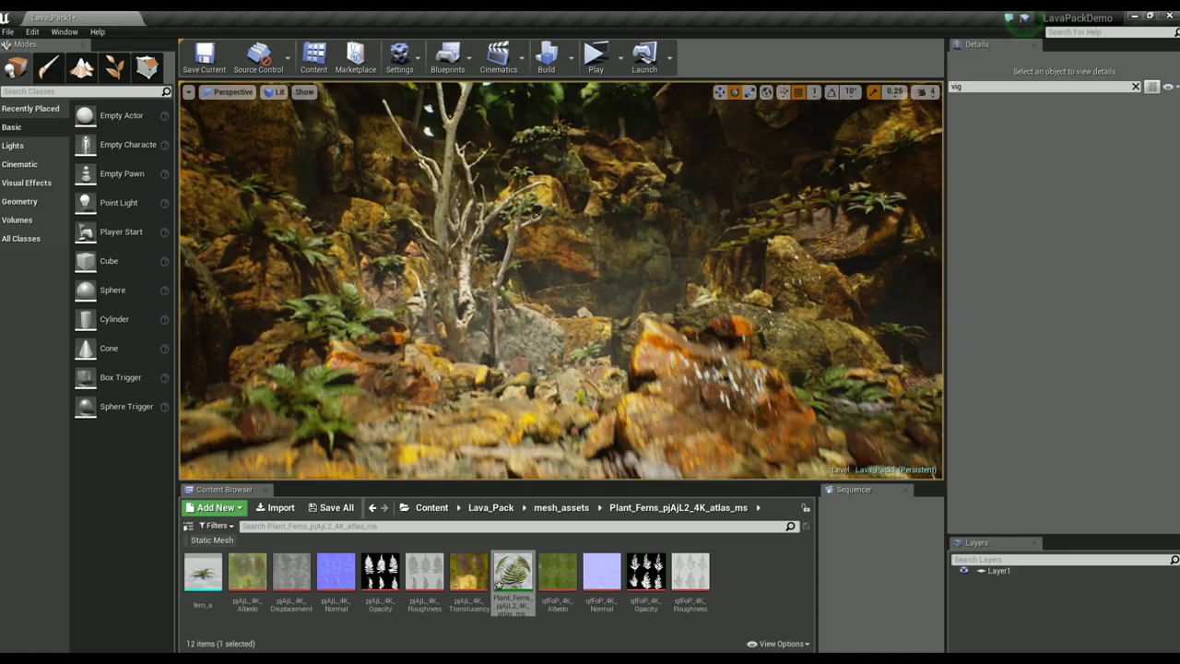
pyautogui.moveTo(508, 280); pyautogui.dragTo(508, 280, button='right')
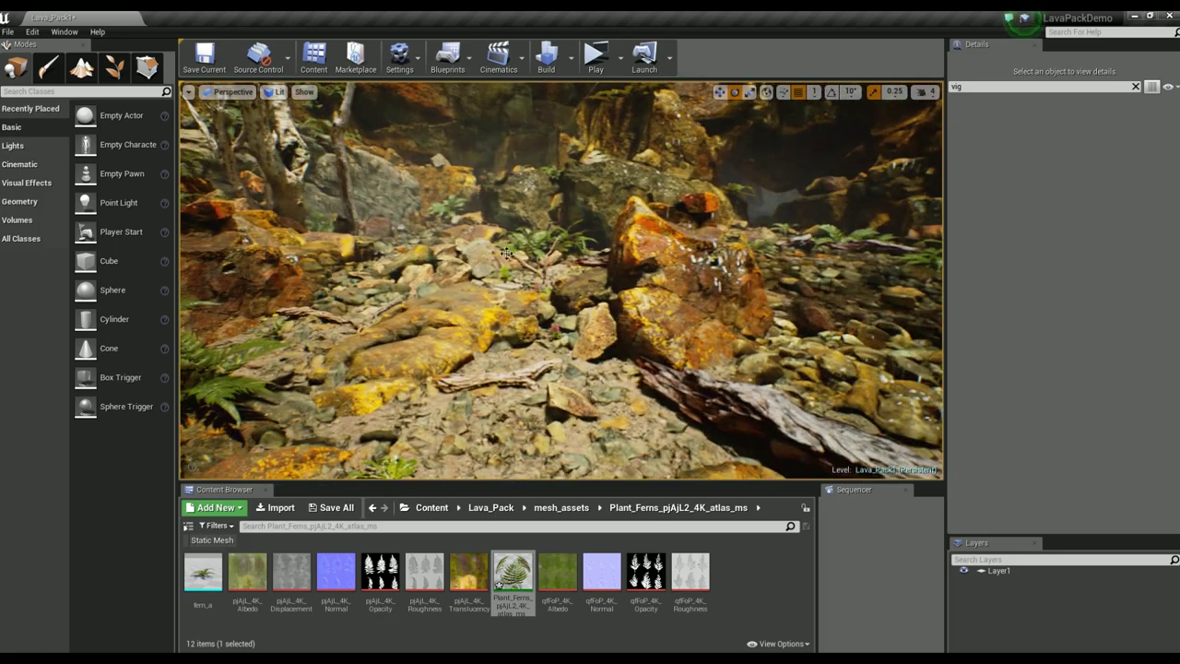